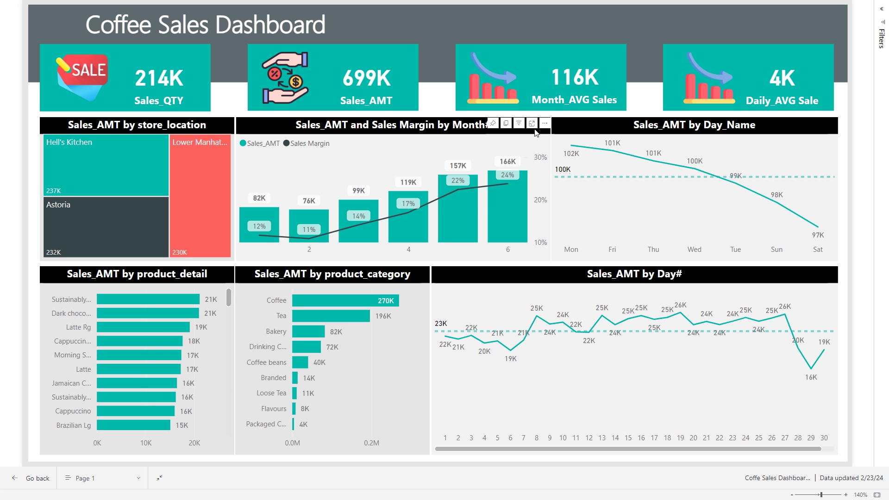
Examine the Sales_AMT and Sales Margin by Month# chart in focus mode and return to the report.
{"action": "left_click", "coordinate": [532, 124]}
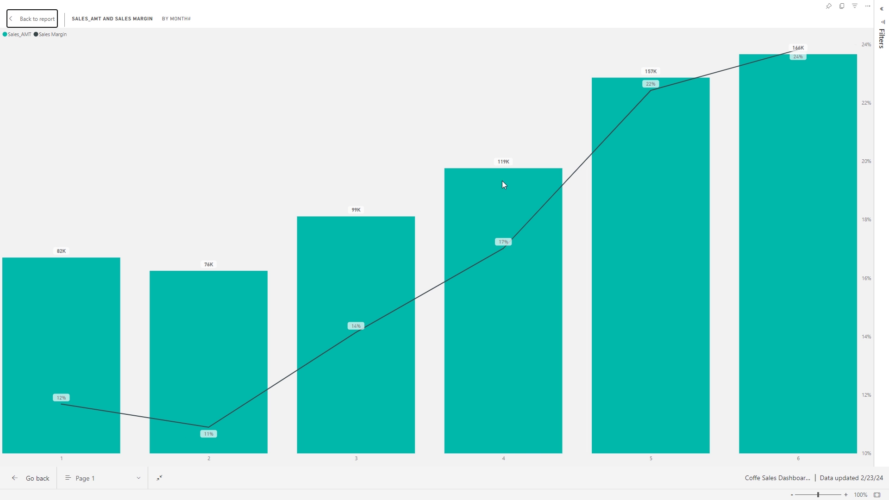
{"action": "mouse_move", "coordinate": [501, 258]}
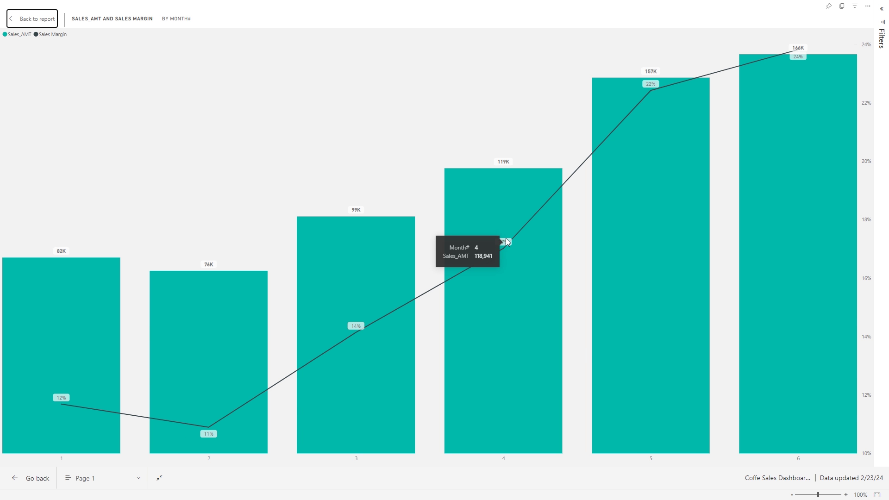
{"action": "left_click", "coordinate": [37, 20]}
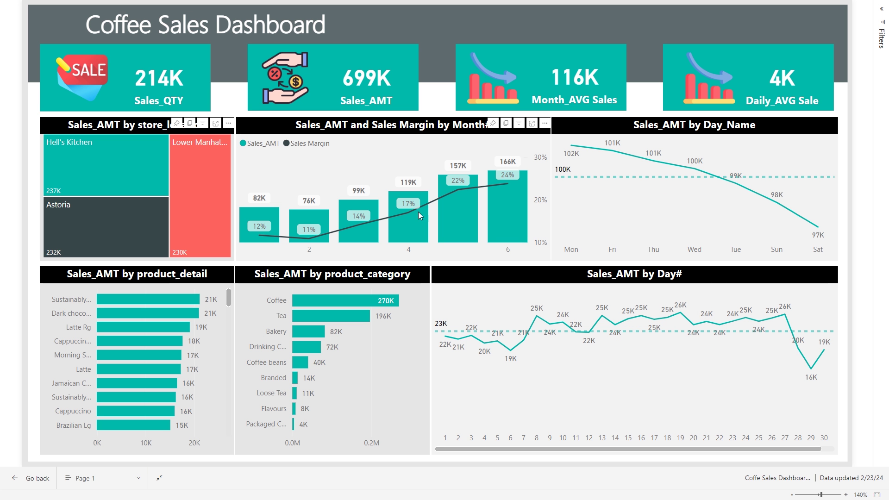
Examine the dashboard filtered by month 6 and by the Coffee product category, clearing each filter after viewing.
{"action": "left_click", "coordinate": [515, 207]}
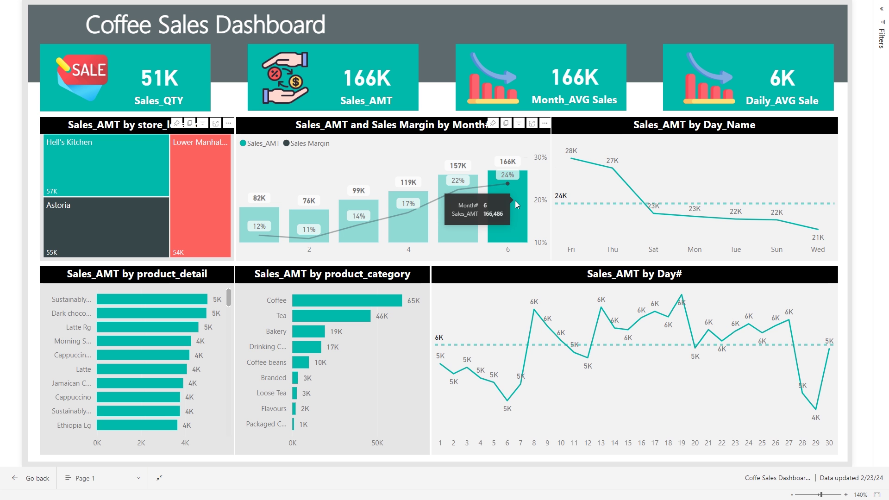
{"action": "left_click", "coordinate": [515, 201]}
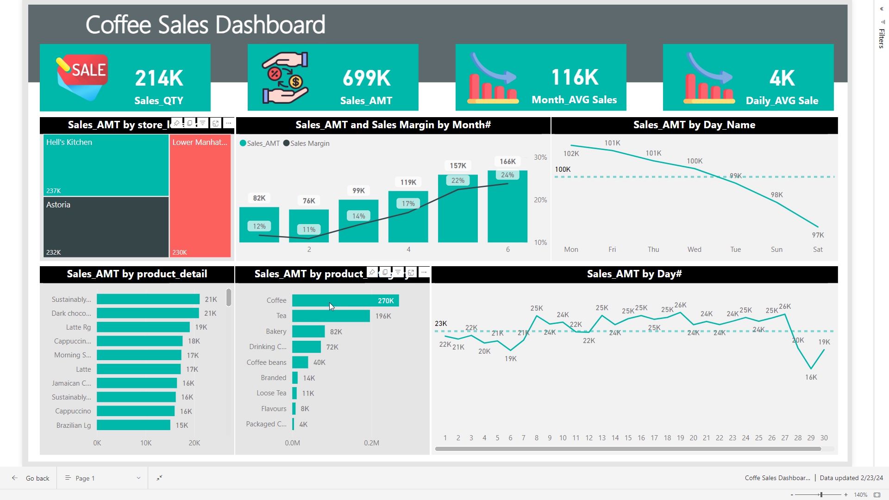
{"action": "left_click", "coordinate": [316, 303]}
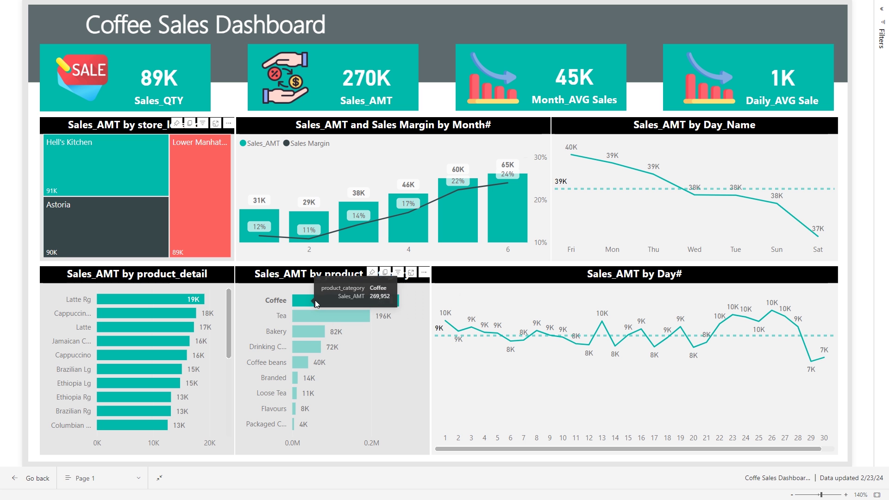
{"action": "left_click", "coordinate": [328, 303]}
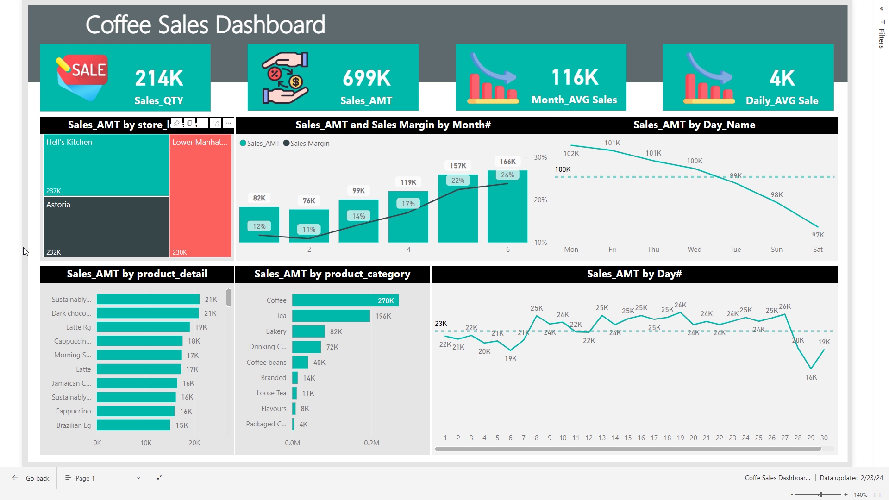
Launch Power BI Desktop and start a new blank report.
{"action": "key", "text": "super"}
{"action": "type", "text": "power"}
{"action": "key", "text": "Return"}
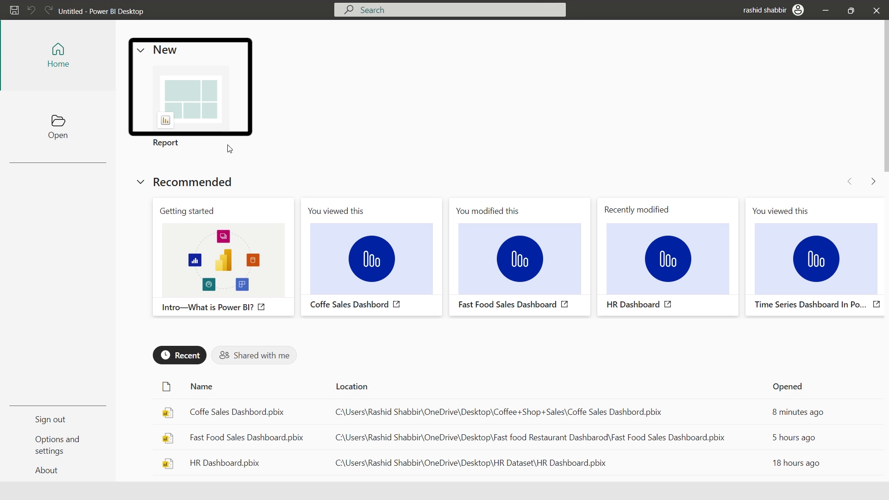
{"action": "left_click", "coordinate": [190, 103]}
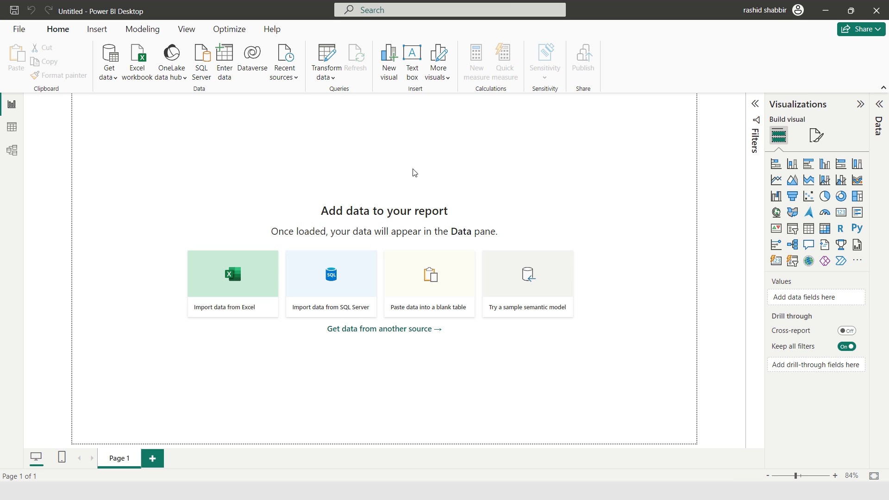
Save the new report as Coffe Sales Dashboard2 in the Coffee+Shop+Sales folder.
{"action": "key", "text": "ctrl+s"}
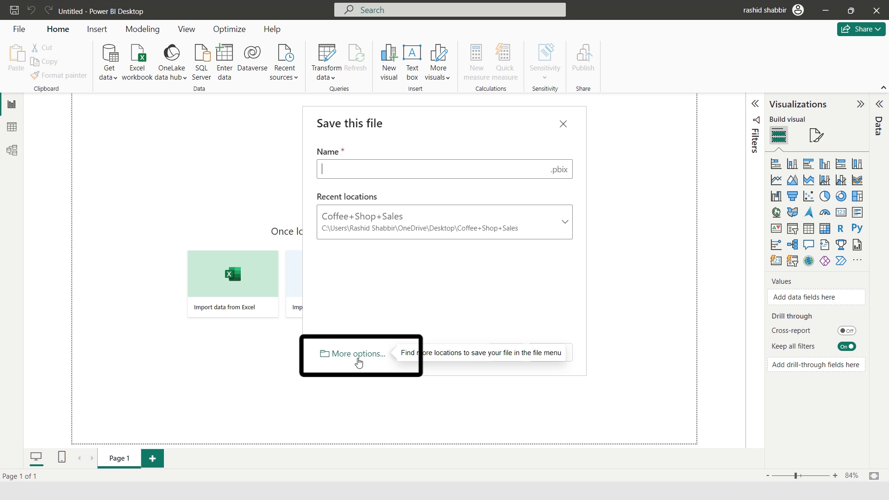
{"action": "left_click", "coordinate": [351, 363]}
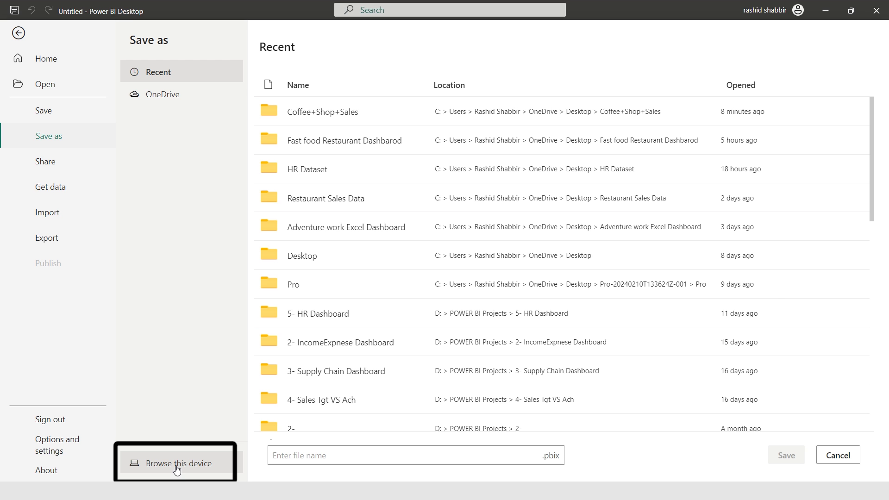
{"action": "left_click", "coordinate": [176, 468]}
{"action": "type", "text": "Co"}
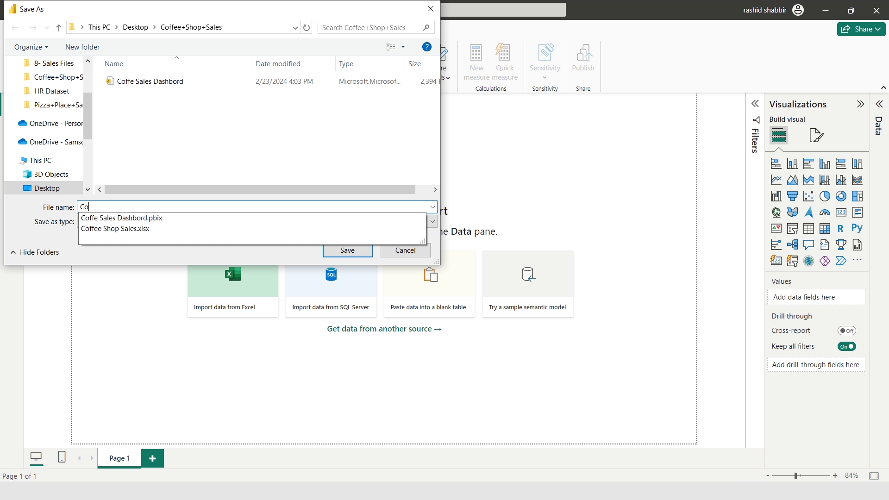
{"action": "type", "text": "ffe Sales Dashboard"}
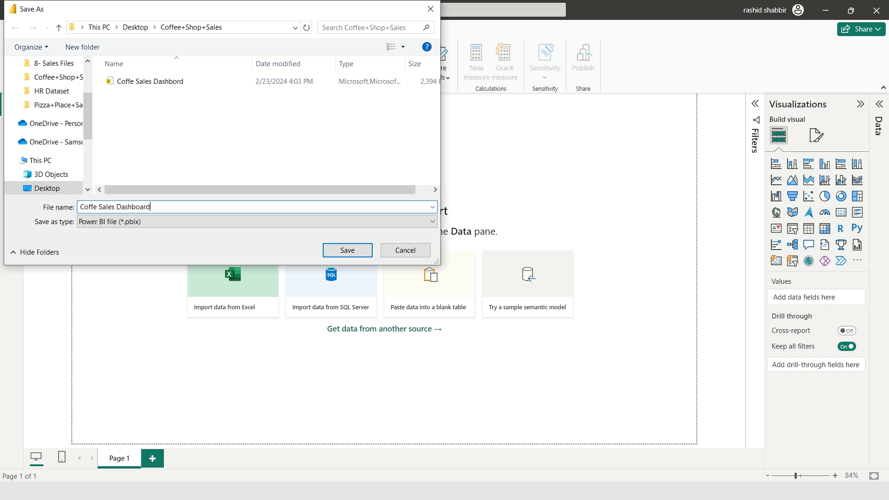
{"action": "type", "text": "2"}
{"action": "key", "text": "Return"}
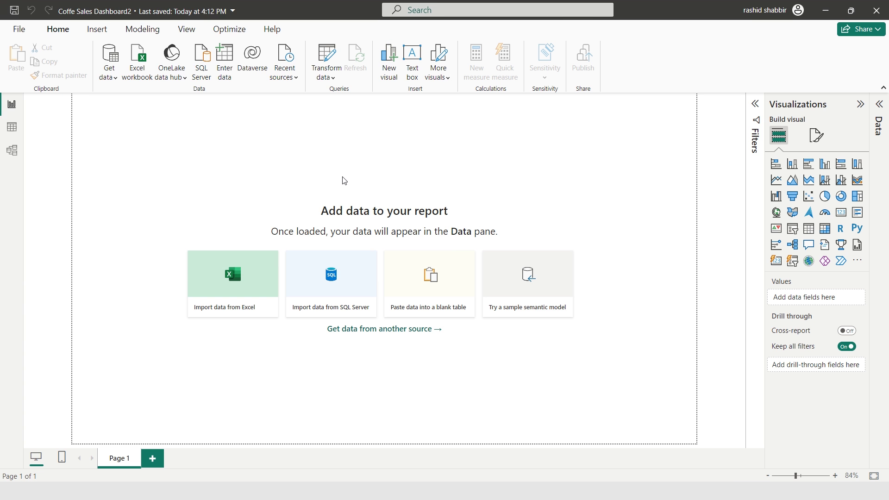
Import the Transactions sheet from the Coffee Shop Sales Excel workbook and expand its field list.
{"action": "left_click", "coordinate": [230, 283]}
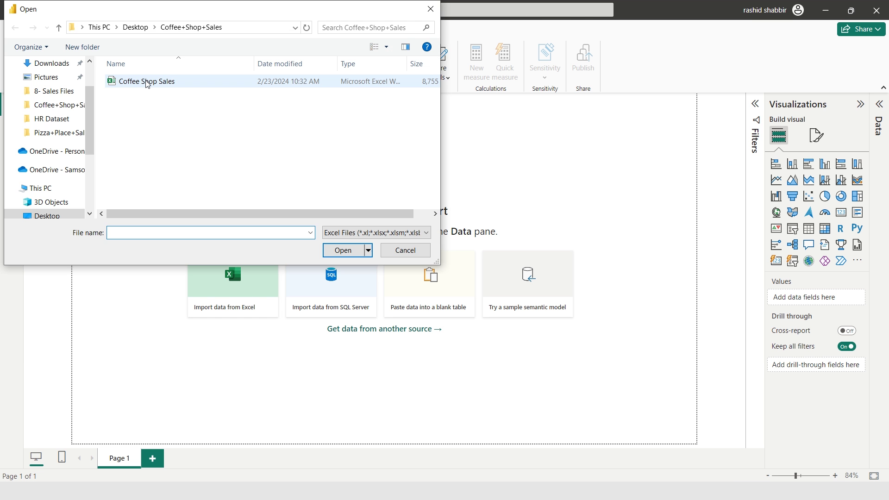
{"action": "double_click", "coordinate": [148, 82]}
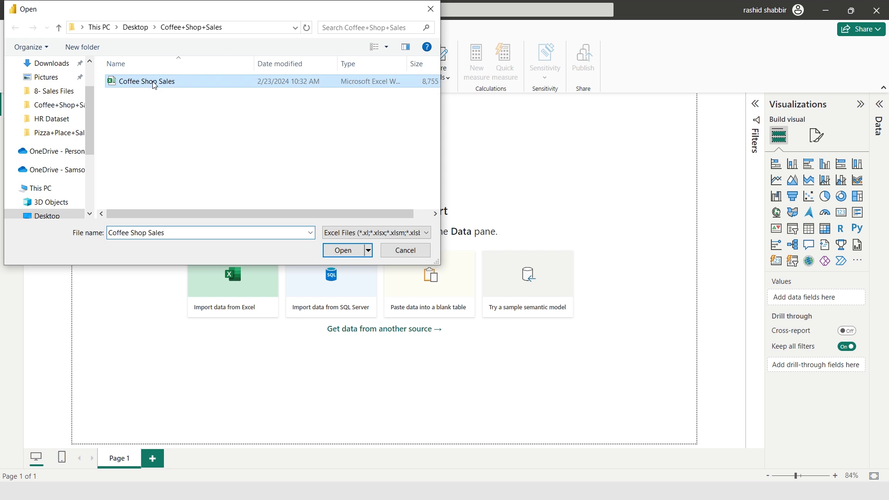
{"action": "left_click", "coordinate": [224, 135]}
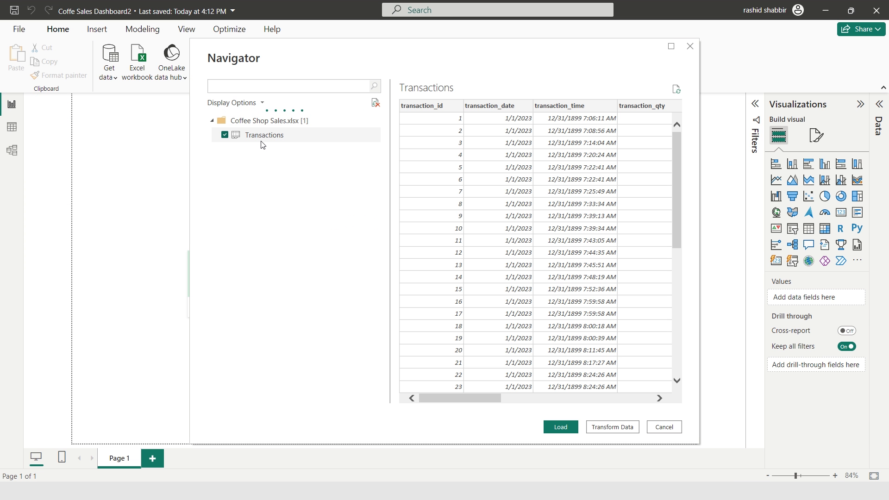
{"action": "left_click", "coordinate": [561, 427]}
{"action": "left_click", "coordinate": [793, 151]}
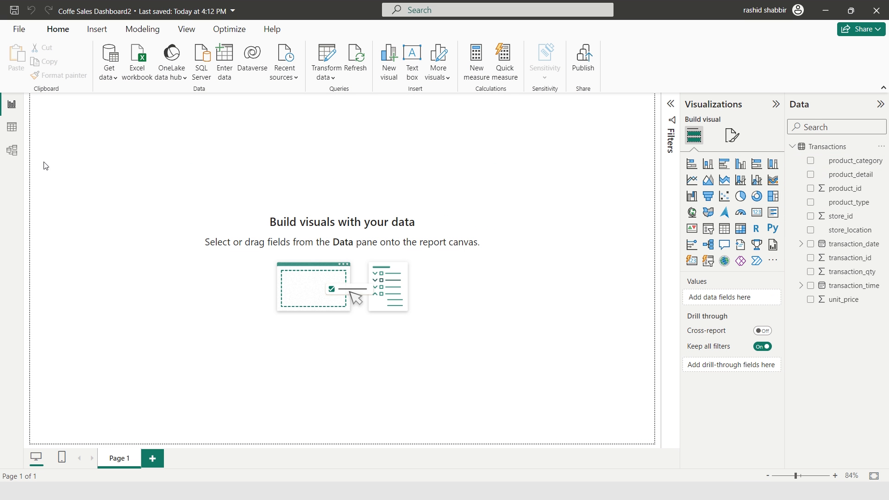
Switch to the table view and create a calculated table with the formula Calendar = CALENDARAUTO().
{"action": "left_click", "coordinate": [12, 128]}
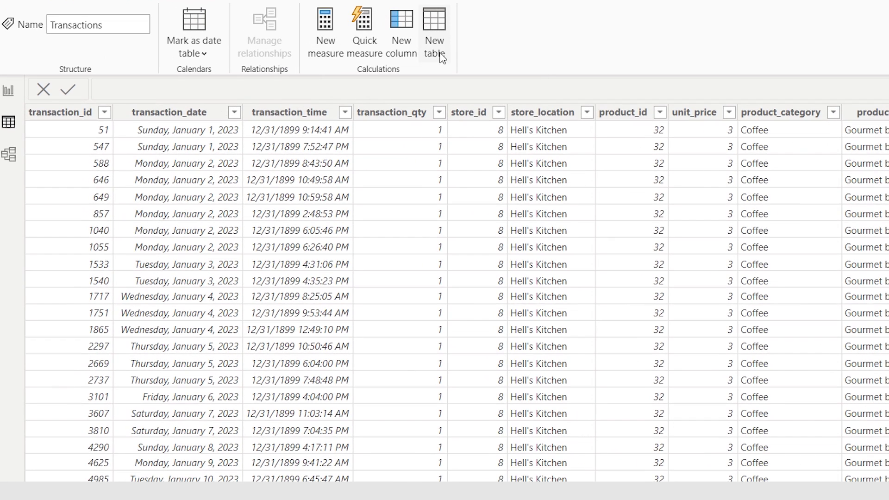
{"action": "left_click", "coordinate": [436, 35]}
{"action": "type", "text": "Calendar = cale"}
{"action": "key", "text": "Down"}
{"action": "key", "text": "Tab"}
{"action": "key", "text": "Return"}
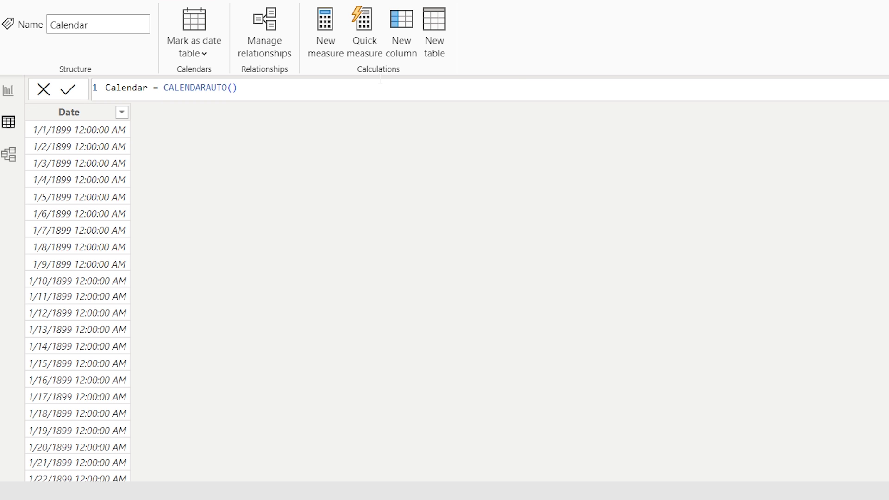
Add a calculated column to the Calendar table with the formula Year = YEAR('Calendar'[Date].[Date]).
{"action": "left_click", "coordinate": [399, 30]}
{"action": "type", "text": "Year "}
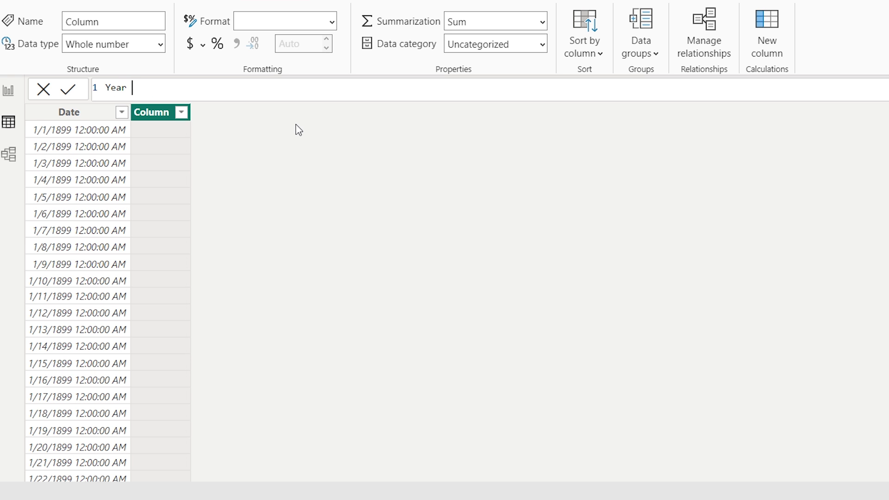
{"action": "type", "text": "= YEAR("}
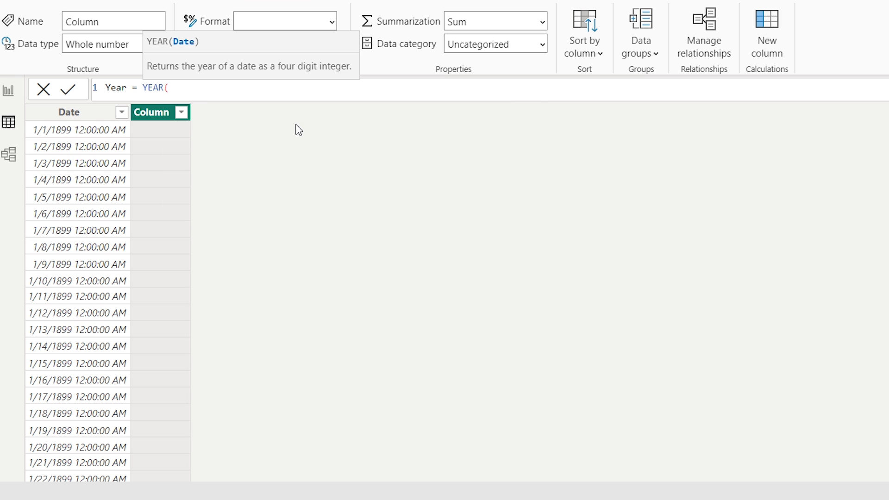
{"action": "type", "text": "'Calen"}
{"action": "key", "text": "Down"}
{"action": "key", "text": "Tab"}
{"action": "key", "text": "Tab"}
{"action": "type", "text": ")"}
{"action": "key", "text": "Return"}
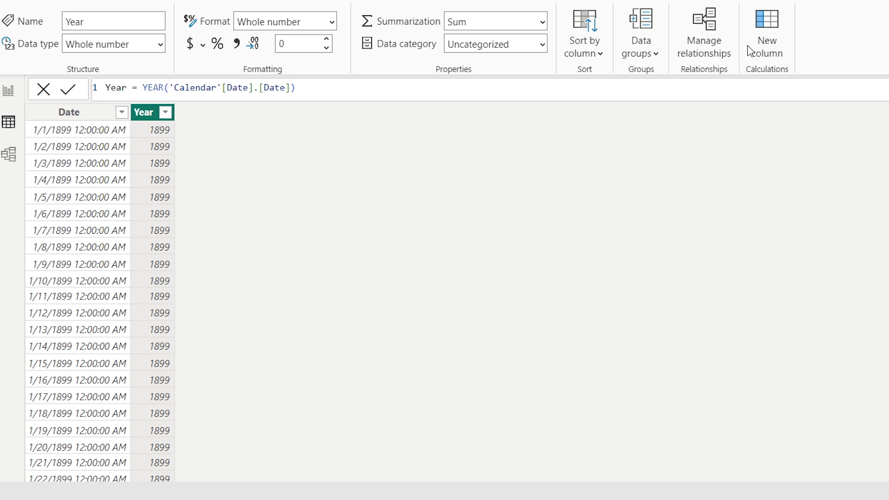
Add a calculated column to the Calendar table with the formula Month# = MONTH('Calendar'[Date].[Date]).
{"action": "left_click", "coordinate": [764, 28]}
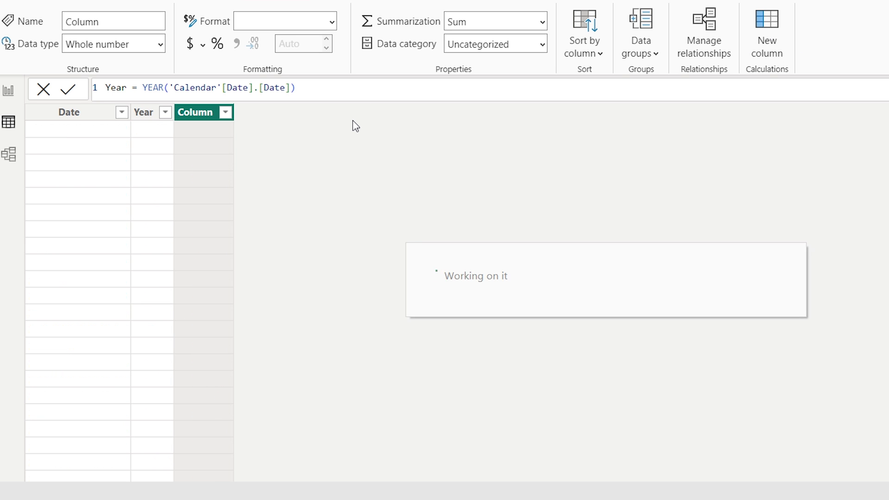
{"action": "type", "text": "M"}
{"action": "key", "text": "BackSpace"}
{"action": "type", "text": "Month"}
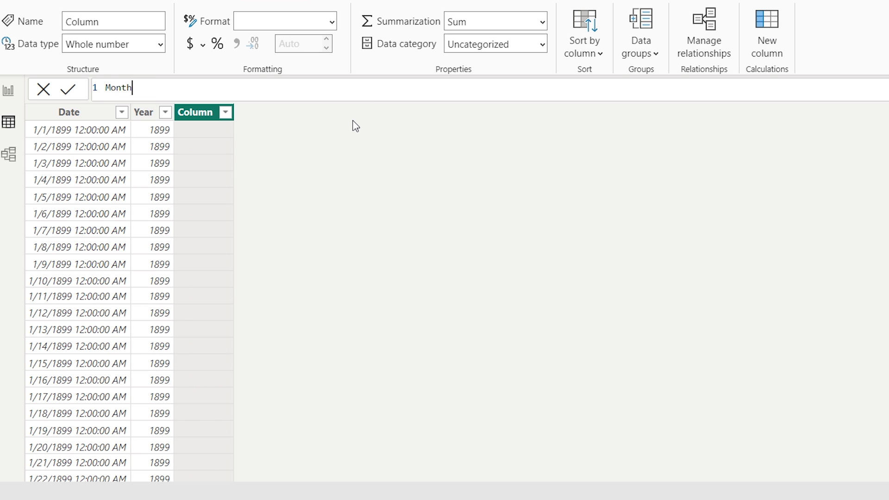
{"action": "type", "text": "# = MONTH(calen"}
{"action": "key", "text": "Down"}
{"action": "key", "text": "Tab"}
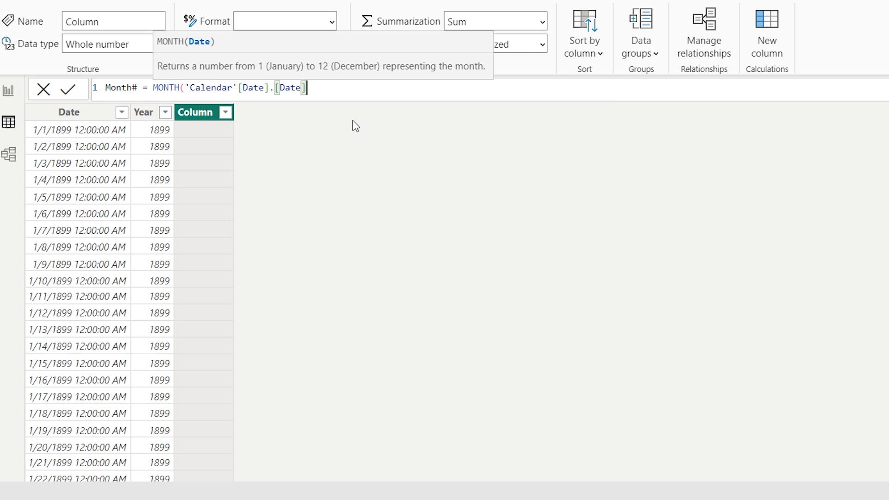
{"action": "type", "text": ")"}
{"action": "key", "text": "Return"}
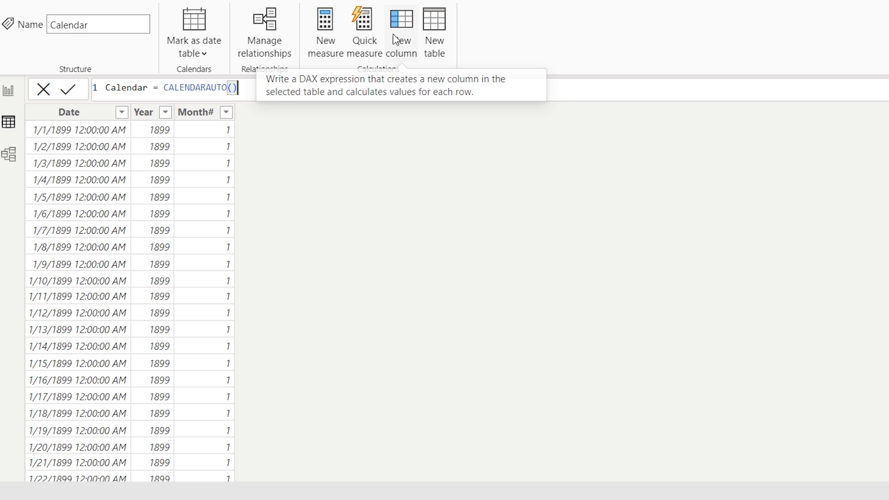
Add a calculated column to the Calendar table with the formula Month_Year = FORMAT('Calendar'[Date].[Date],"MMM YY").
{"action": "left_click", "coordinate": [401, 30]}
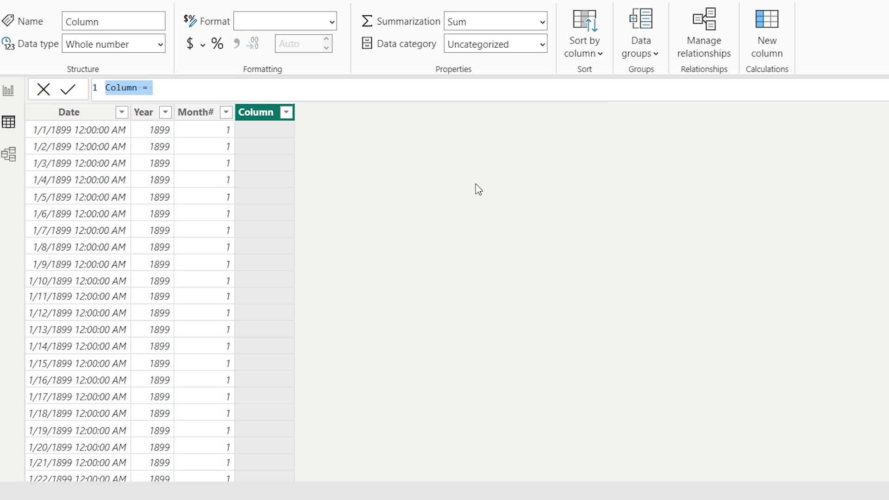
{"action": "type", "text": "Month_"}
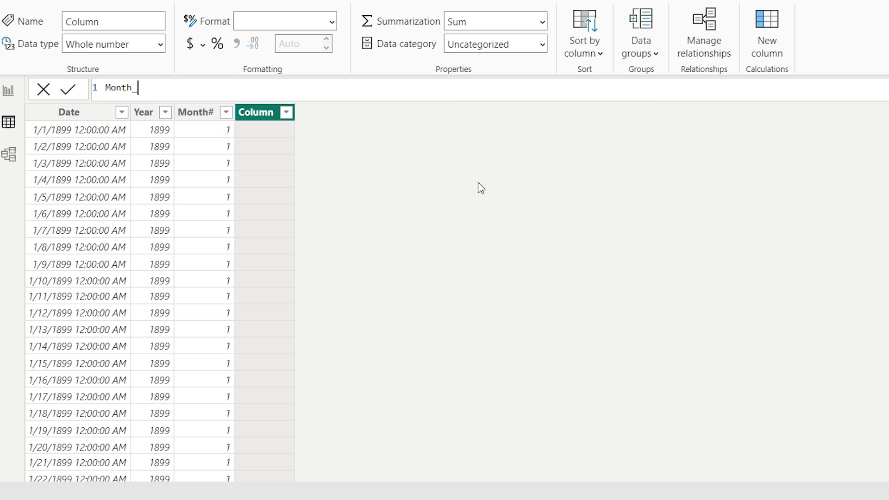
{"action": "type", "text": "Year = format('Calendar'[Date].[Date],"}
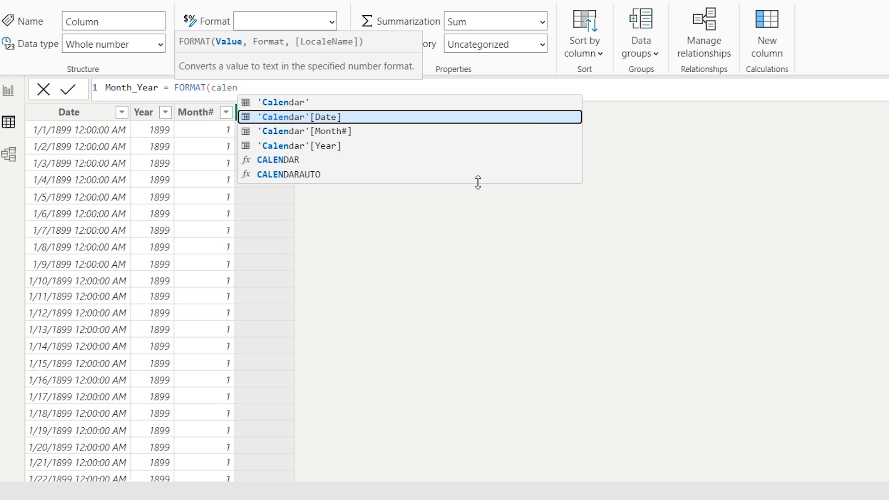
{"action": "type", "text": "\"MMM YY"}
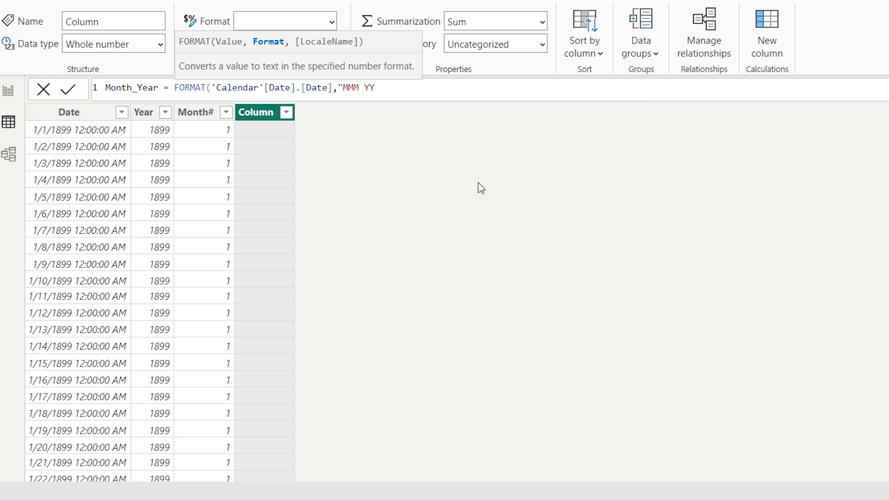
{"action": "type", "text": "\")"}
{"action": "key", "text": "Return"}
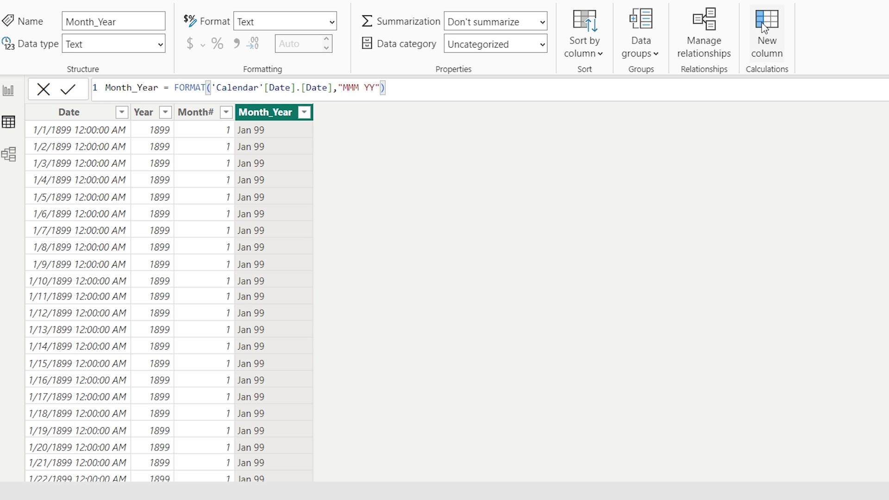
Add a calculated column to the Calendar table with the formula Quarter = QUARTER('Calendar'[Date].[Date]).
{"action": "left_click", "coordinate": [764, 26]}
{"action": "type", "text": "Quarter "}
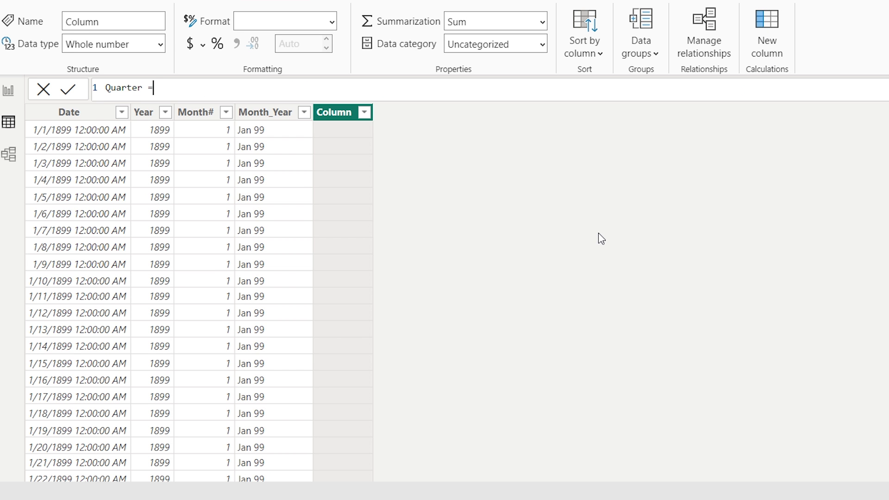
{"action": "type", "text": "= quar"}
{"action": "key", "text": "Tab"}
{"action": "type", "text": "calen"}
{"action": "key", "text": "Tab"}
{"action": "type", "text": ")"}
{"action": "key", "text": "Return"}
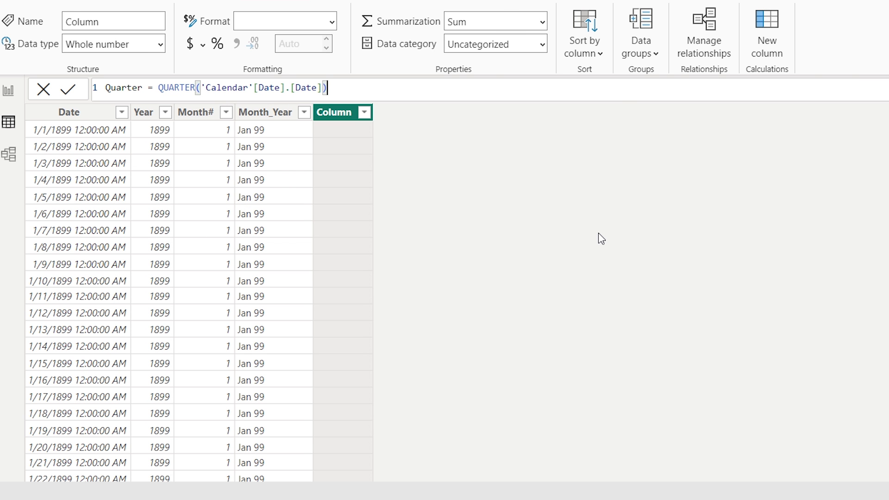
Add a calculated column to the Calendar table with the formula Day# = DAY('Calendar'[Date].[Date]).
{"action": "left_click", "coordinate": [766, 25]}
{"action": "type", "text": "Day# = "}
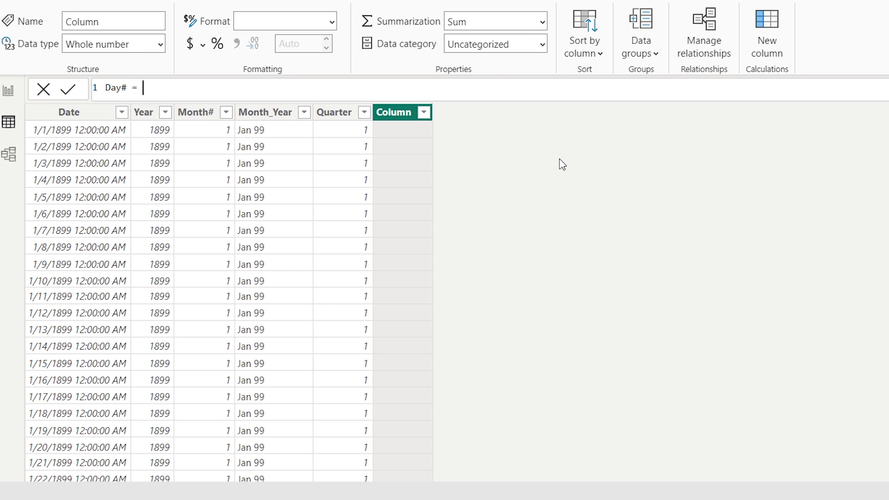
{"action": "type", "text": "day"}
{"action": "key", "text": "Tab"}
{"action": "type", "text": "'Cal"}
{"action": "key", "text": "Down"}
{"action": "key", "text": "Tab"}
{"action": "type", "text": ")"}
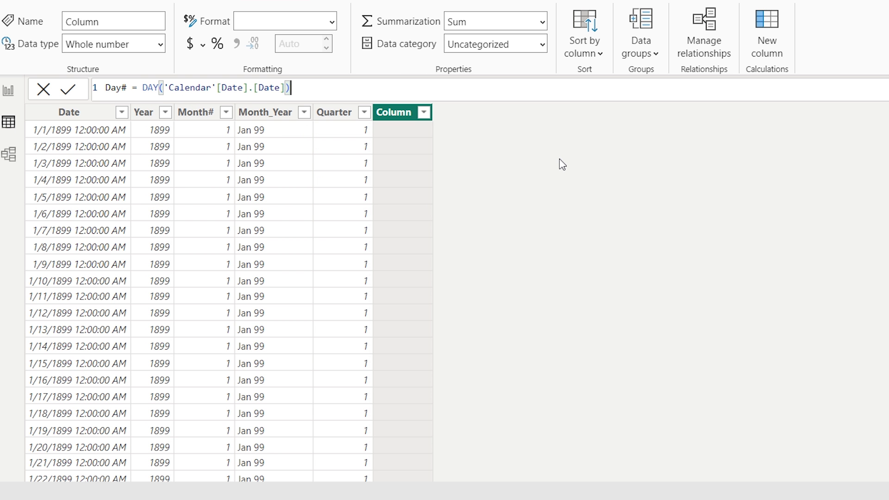
{"action": "key", "text": "Return"}
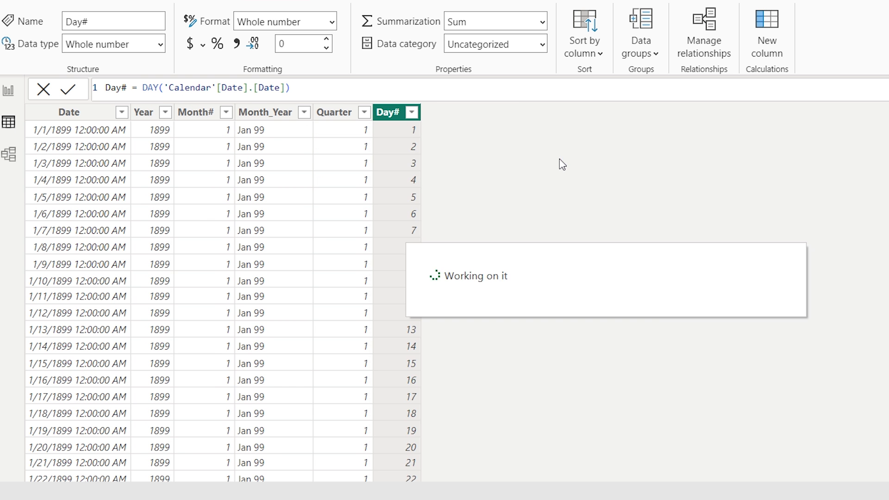
Add a calculated column to the Calendar table with the formula Day_Name = FORMAT('Calendar'[Date].[Date],"ddd").
{"action": "left_click", "coordinate": [760, 46]}
{"action": "type", "text": "Day_Name ="}
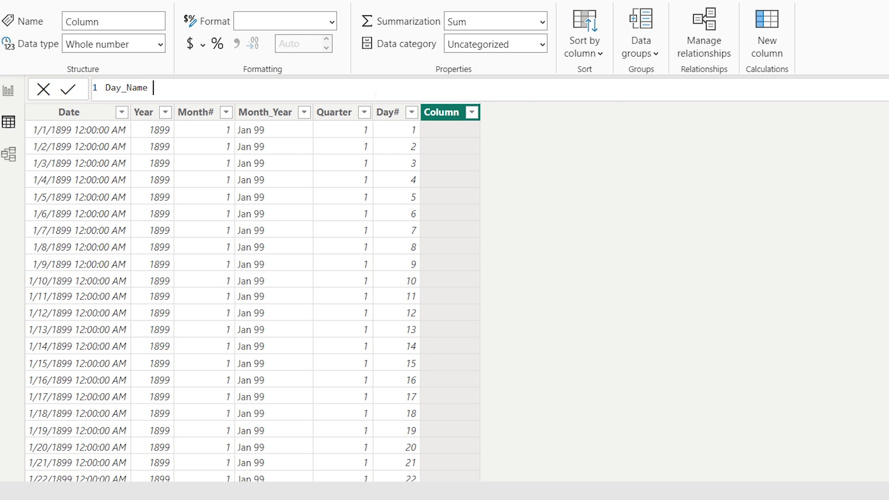
{"action": "type", "text": "Format(calen"}
{"action": "key", "text": "Down"}
{"action": "key", "text": "Tab"}
{"action": "key", "text": "Tab"}
{"action": "type", "text": ",\"ddd\""}
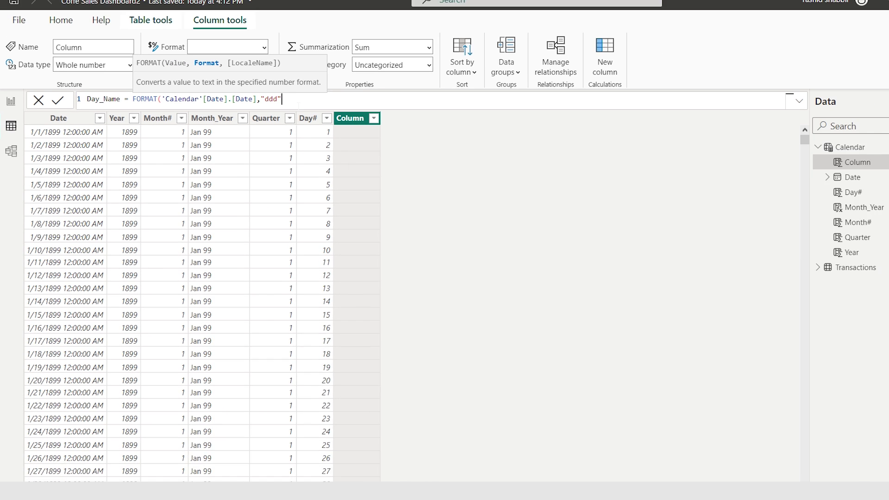
{"action": "type", "text": ")"}
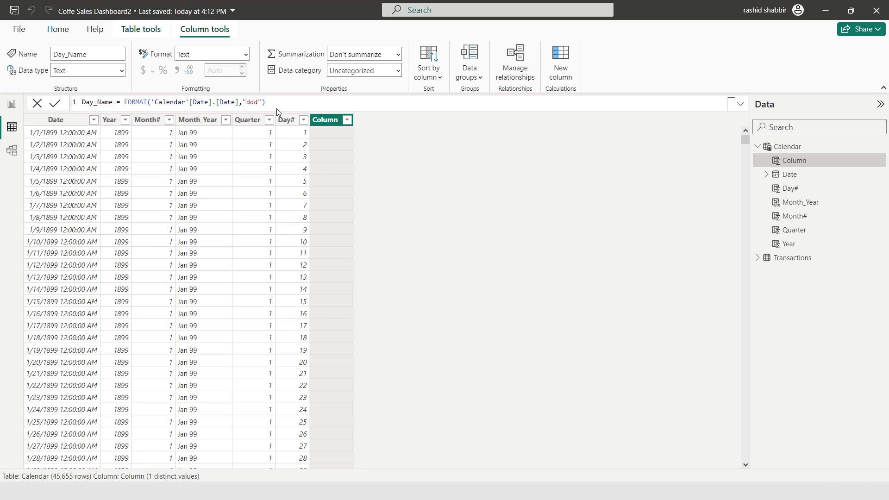
{"action": "key", "text": "Return"}
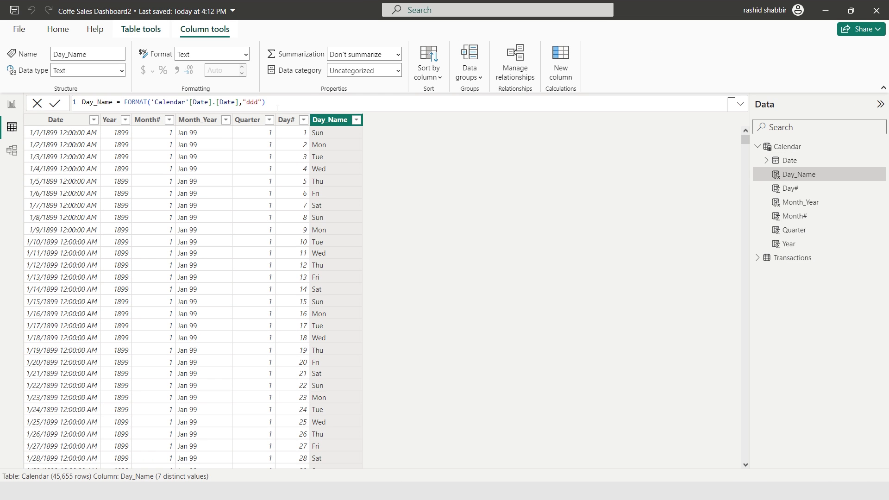
Create a model relationship between the Date column of Calendar and the transaction_date column of Transactions.
{"action": "left_click", "coordinate": [11, 152]}
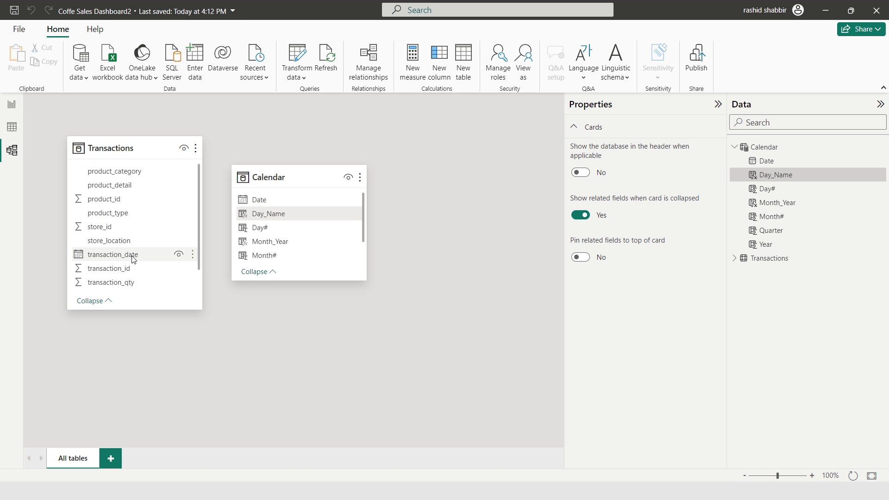
{"action": "left_click_drag", "start_coordinate": [261, 202], "coordinate": [234, 216]}
{"action": "left_click_drag", "start_coordinate": [176, 249], "coordinate": [122, 260]}
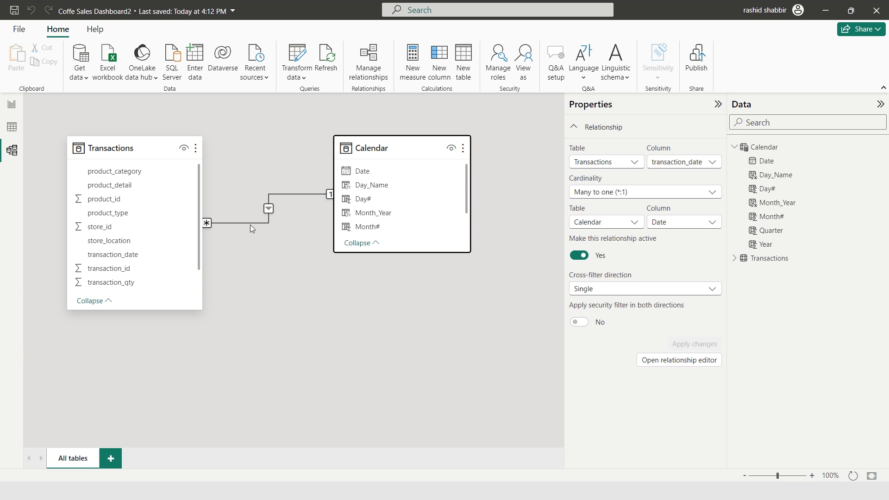
{"action": "double_click", "coordinate": [274, 208]}
Return to the report view and load a manually entered blank table named Calculations.
{"action": "left_click", "coordinate": [8, 108]}
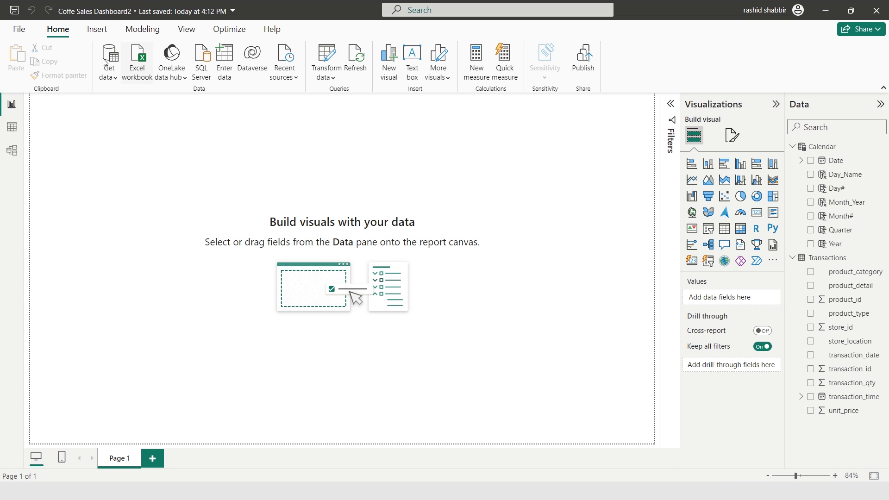
{"action": "left_click", "coordinate": [226, 61]}
{"action": "type", "text": "Calculations"}
{"action": "left_click", "coordinate": [575, 419]}
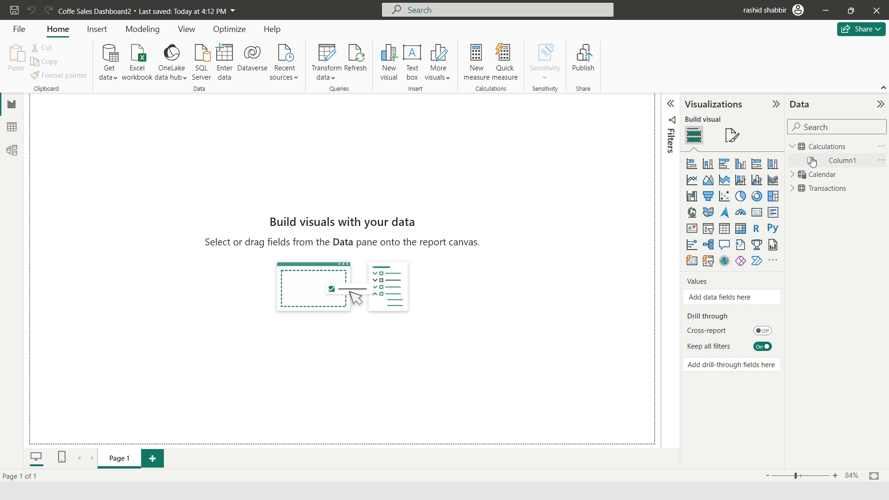
Start a new measure in the Calculations table with Sales_AMT = SUMX(Transactions, and continue on a second line.
{"action": "left_click", "coordinate": [882, 149]}
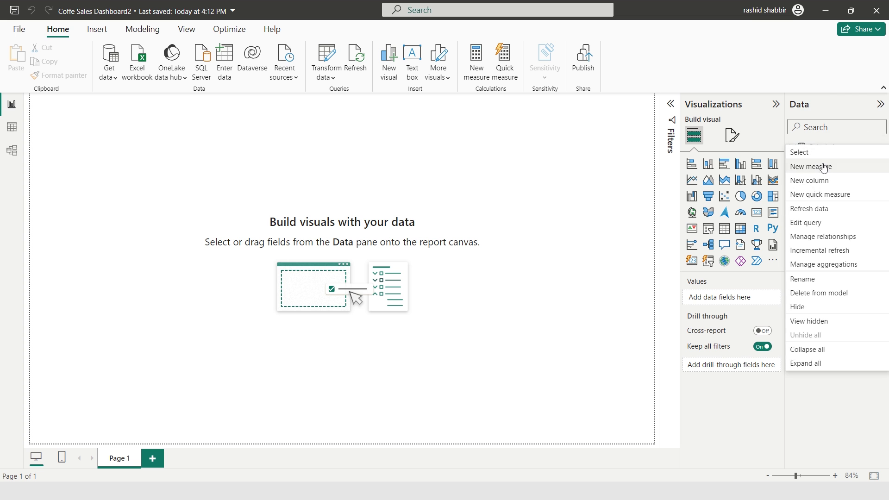
{"action": "key", "text": "Escape"}
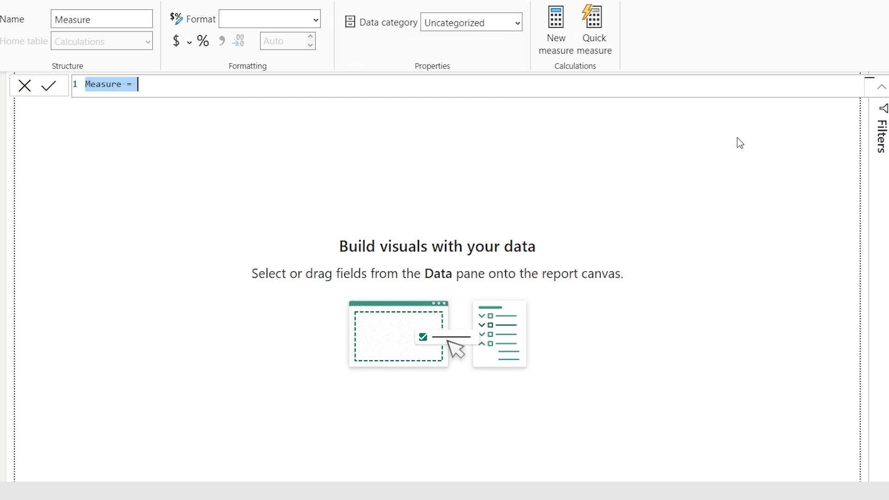
{"action": "type", "text": "Sales"}
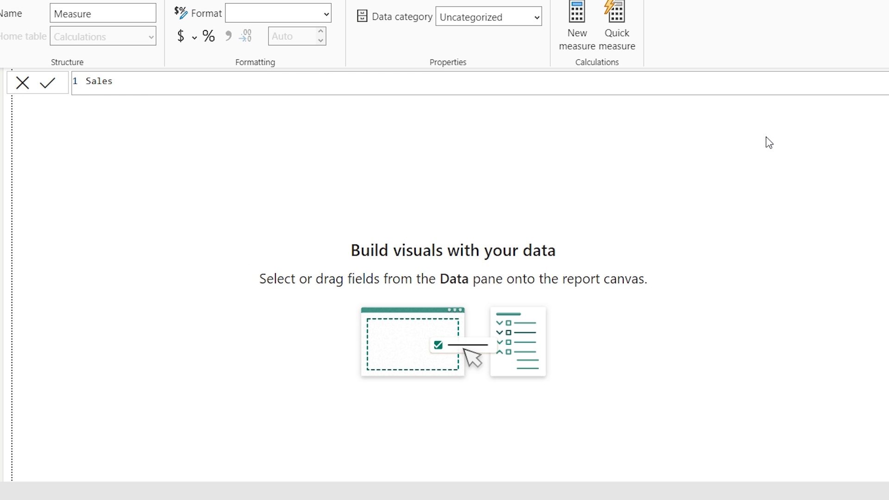
{"action": "type", "text": "_AMT = SUMX("}
{"action": "left_click", "coordinate": [231, 84]}
{"action": "type", "text": "tran"}
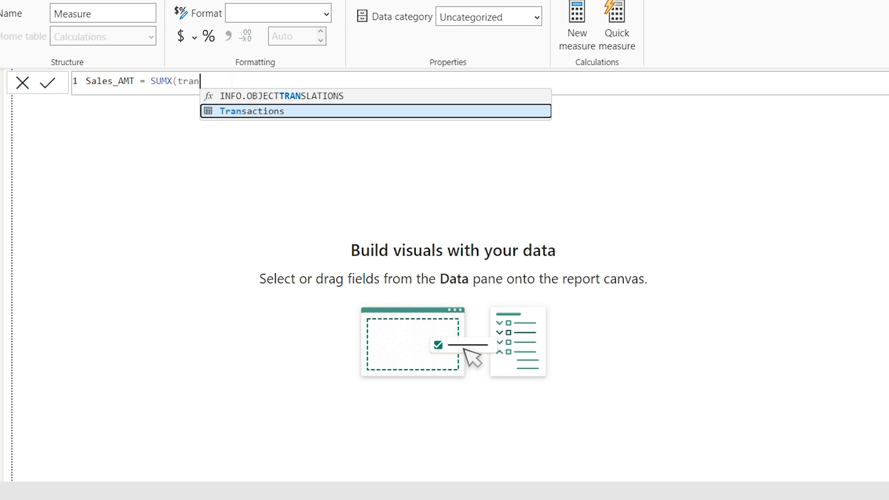
{"action": "key", "text": "Tab"}
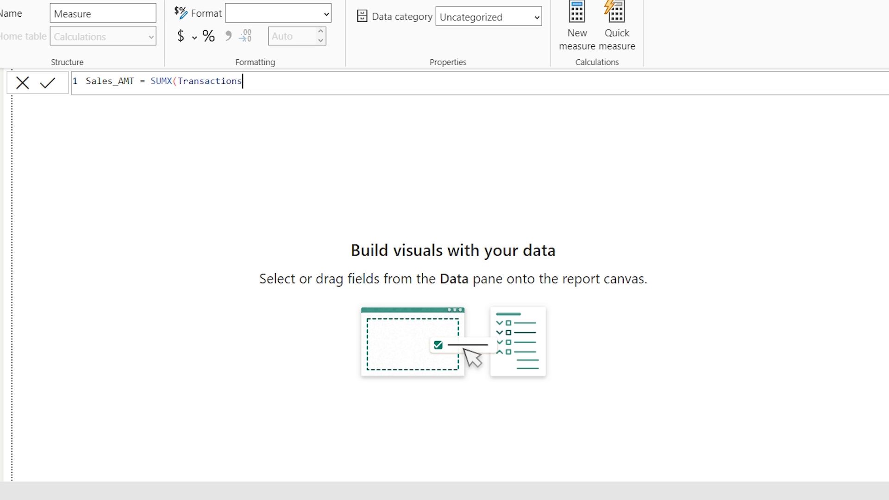
{"action": "type", "text": ","}
{"action": "key", "text": "shift+Return"}
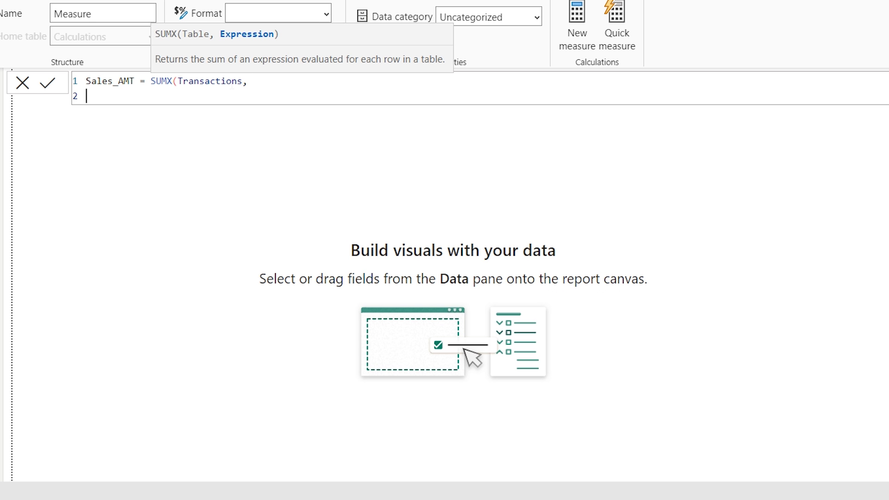
Complete the Sales_AMT measure with Transactions[transaction_qty] * Transactions[unit_price]) and format it with a thousands separator and 0 decimals.
{"action": "type", "text": "tran"}
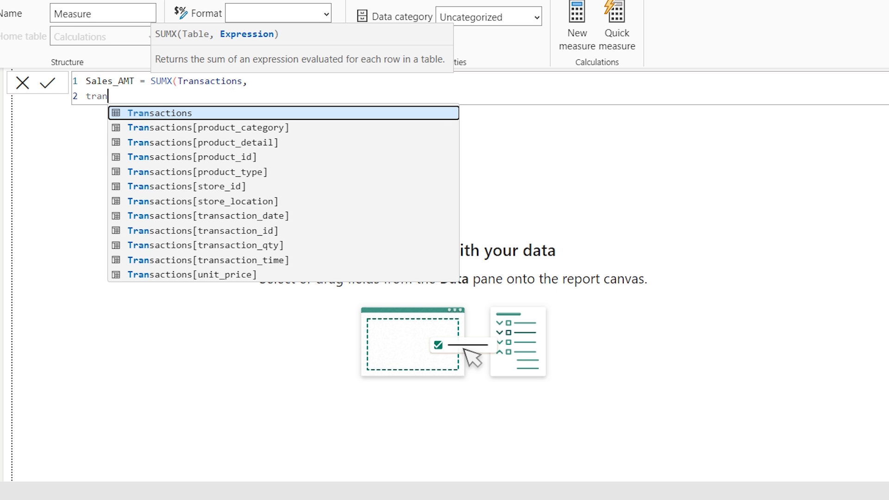
{"action": "key", "text": "Down"}
{"action": "key", "text": "Down"}
{"action": "key", "text": "Down"}
{"action": "key", "text": "Down"}
{"action": "key", "text": "Down"}
{"action": "key", "text": "Down"}
{"action": "key", "text": "Down"}
{"action": "key", "text": "Down"}
{"action": "key", "text": "Down"}
{"action": "key", "text": "Tab"}
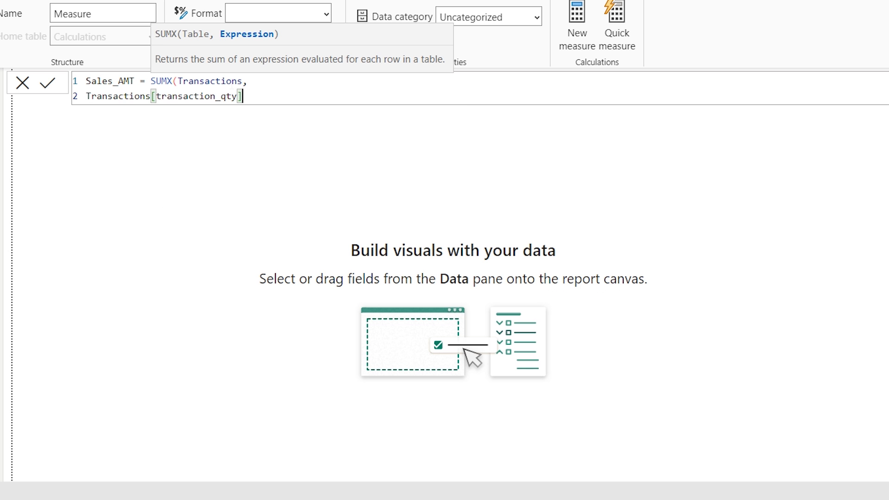
{"action": "type", "text": "* tran"}
{"action": "key", "text": "Down"}
{"action": "key", "text": "Down"}
{"action": "key", "text": "Down"}
{"action": "key", "text": "Down"}
{"action": "key", "text": "Down"}
{"action": "key", "text": "Down"}
{"action": "key", "text": "Down"}
{"action": "key", "text": "Down"}
{"action": "key", "text": "Down"}
{"action": "key", "text": "Down"}
{"action": "key", "text": "Down"}
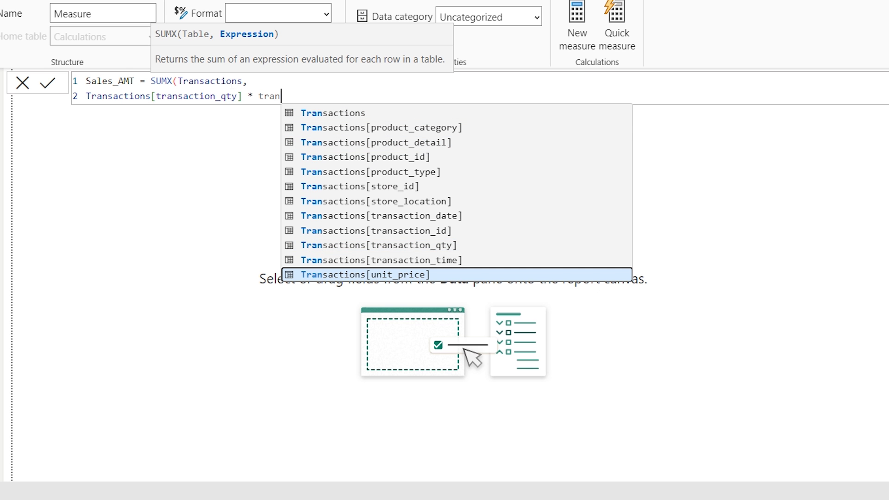
{"action": "key", "text": "Tab"}
{"action": "type", "text": ")"}
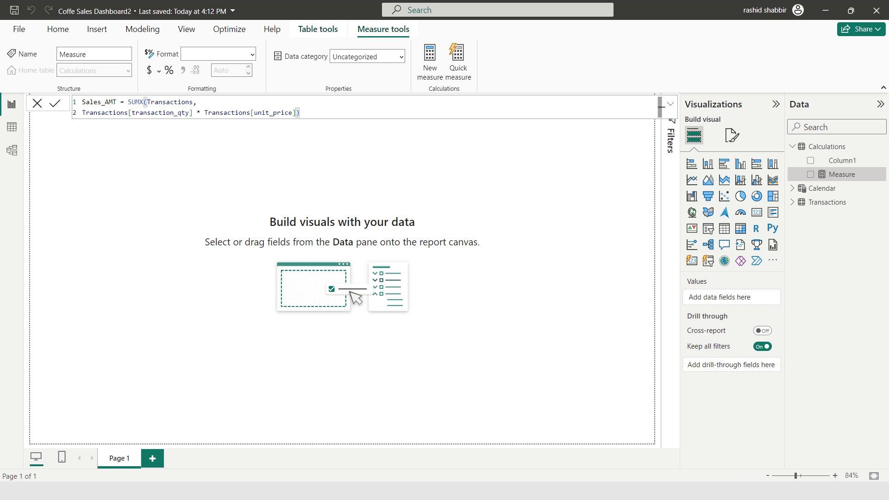
{"action": "left_click", "coordinate": [215, 123]}
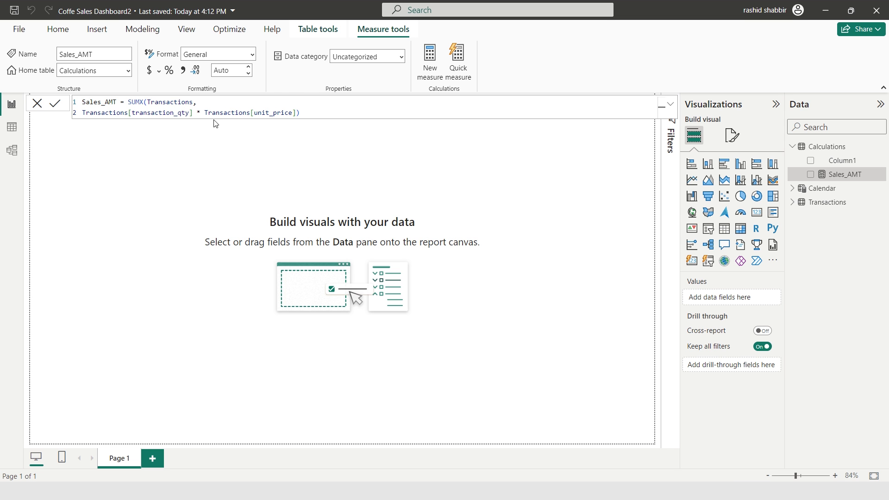
{"action": "left_click", "coordinate": [184, 71]}
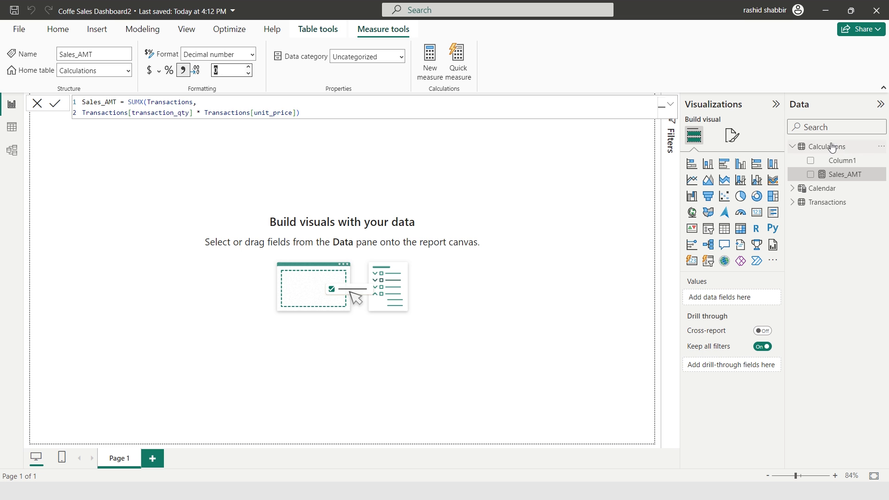
Add the measure Sales_QTY = SUM(Transactions[transaction_qty]) to the Calculations table, formatted with a thousands separator and 0 decimals.
{"action": "left_click", "coordinate": [883, 148]}
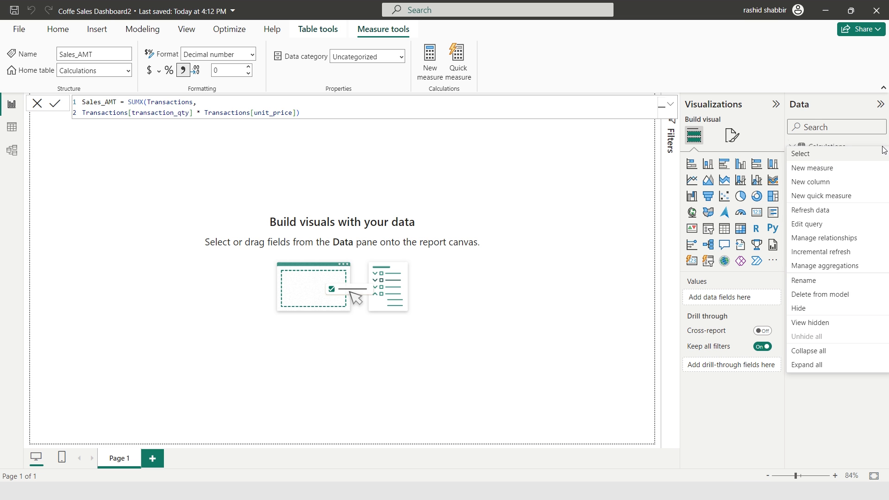
{"action": "left_click", "coordinate": [816, 173]}
{"action": "type", "text": "Sales "}
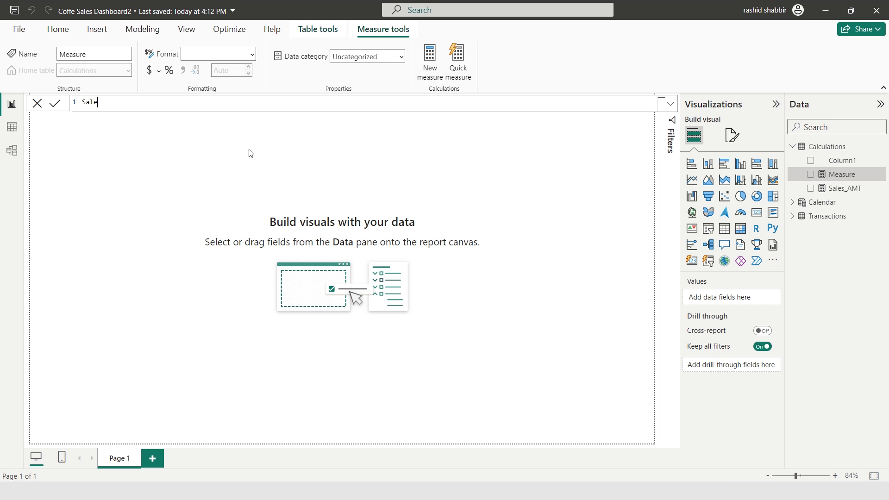
{"action": "type", "text": "_"}
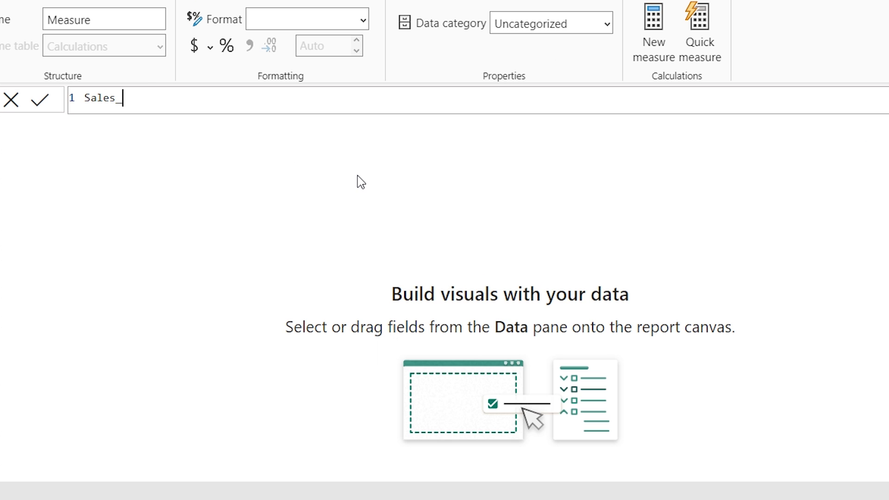
{"action": "type", "text": "QTY = SUM(tran"}
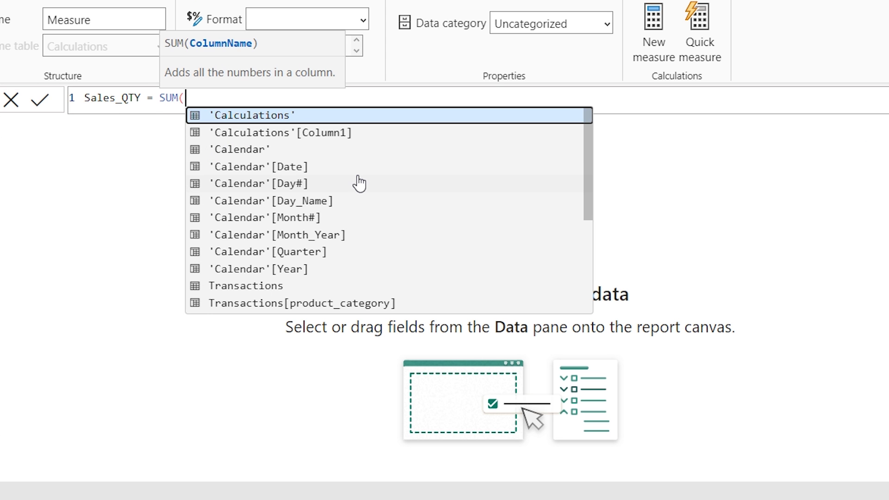
{"action": "left_click", "coordinate": [303, 269]}
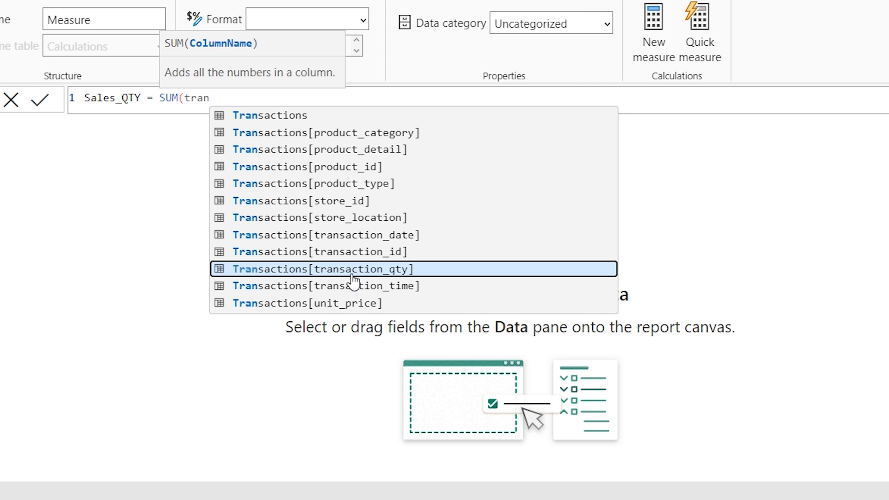
{"action": "key", "text": "Tab"}
{"action": "type", "text": ")"}
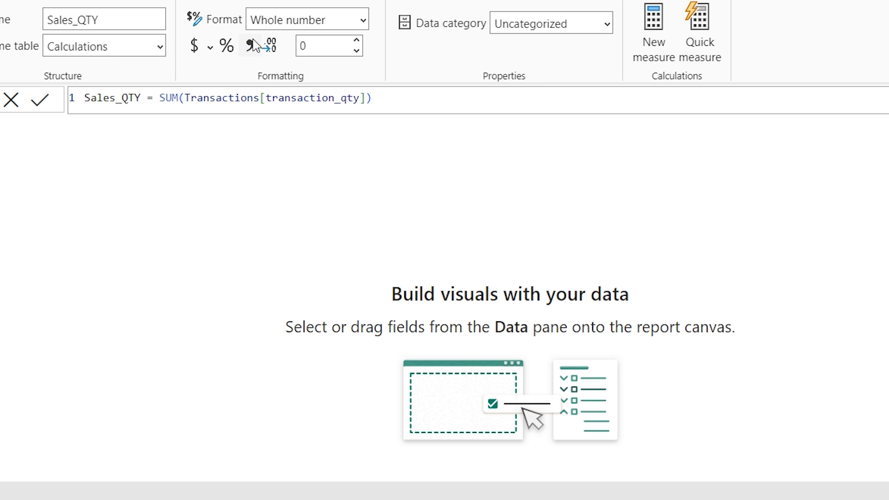
{"action": "left_click", "coordinate": [249, 47]}
{"action": "left_click", "coordinate": [323, 46]}
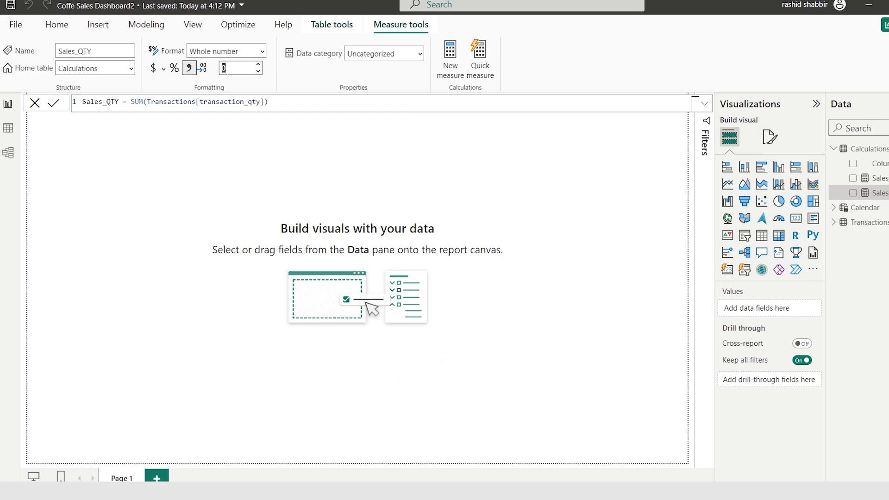
Start a new measure in the Calculations table with Sales Margin = DIVIDE( and [Sales_AMT], as the numerator on its own line.
{"action": "left_click", "coordinate": [879, 151]}
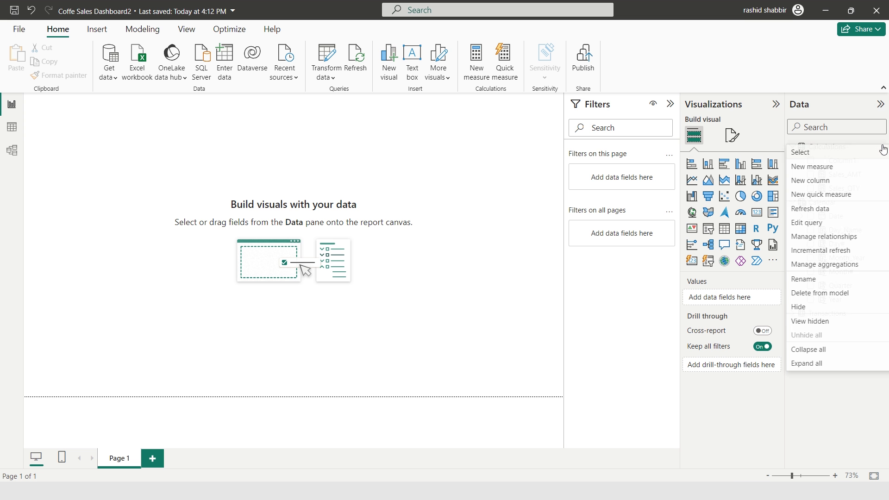
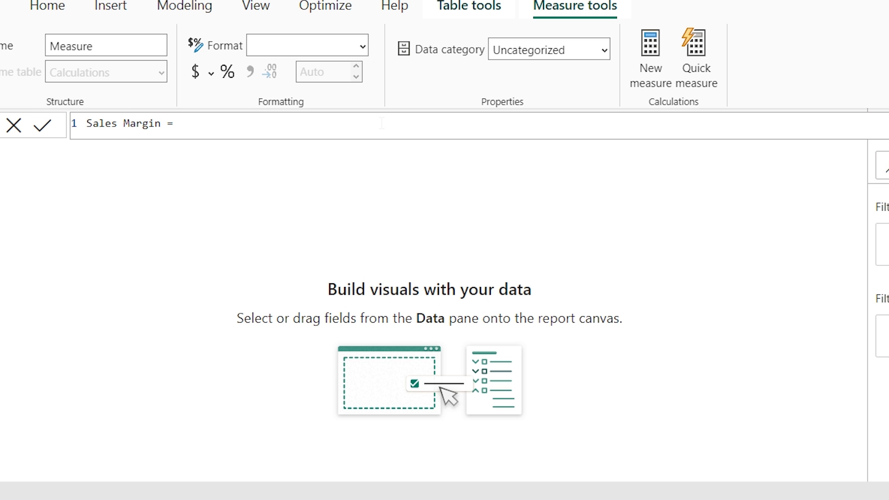
{"action": "type", "text": "div"}
{"action": "key", "text": "Tab"}
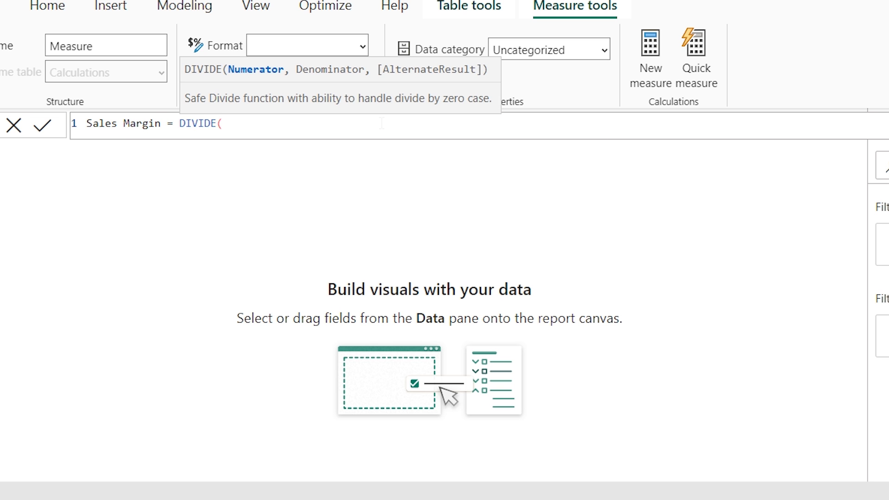
{"action": "key", "text": "shift+Return"}
{"action": "key", "text": "Tab"}
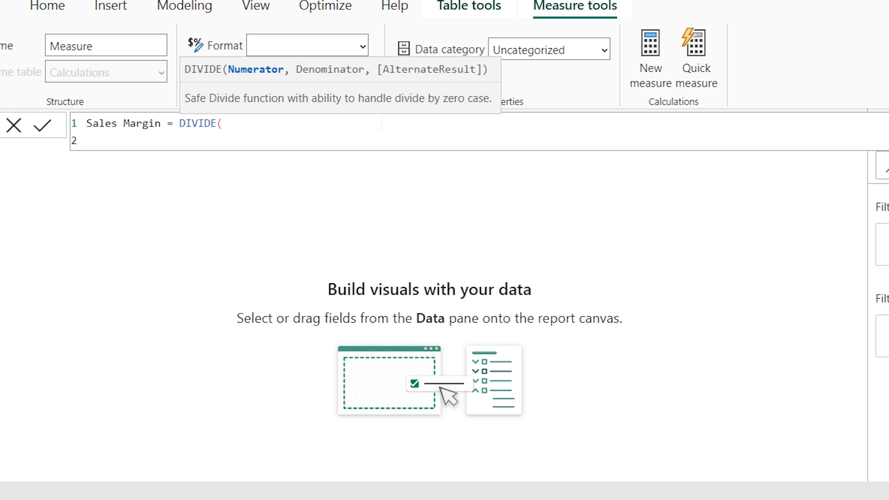
{"action": "type", "text": "[sale"}
{"action": "key", "text": "Tab"}
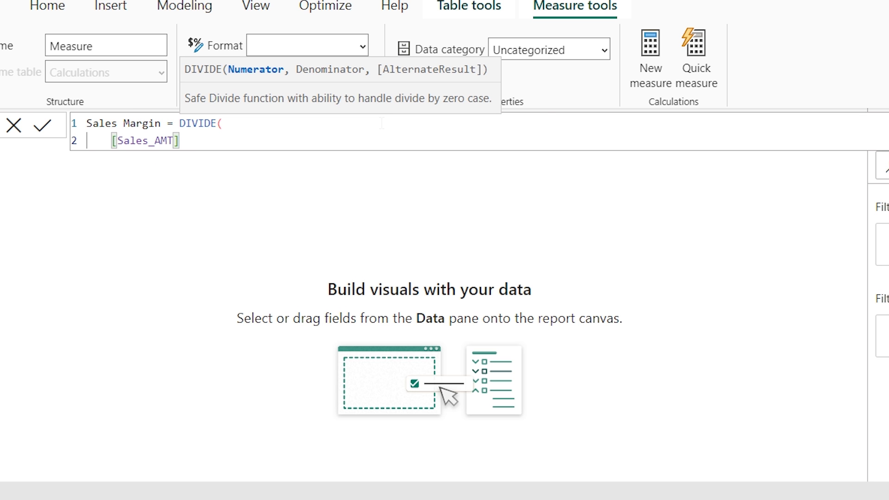
{"action": "type", "text": ","}
{"action": "key", "text": "shift+Return"}
Begin the denominator of the Sales Margin measure with CALCULATE([Sales_AMT], and continue on a new line.
{"action": "type", "text": "calcu"}
{"action": "key", "text": "Tab"}
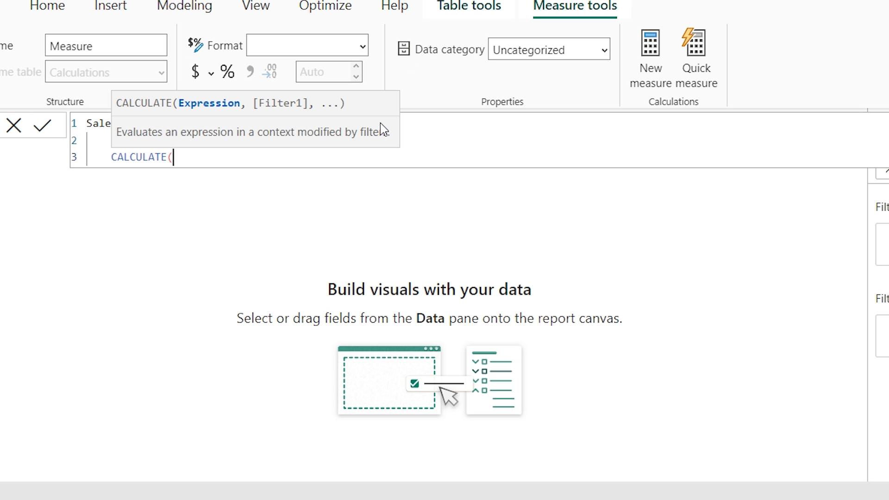
{"action": "type", "text": "[sal"}
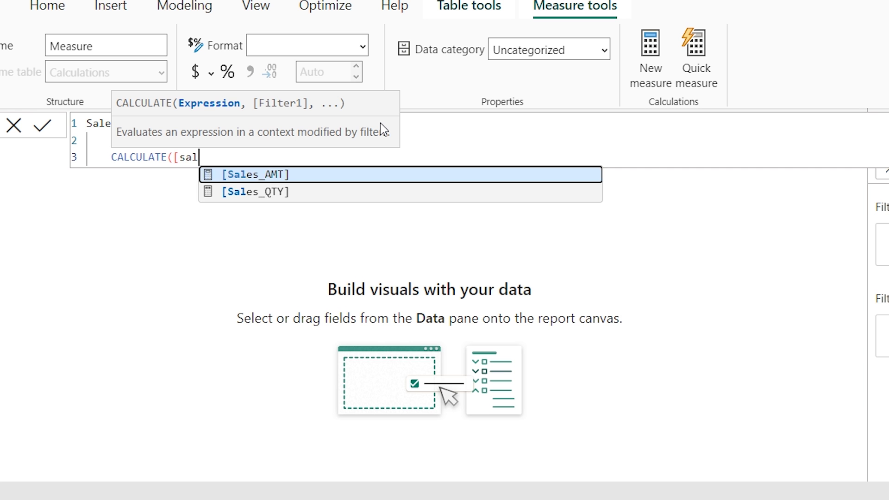
{"action": "key", "text": "Tab"}
{"action": "type", "text": ","}
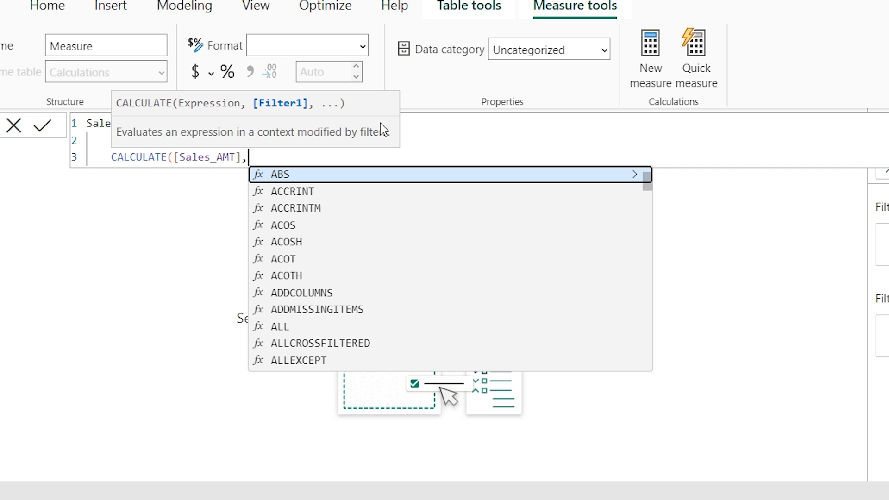
{"action": "key", "text": "shift+Return"}
Add the filter ALL('Calendar'[Month#]), close the brackets and commit the Sales Margin measure.
{"action": "type", "text": "all"}
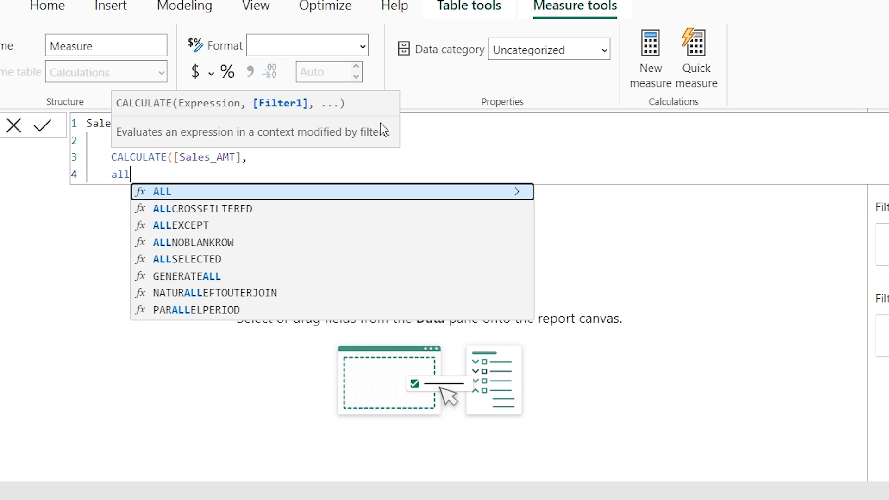
{"action": "key", "text": "Tab"}
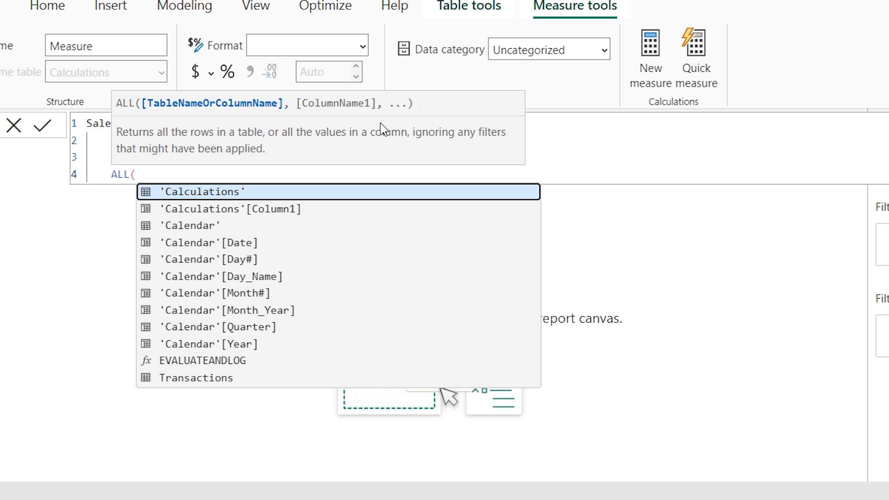
{"action": "key", "text": "Down"}
{"action": "key", "text": "Down"}
{"action": "key", "text": "Down"}
{"action": "key", "text": "Down"}
{"action": "key", "text": "Down"}
{"action": "key", "text": "Down"}
{"action": "key", "text": "Tab"}
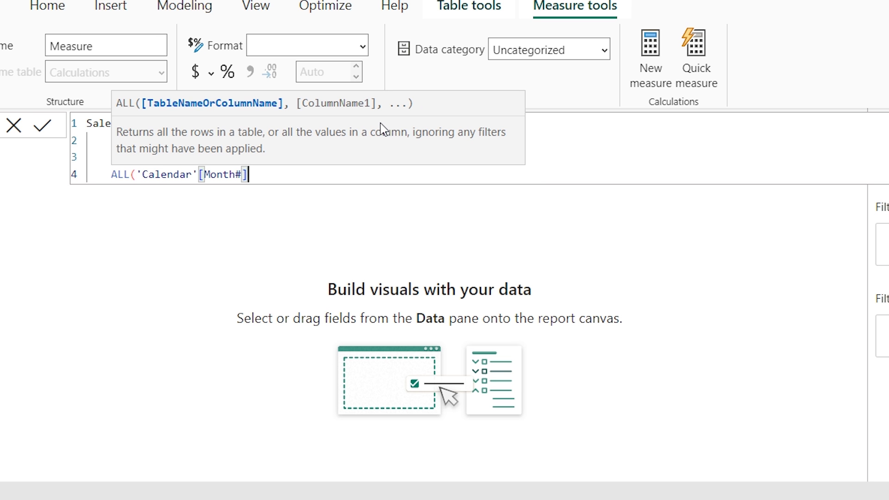
{"action": "type", "text": ")"}
{"action": "key", "text": "Return"}
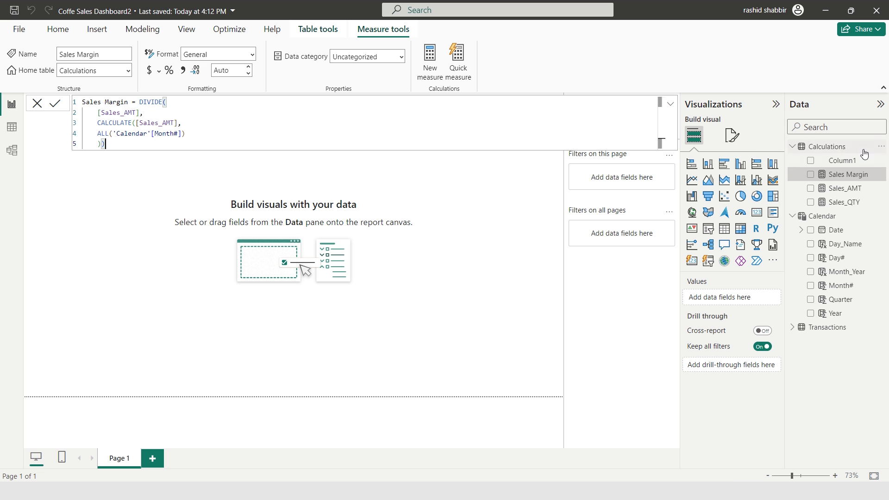
Start another measure in the Calculations table named Daily_AVG Sale and continue its formula on a second line.
{"action": "left_click", "coordinate": [882, 149]}
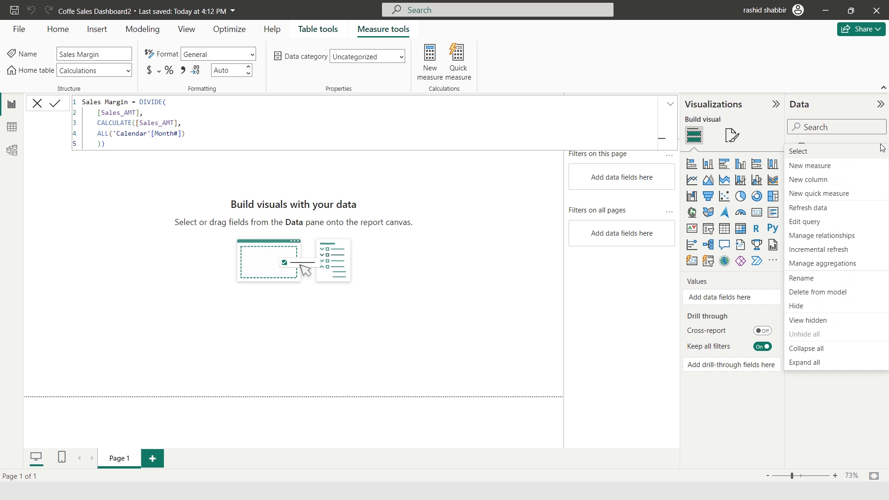
{"action": "left_click", "coordinate": [809, 166]}
{"action": "type", "text": "Daily_AVG Sale"}
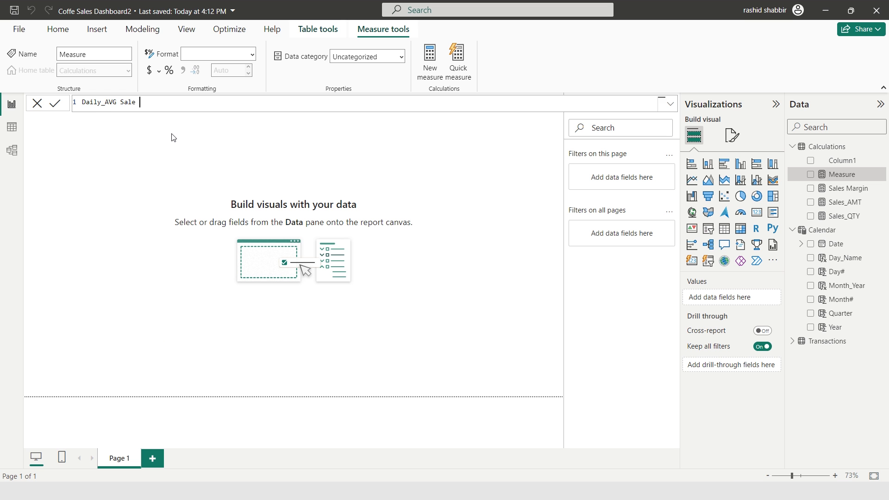
{"action": "type", "text": "="}
{"action": "key", "text": "shift+Return"}
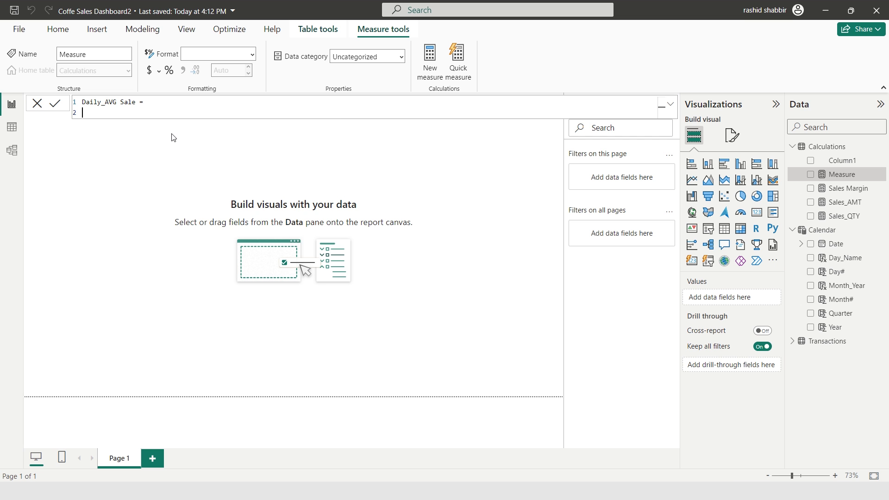
Define the variable Var days = DISTINCTCOUNT(Transactions[transaction_date]) in the Daily_AVG Sale measure, followed by a blank line.
{"action": "type", "text": "Var days = dist"}
{"action": "key", "text": "Down"}
{"action": "key", "text": "Tab"}
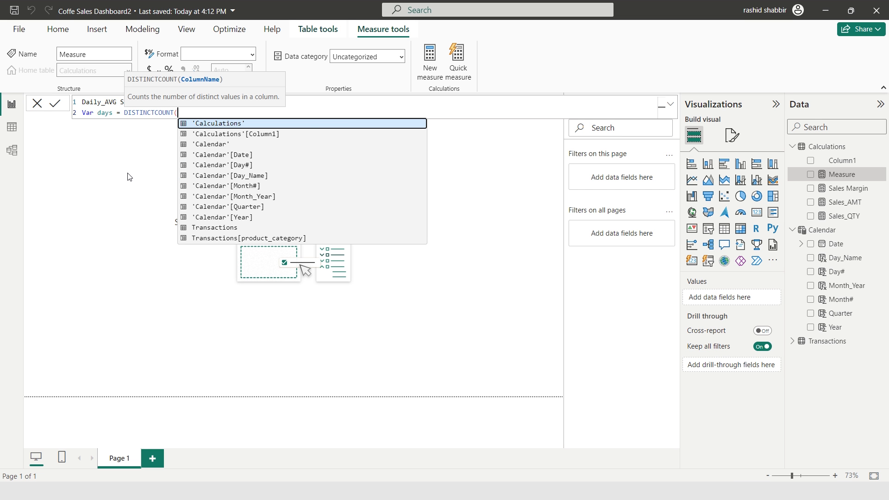
{"action": "type", "text": "Transactions"}
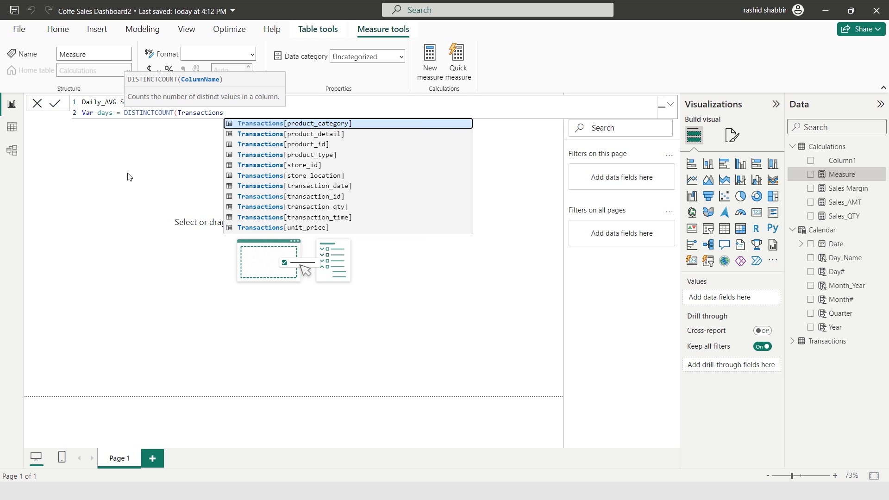
{"action": "key", "text": "Down"}
{"action": "key", "text": "Down"}
{"action": "key", "text": "Down"}
{"action": "key", "text": "Down"}
{"action": "key", "text": "Down"}
{"action": "key", "text": "Down"}
{"action": "key", "text": "Tab"}
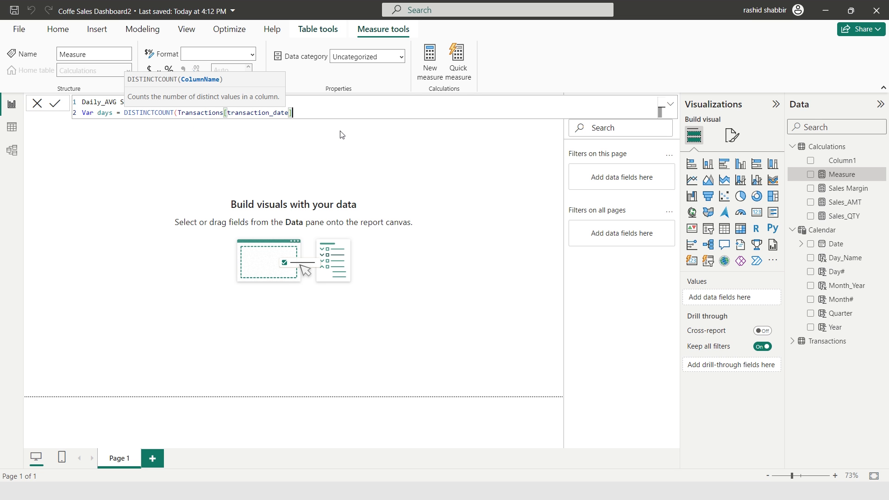
{"action": "type", "text": ")"}
{"action": "key", "text": "shift+Return"}
{"action": "key", "text": "shift+Return"}
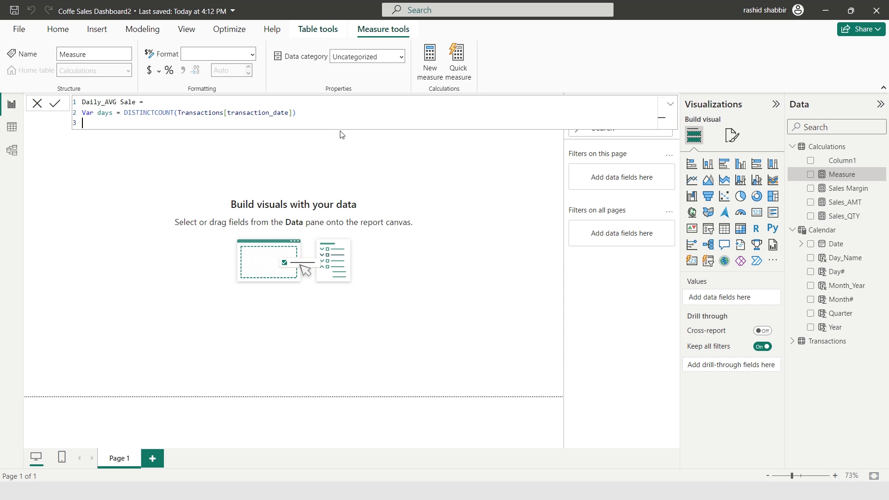
Finish the Daily_AVG Sale measure with Return and [Sales_AMT] / days on the following line, and commit it.
{"action": "type", "text": "Return"}
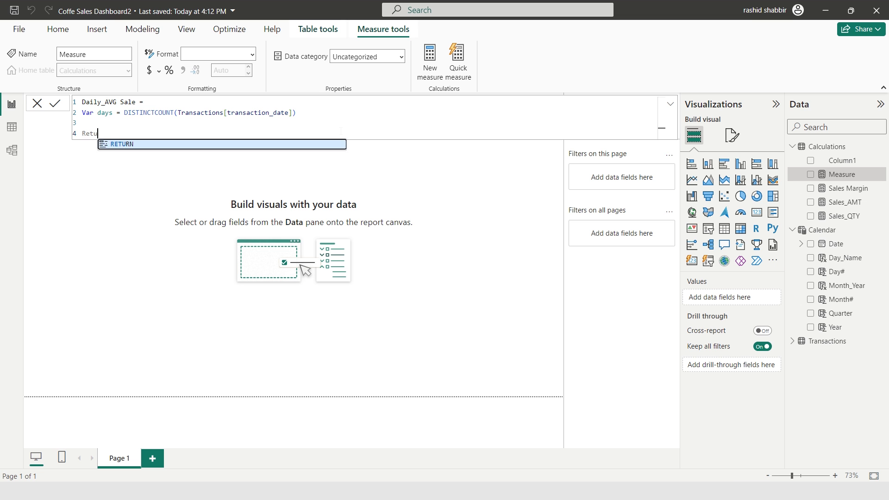
{"action": "key", "text": "shift+Return"}
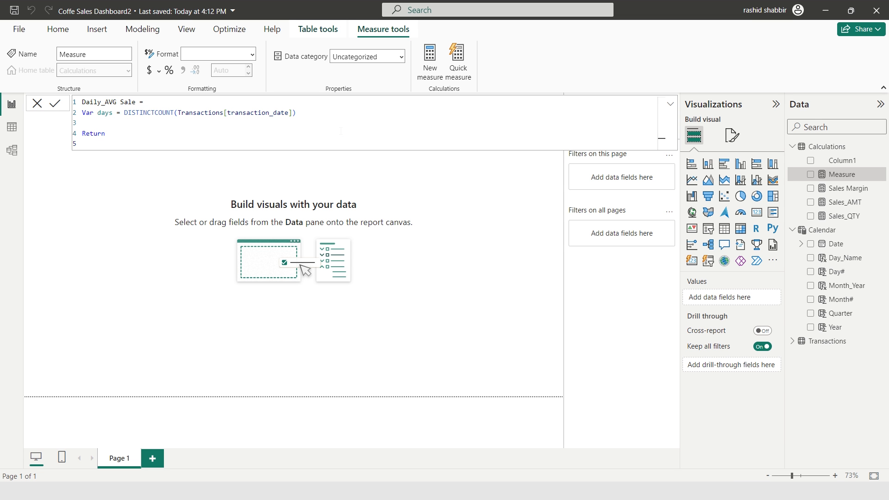
{"action": "type", "text": "["}
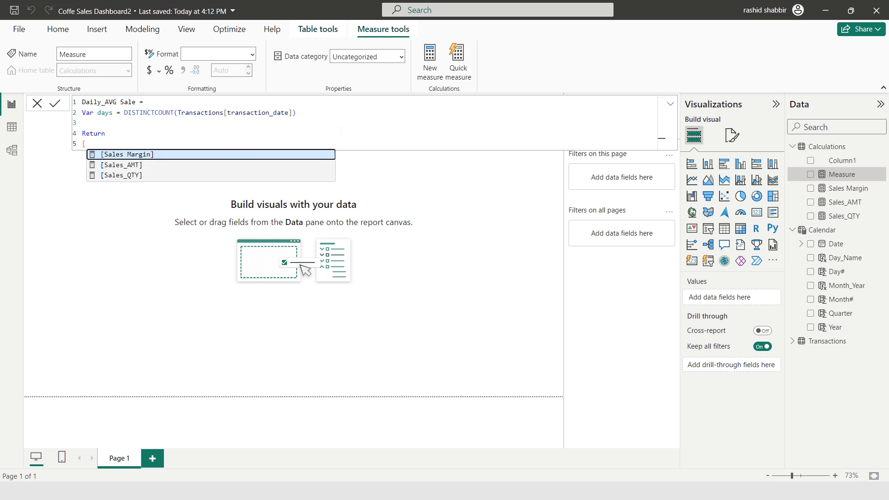
{"action": "key", "text": "Down"}
{"action": "key", "text": "Tab"}
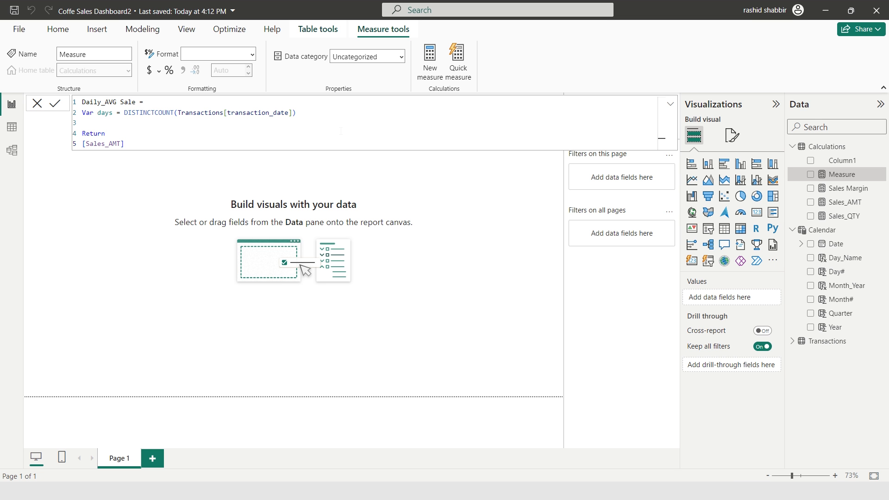
{"action": "type", "text": "/ days"}
{"action": "key", "text": "Return"}
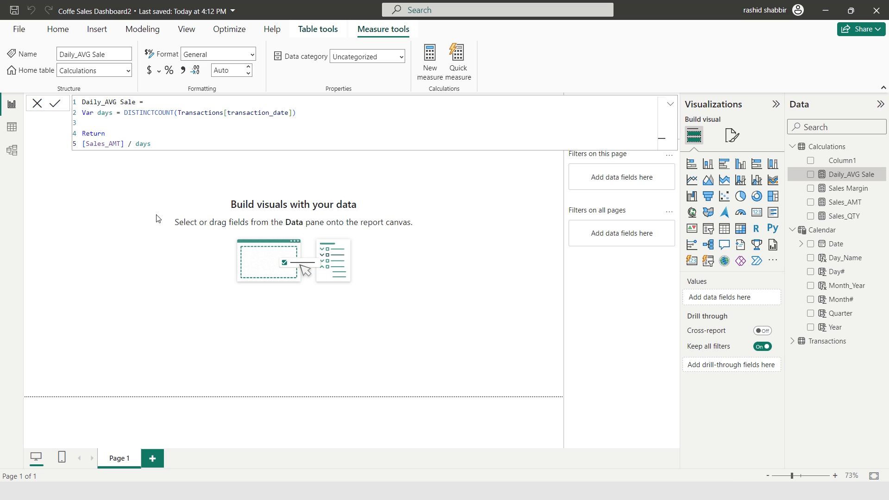
In the table view, add the calculated column Month = MONTH(Transactions[transaction_date]) to the Transactions table.
{"action": "left_click", "coordinate": [13, 133]}
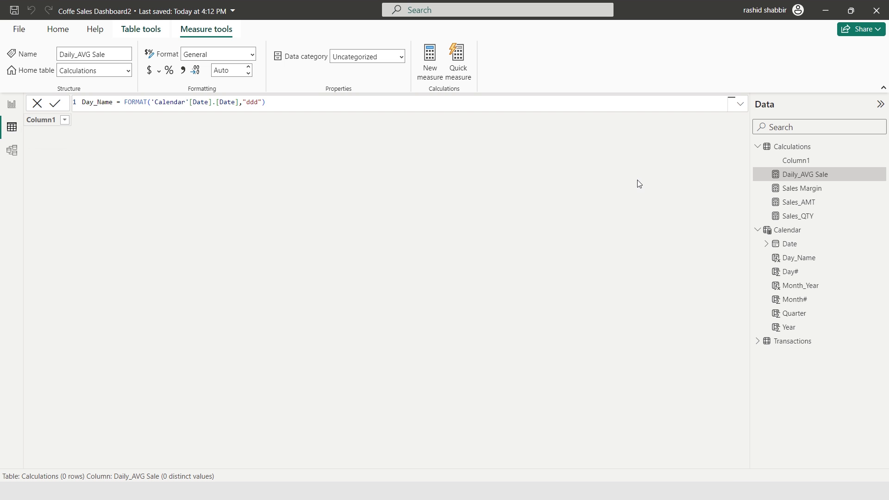
{"action": "left_click", "coordinate": [756, 146]}
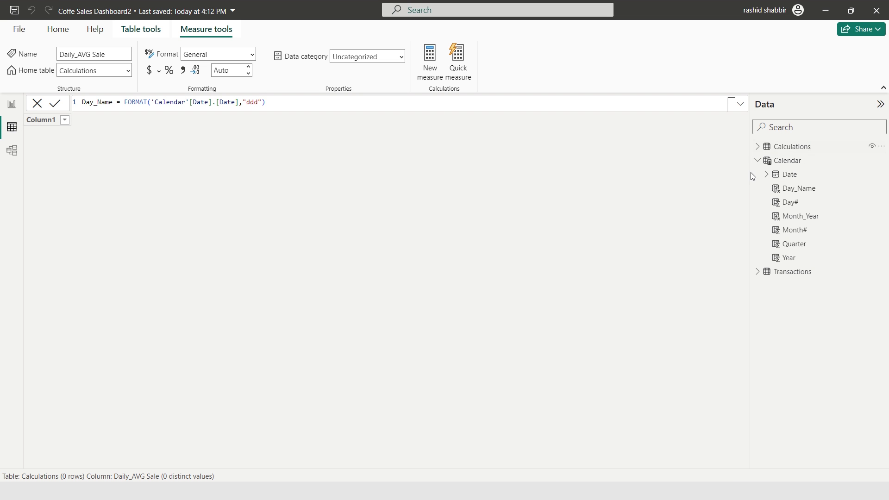
{"action": "left_click", "coordinate": [785, 273]}
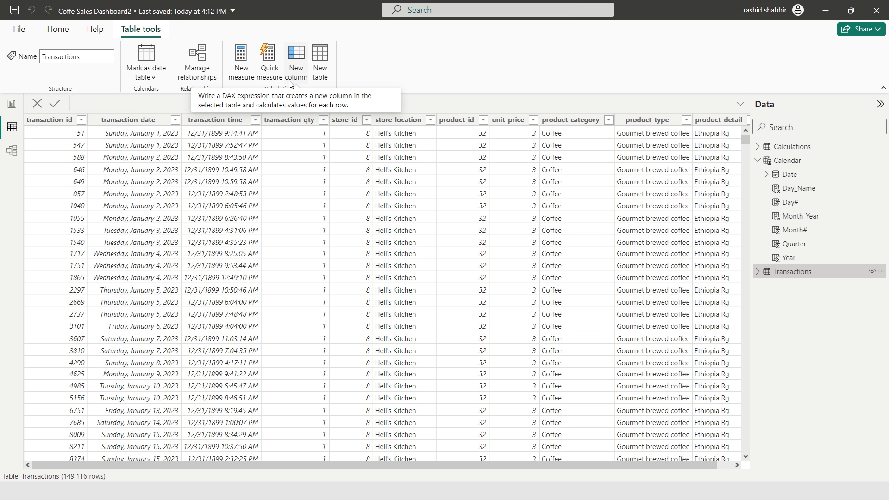
{"action": "left_click", "coordinate": [299, 58]}
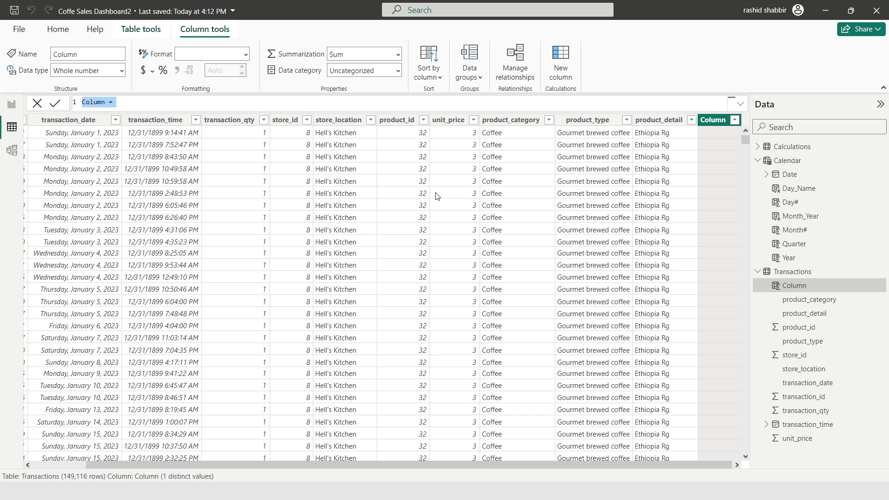
{"action": "type", "text": "Month = MONTH(tran"}
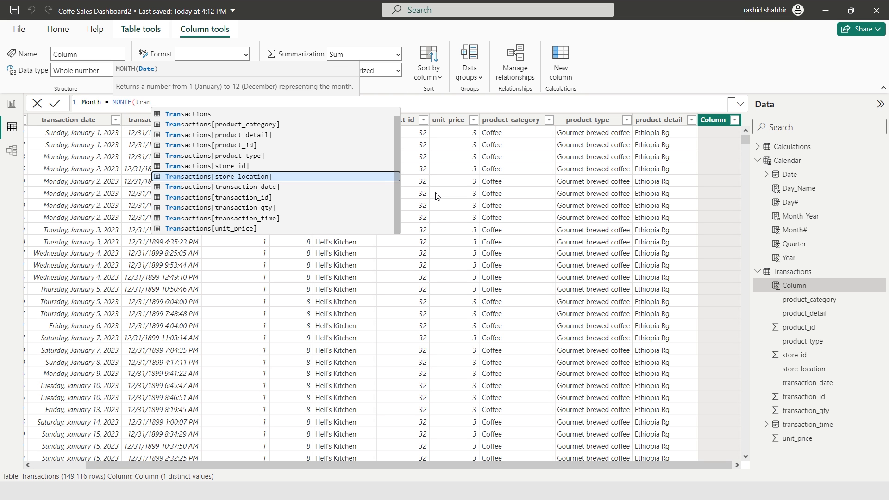
{"action": "key", "text": "Down"}
{"action": "key", "text": "Tab"}
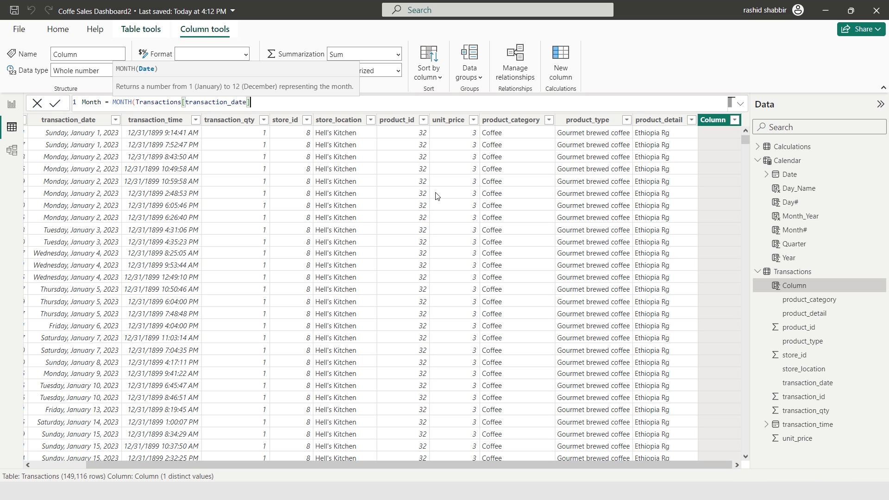
{"action": "type", "text": ")"}
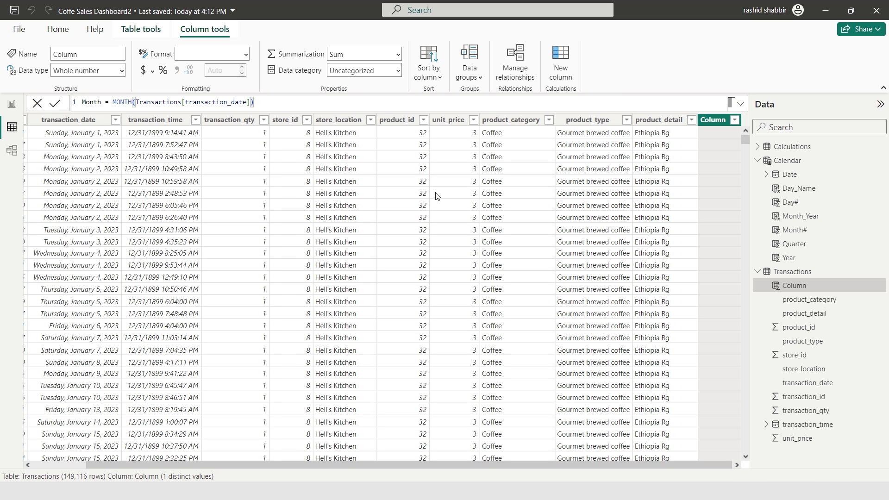
{"action": "key", "text": "Return"}
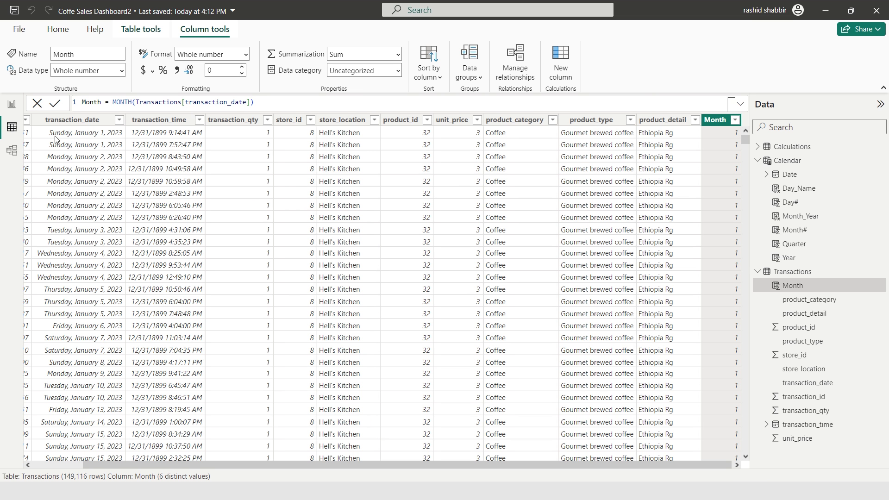
From the report view, start a new measure in the Calculations table named Month_AVG Sales and continue its formula on a second line.
{"action": "left_click", "coordinate": [15, 109]}
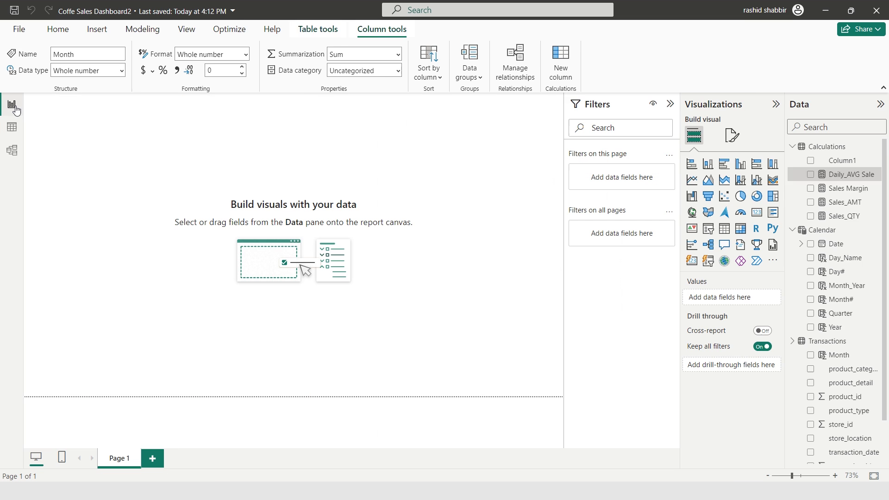
{"action": "left_click", "coordinate": [880, 152]}
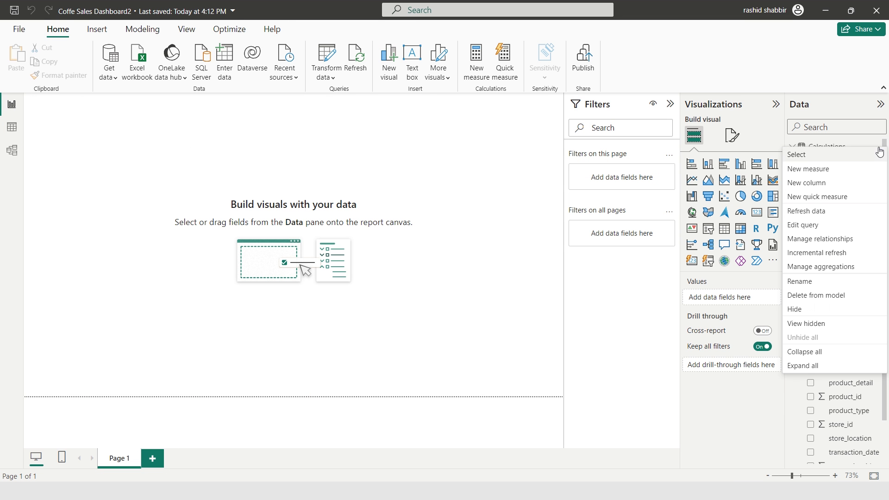
{"action": "left_click", "coordinate": [807, 168]}
{"action": "type", "text": "Month_AVG "}
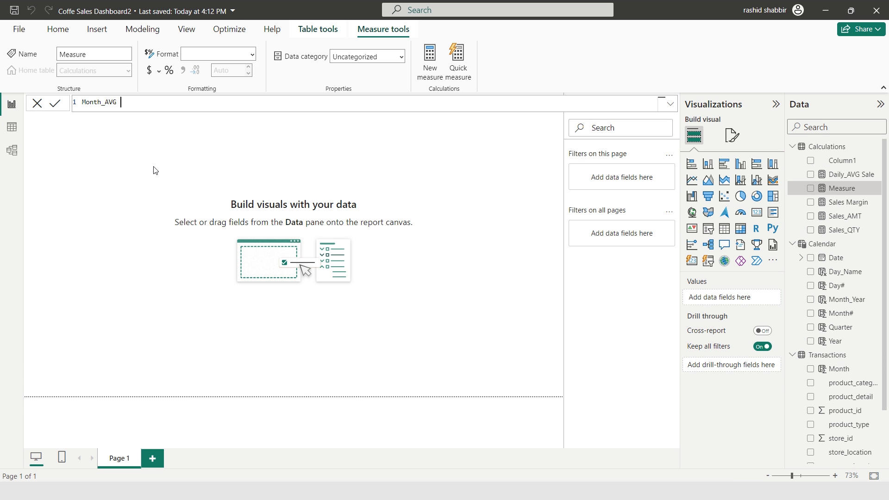
{"action": "type", "text": "Sales ="}
{"action": "key", "text": "shift+Return"}
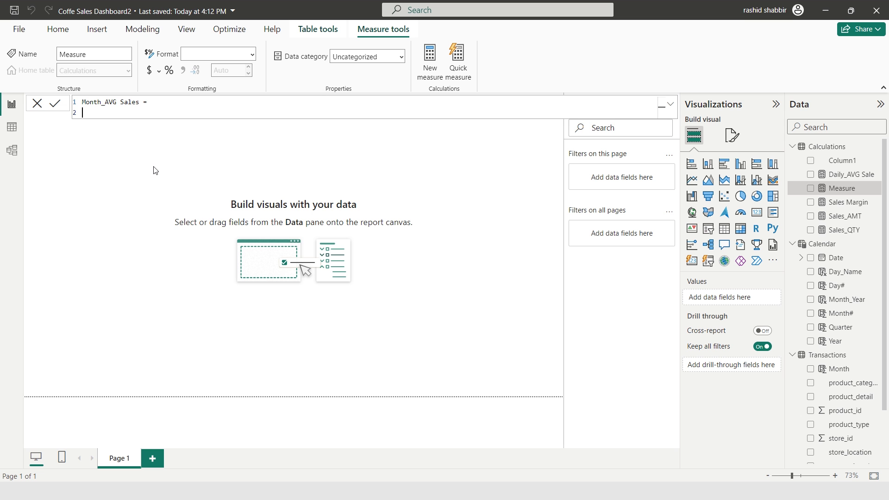
Define the variable var month = DISTINCTCOUNT(Transactions[Month]) in the Month_AVG Sales measure, followed by a blank line.
{"action": "type", "text": "var month = DISTINCTCOUNT("}
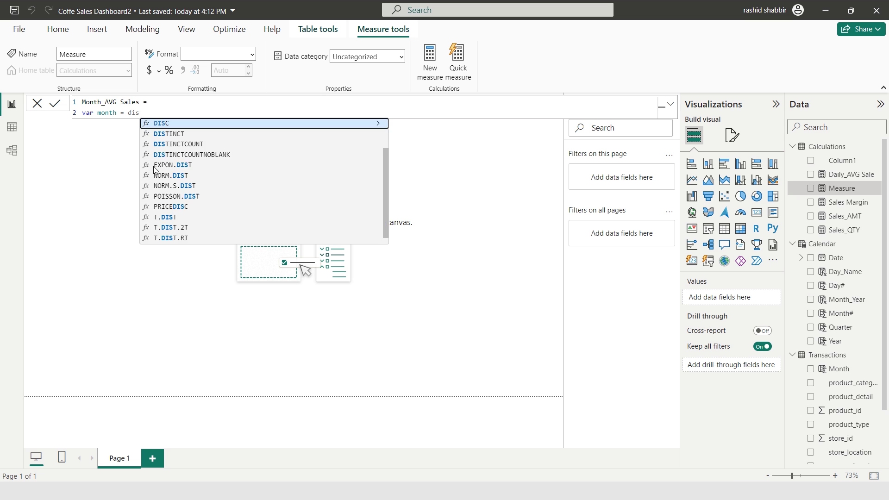
{"action": "type", "text": "Transactions"}
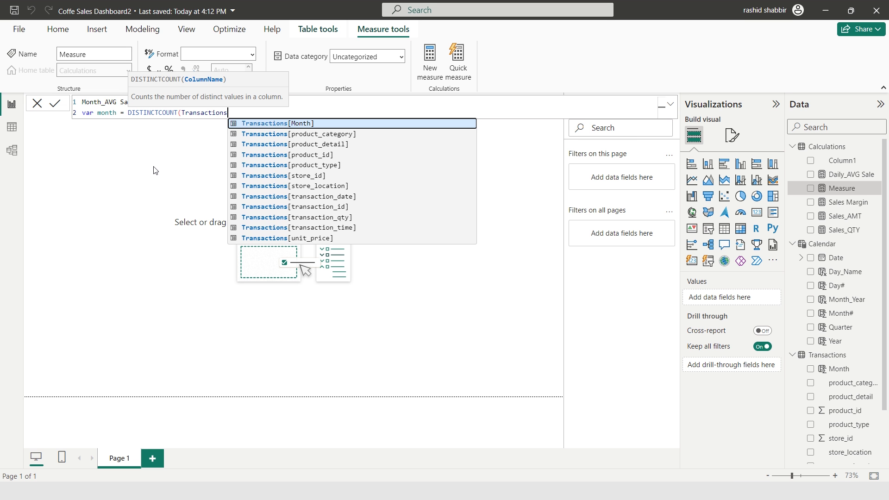
{"action": "type", "text": "[month"}
{"action": "key", "text": "Tab"}
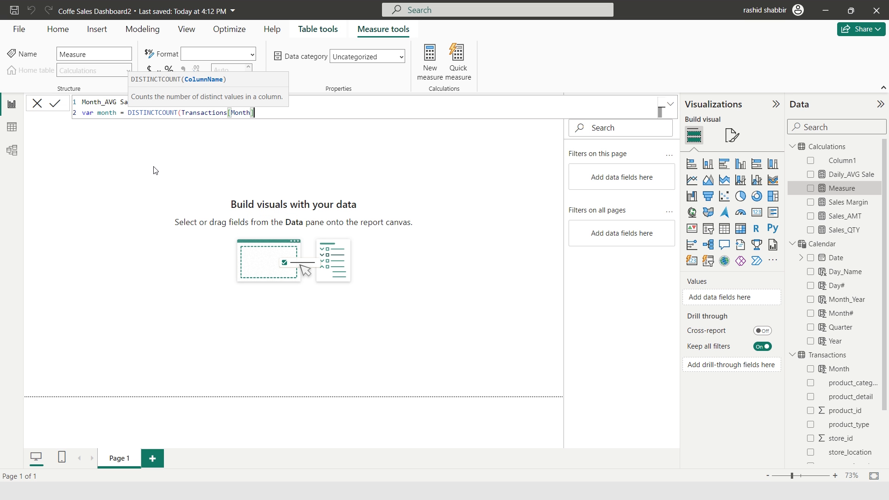
{"action": "type", "text": ")"}
{"action": "key", "text": "Return"}
{"action": "key", "text": "Return"}
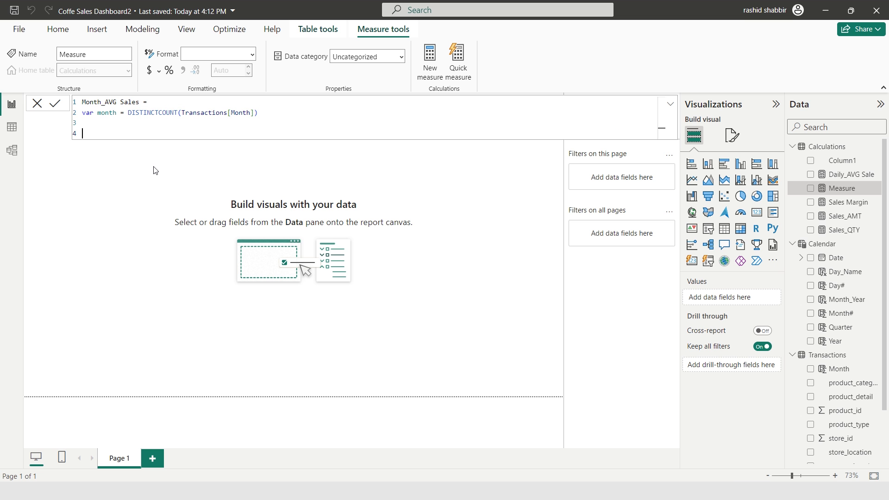
Finish the Month_AVG Sales measure with RETURN and [Sales_AMT] / month on the following line, and commit it.
{"action": "type", "text": "RETURN"}
{"action": "key", "text": "Return"}
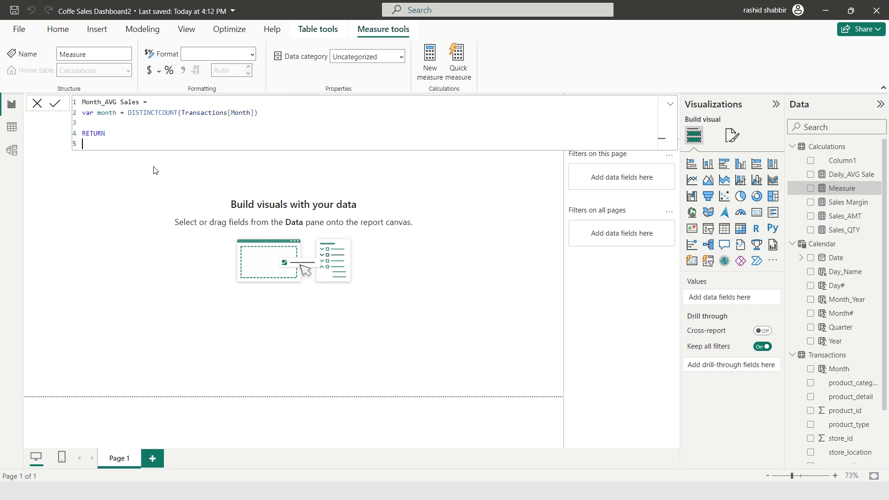
{"action": "type", "text": "["}
{"action": "key", "text": "Down"}
{"action": "key", "text": "Down"}
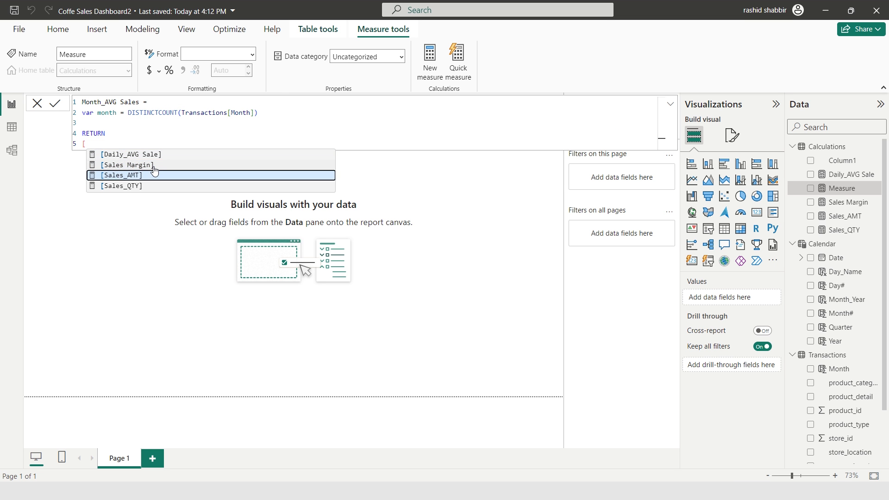
{"action": "key", "text": "Tab"}
{"action": "type", "text": "/ month"}
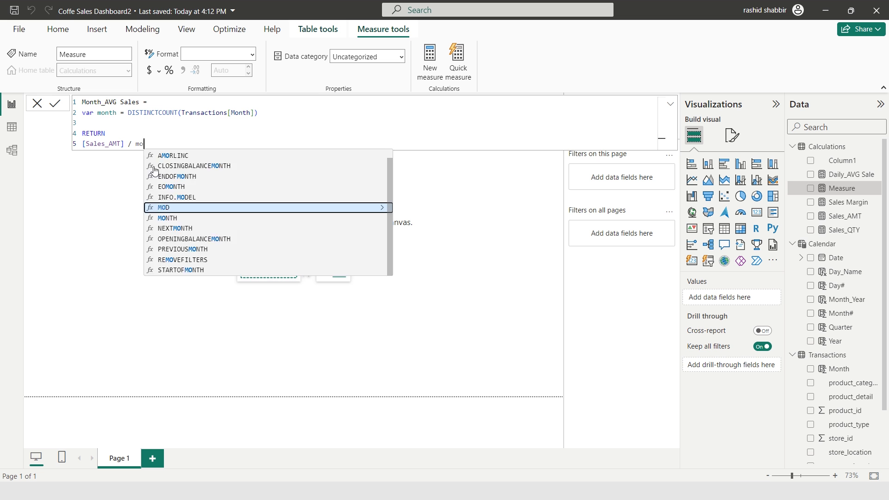
{"action": "left_click", "coordinate": [308, 165]}
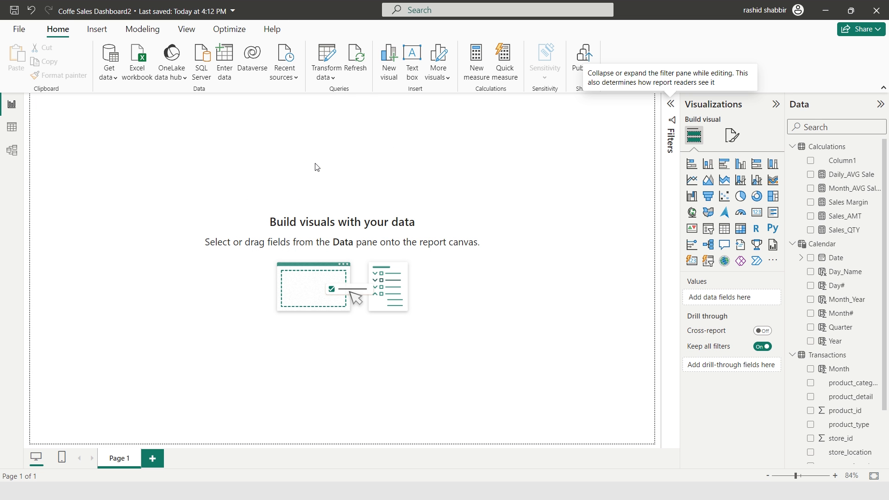
Apply the fourth theme in the first row of the Power BI themes to the report.
{"action": "left_click", "coordinate": [187, 29]}
{"action": "left_click", "coordinate": [276, 67]}
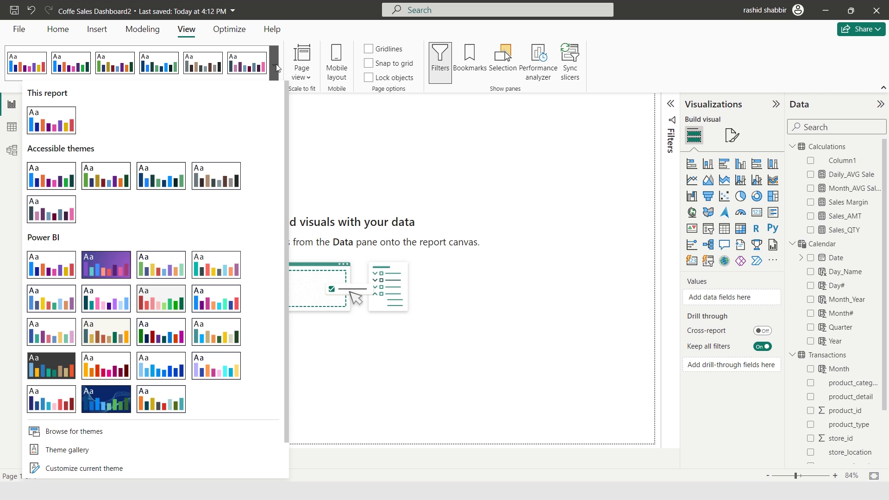
{"action": "left_click", "coordinate": [216, 263]}
Set the page's canvas background colour to White, 20% darker with 50% transparency.
{"action": "left_click", "coordinate": [732, 135]}
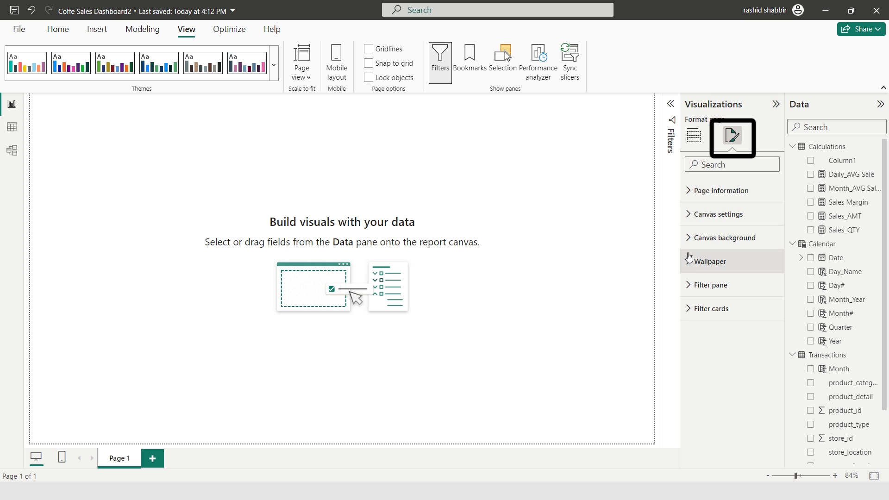
{"action": "left_click", "coordinate": [690, 238]}
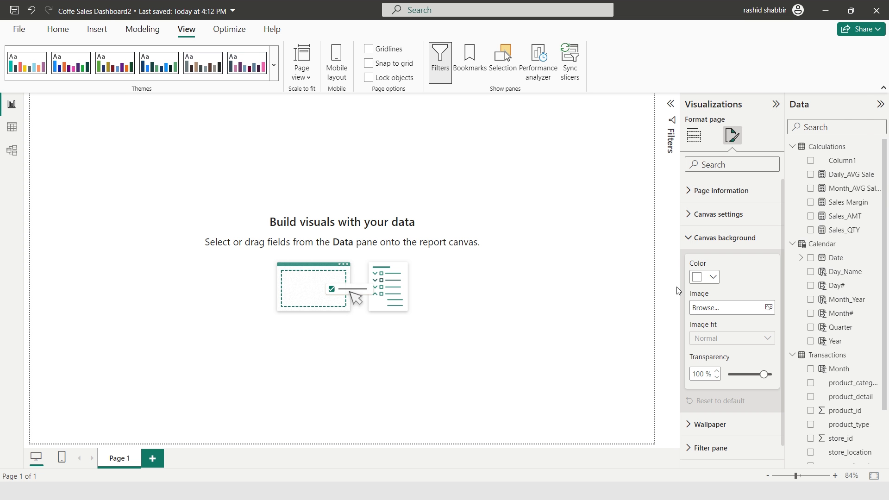
{"action": "left_click", "coordinate": [711, 278]}
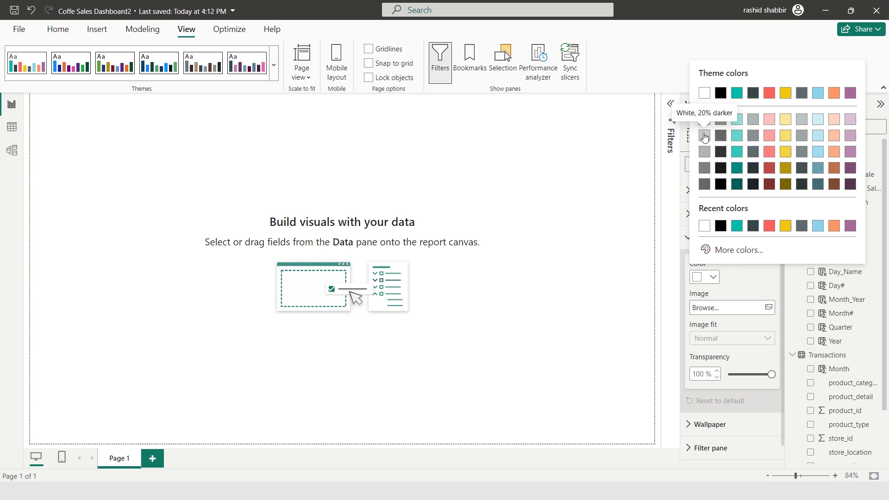
{"action": "left_click", "coordinate": [704, 138]}
{"action": "left_click", "coordinate": [698, 374]}
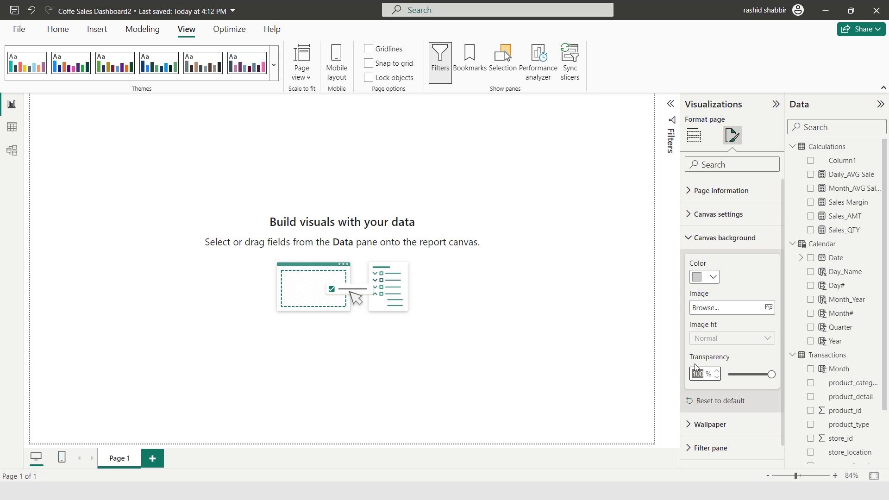
{"action": "type", "text": "50"}
{"action": "key", "text": "Return"}
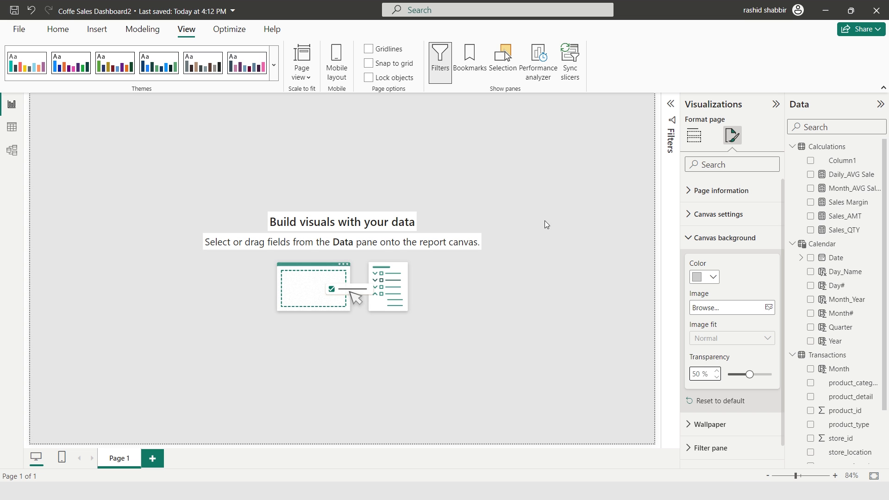
Insert a rectangle shape and enlarge it to cover almost the whole canvas, leaving a narrow margin.
{"action": "left_click", "coordinate": [97, 30]}
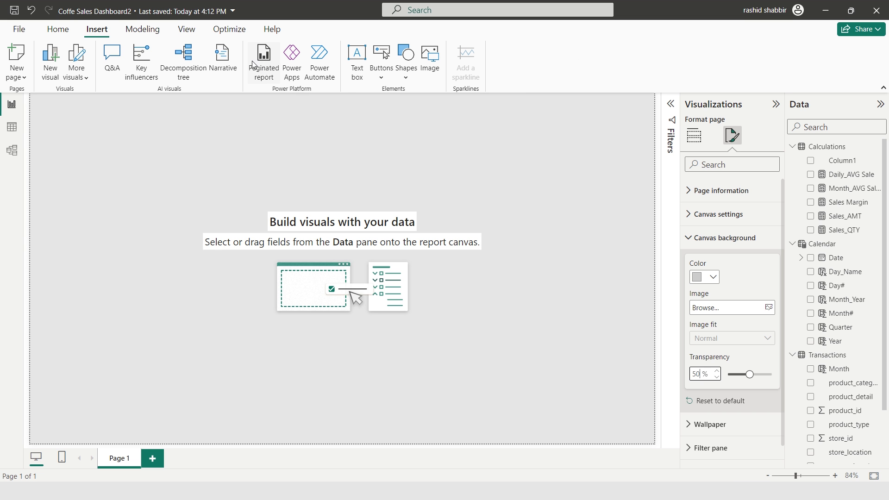
{"action": "left_click", "coordinate": [406, 74]}
{"action": "left_click", "coordinate": [407, 113]}
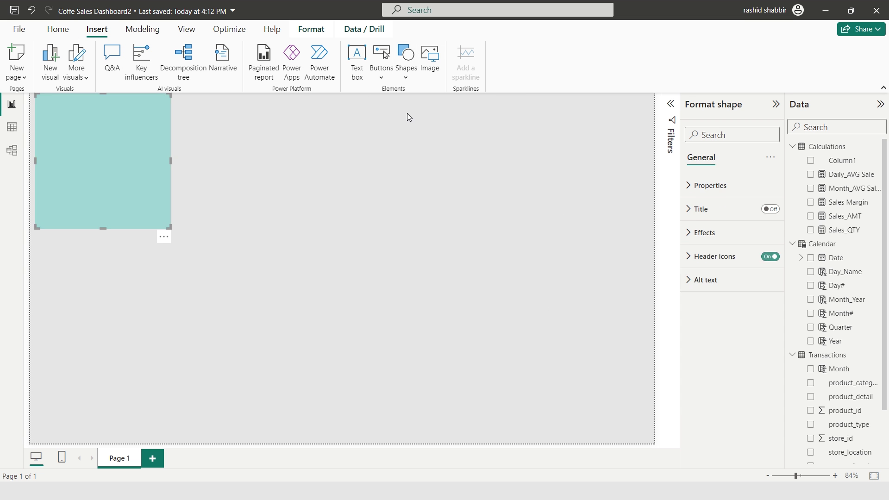
{"action": "left_click_drag", "start_coordinate": [171, 233], "coordinate": [648, 435]}
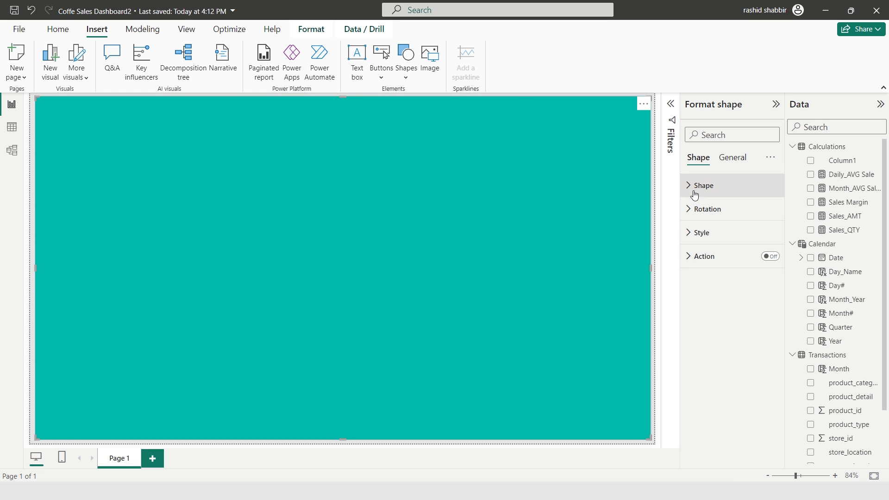
Fill the large rectangle with White and turn off its border.
{"action": "left_click", "coordinate": [688, 234]}
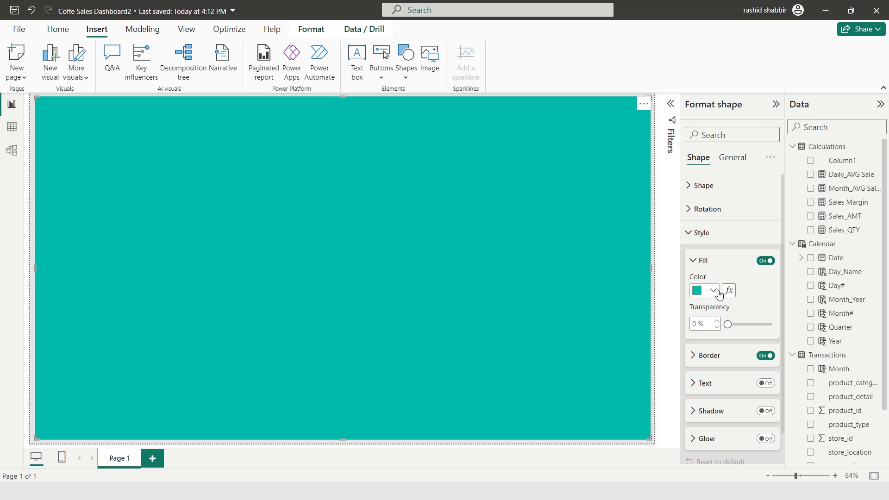
{"action": "left_click", "coordinate": [715, 292]}
{"action": "left_click", "coordinate": [704, 106]}
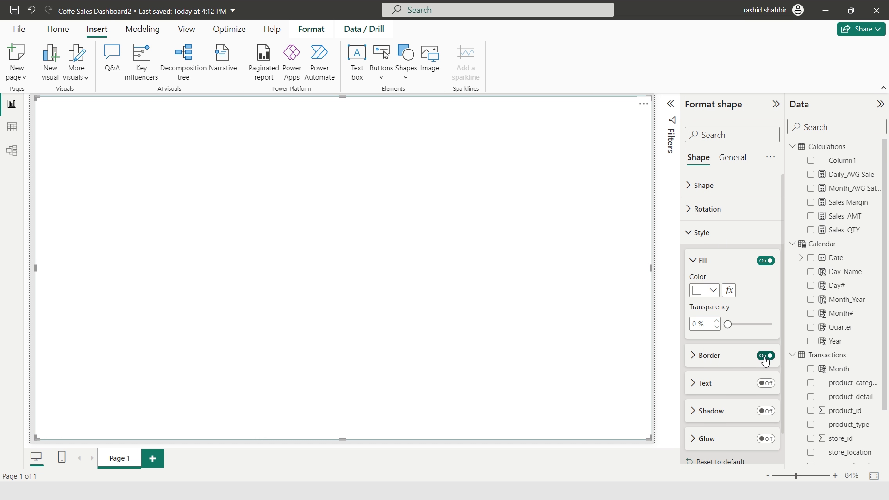
Duplicate the white rectangle over itself and shorten the copy to a full-width header band along the page's upper edge.
{"action": "key", "text": "Delete"}
{"action": "key", "text": "ctrl+z"}
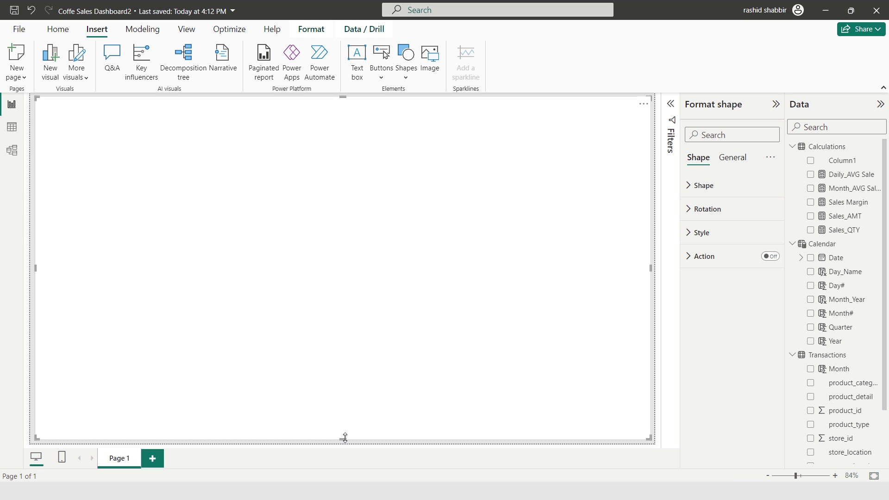
{"action": "left_click_drag", "start_coordinate": [345, 437], "coordinate": [345, 154]}
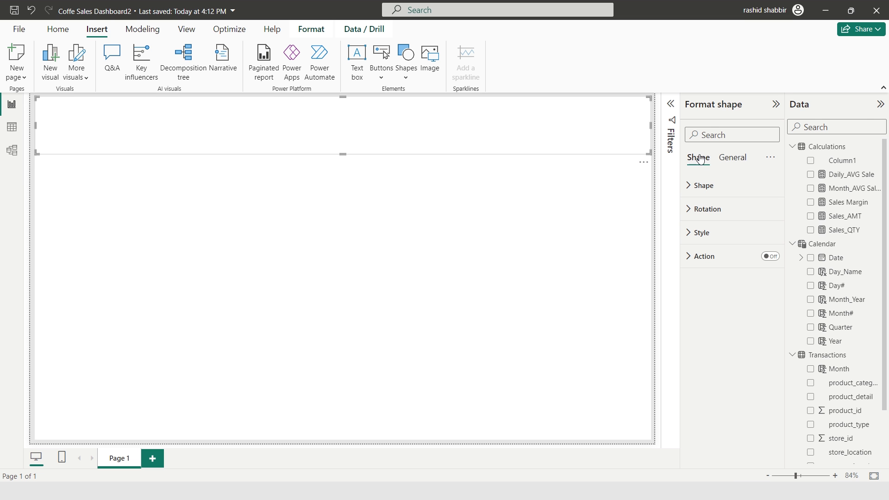
Fill the header band with the theme's coral red.
{"action": "left_click", "coordinate": [689, 232]}
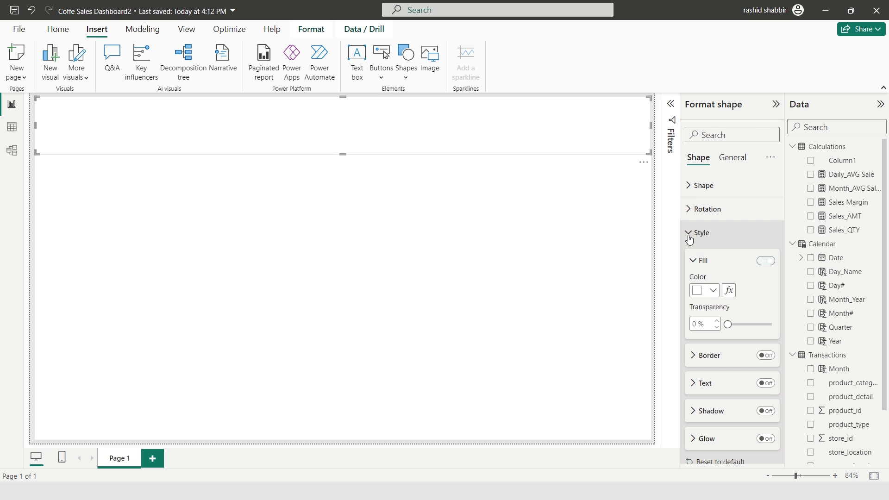
{"action": "left_click", "coordinate": [714, 291]}
{"action": "left_click", "coordinate": [771, 102]}
Create four smaller card rectangles from copies of the header band and space them across its lower edge.
{"action": "left_click", "coordinate": [454, 123]}
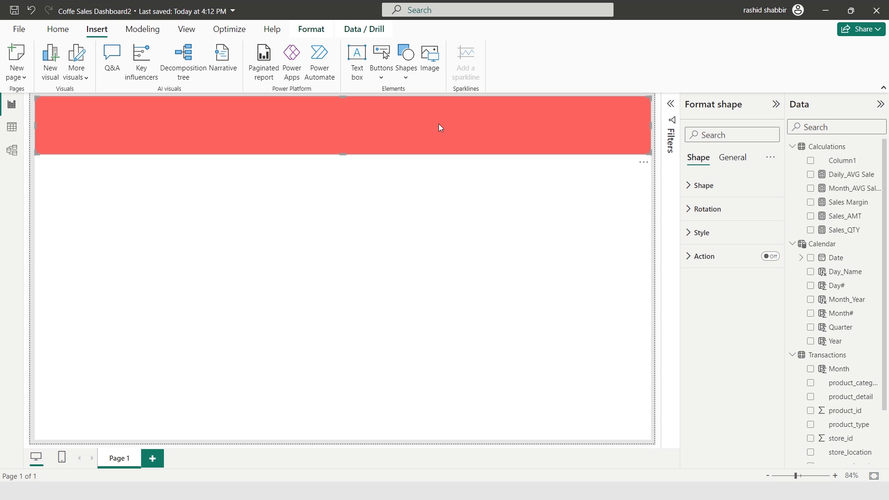
{"action": "key", "text": "ctrl+v"}
{"action": "left_click_drag", "start_coordinate": [111, 159], "coordinate": [321, 149]}
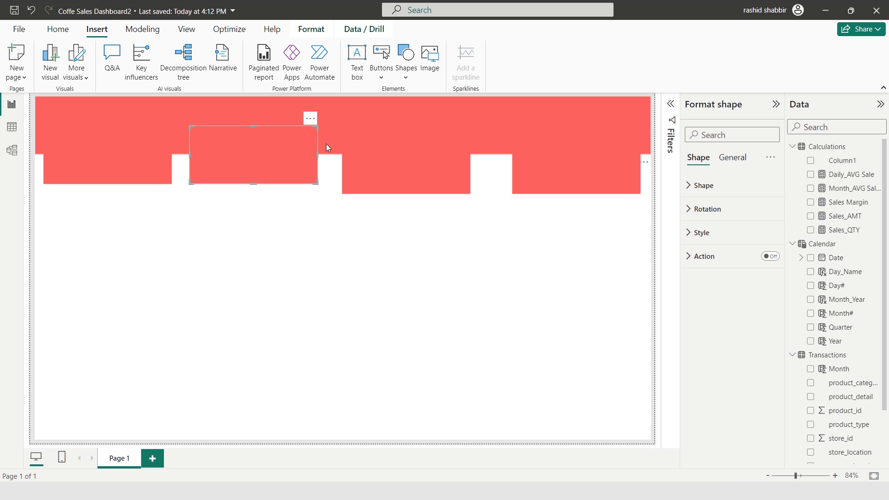
Change the header band's fill to the theme's slate grey.
{"action": "left_click", "coordinate": [336, 107]}
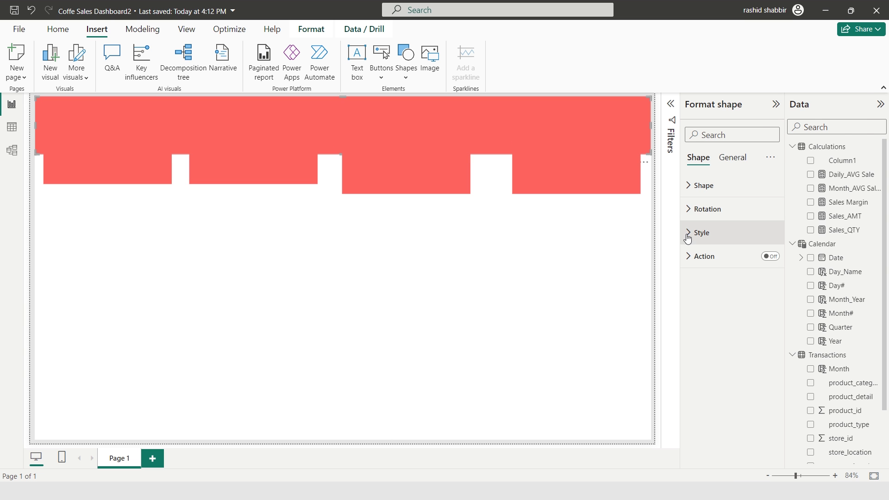
{"action": "left_click", "coordinate": [702, 233]}
{"action": "left_click", "coordinate": [714, 290]}
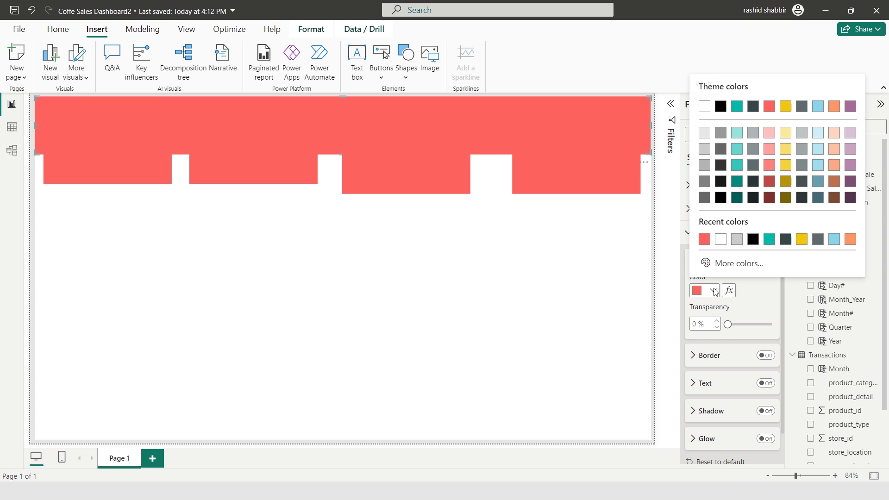
{"action": "left_click", "coordinate": [802, 107]}
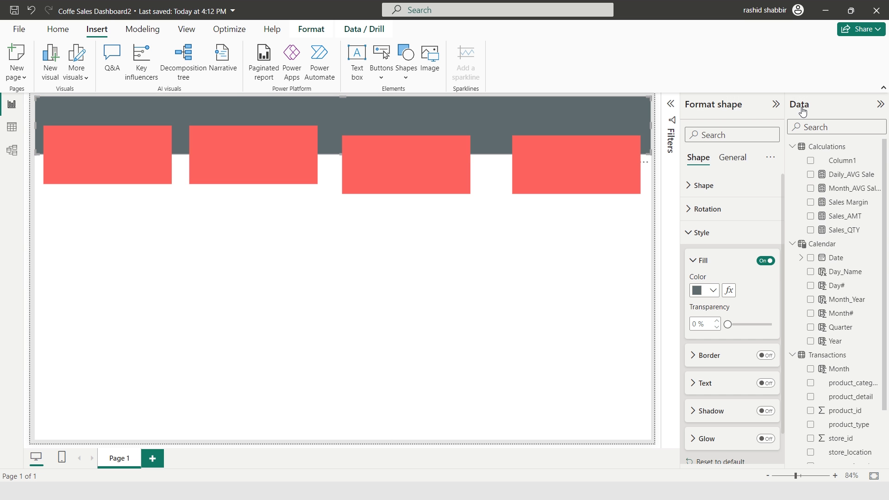
{"action": "left_click", "coordinate": [654, 262]}
Select all four card rectangles together and set their fill to the theme's teal.
{"action": "left_click", "coordinate": [122, 157]}
{"action": "left_click", "coordinate": [254, 164], "text": "ctrl"}
{"action": "left_click", "coordinate": [437, 178], "text": "ctrl"}
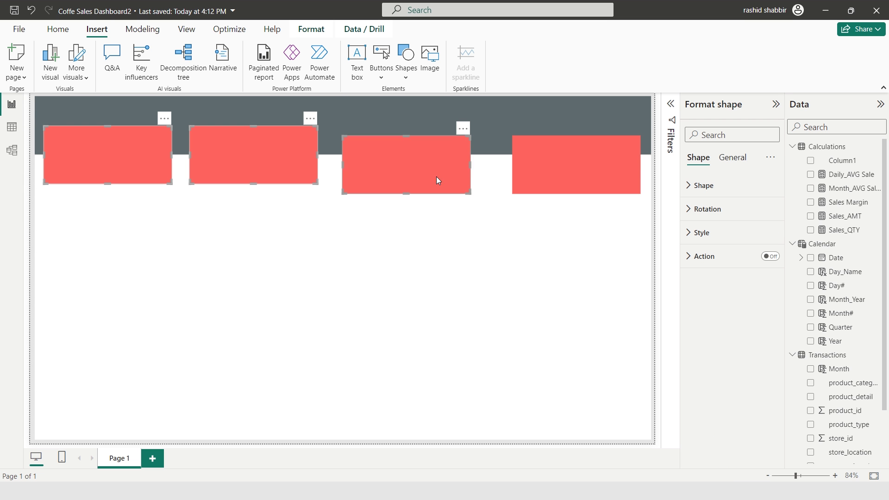
{"action": "left_click", "coordinate": [559, 178], "text": "ctrl"}
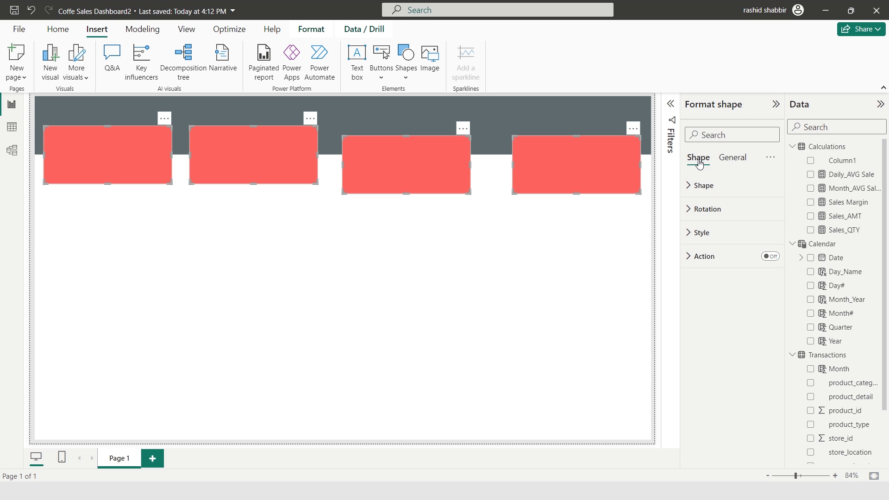
{"action": "left_click", "coordinate": [701, 232]}
{"action": "left_click", "coordinate": [705, 290]}
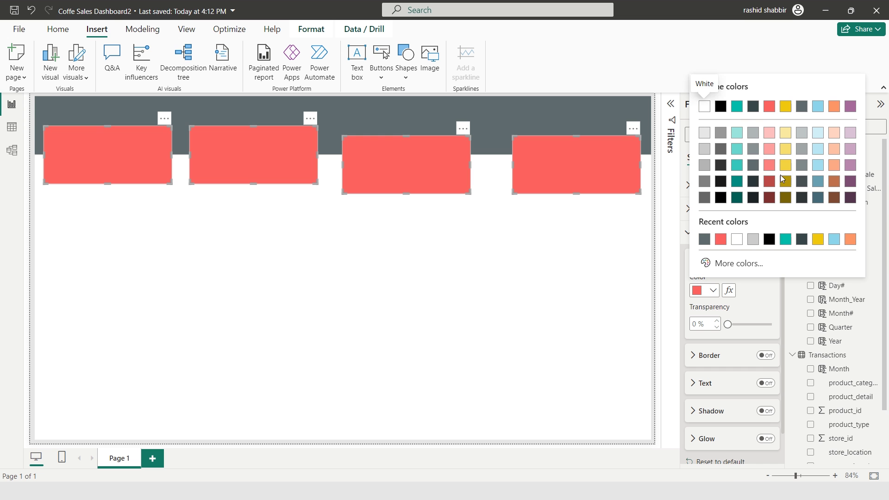
{"action": "left_click", "coordinate": [737, 107]}
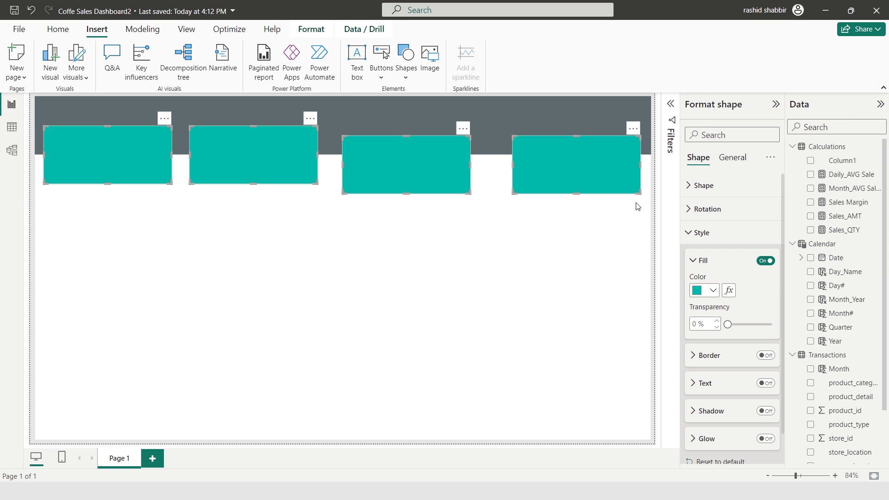
Align the tops of the four selected teal rectangles and distribute them horizontally across the header band.
{"action": "left_click", "coordinate": [312, 32]}
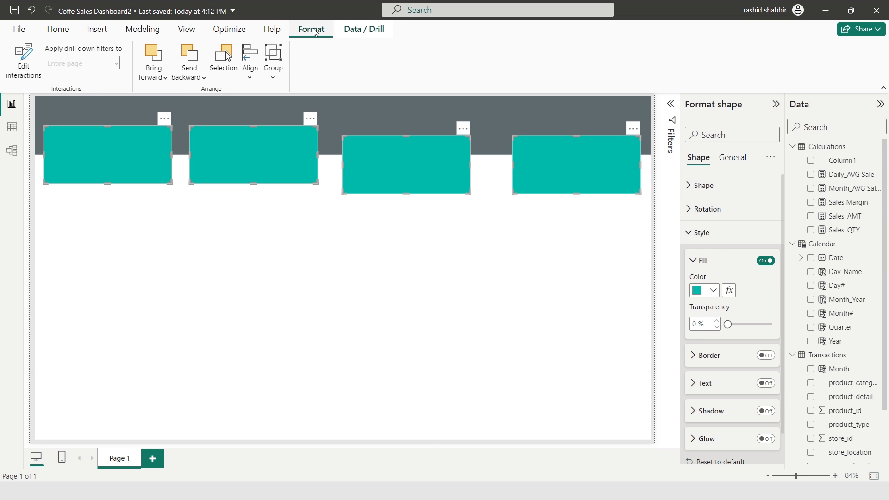
{"action": "left_click", "coordinate": [250, 65]}
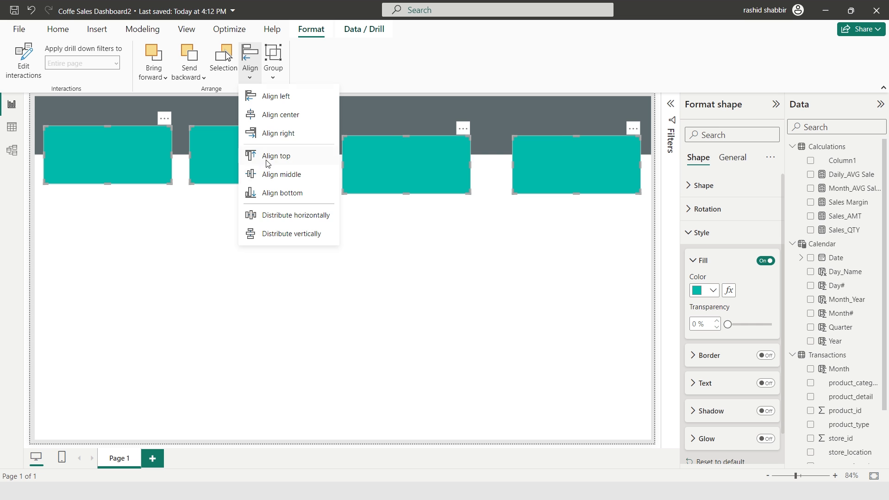
{"action": "left_click", "coordinate": [267, 157]}
{"action": "left_click", "coordinate": [250, 60]}
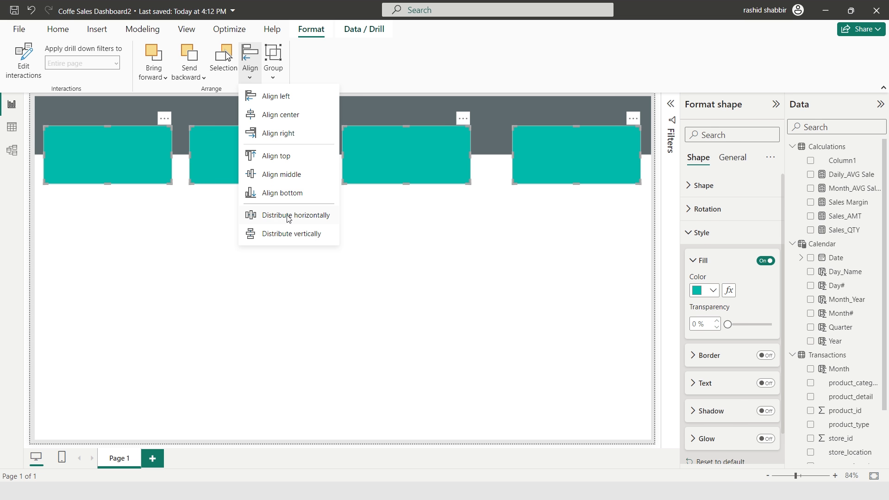
{"action": "left_click", "coordinate": [288, 216]}
{"action": "left_click", "coordinate": [642, 203]}
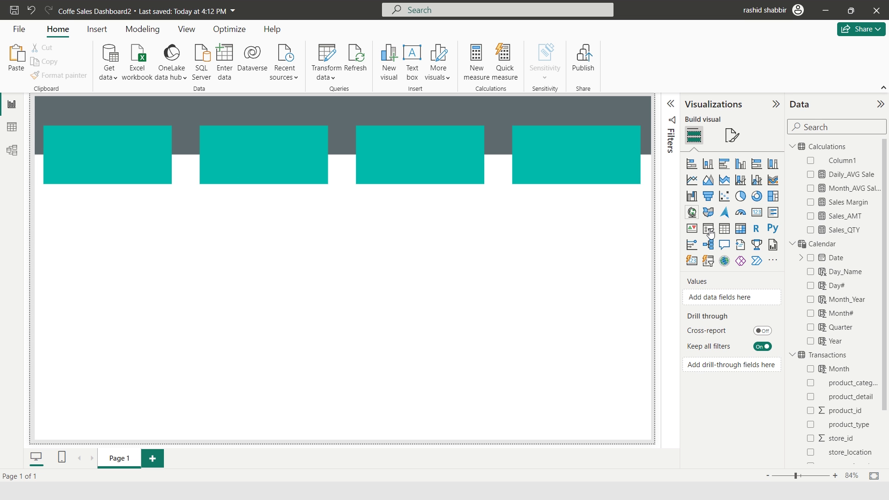
Add a card visual showing the Sales_QTY measure and fit it into the right part of the first teal rectangle.
{"action": "left_click", "coordinate": [757, 214]}
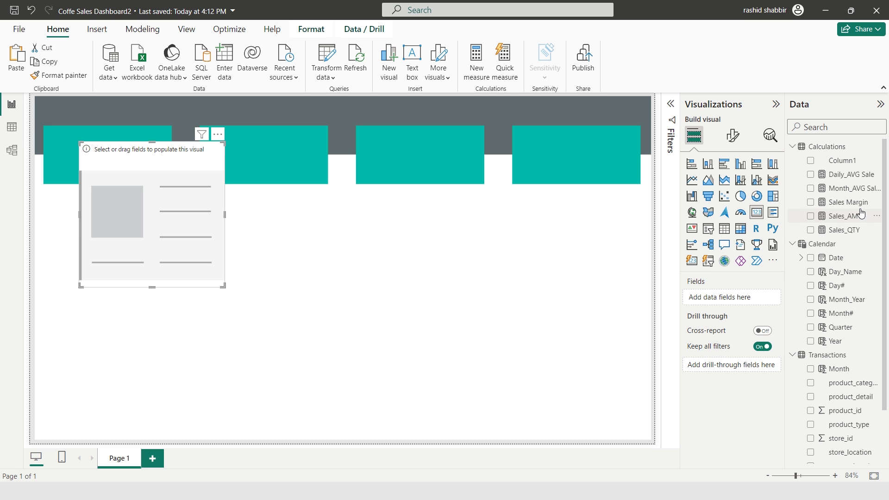
{"action": "left_click", "coordinate": [812, 231]}
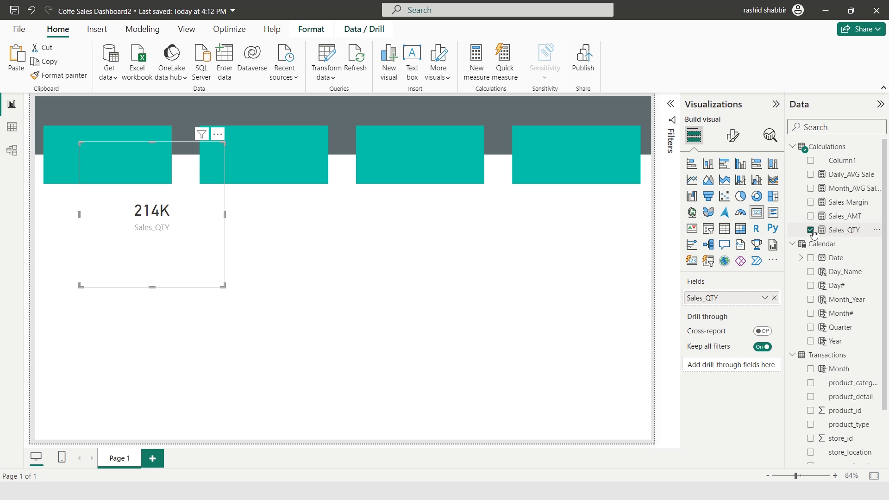
{"action": "left_click_drag", "start_coordinate": [152, 142], "coordinate": [133, 157]}
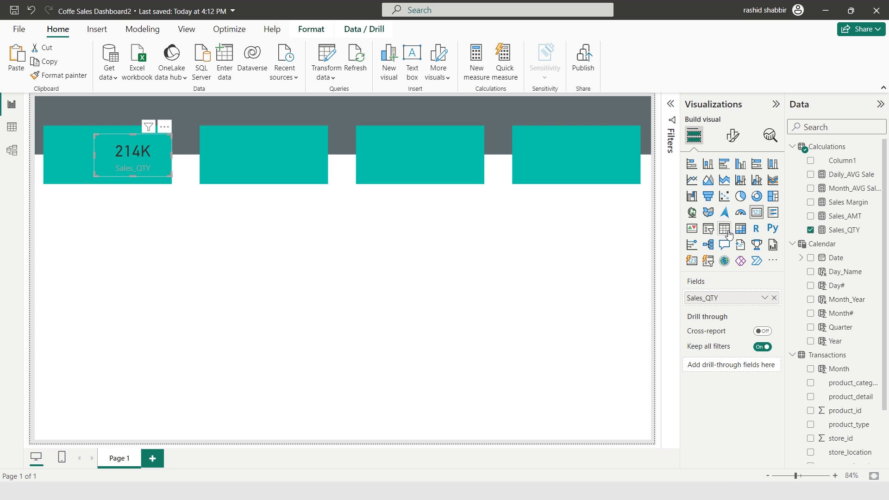
Format the Sales_QTY card's callout value in bold white.
{"action": "left_click", "coordinate": [734, 139]}
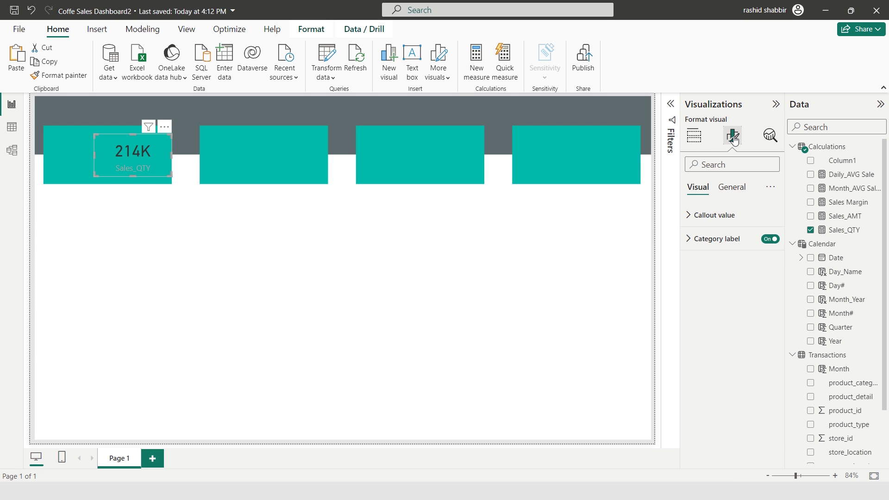
{"action": "left_click", "coordinate": [687, 216]}
{"action": "left_click", "coordinate": [713, 303]}
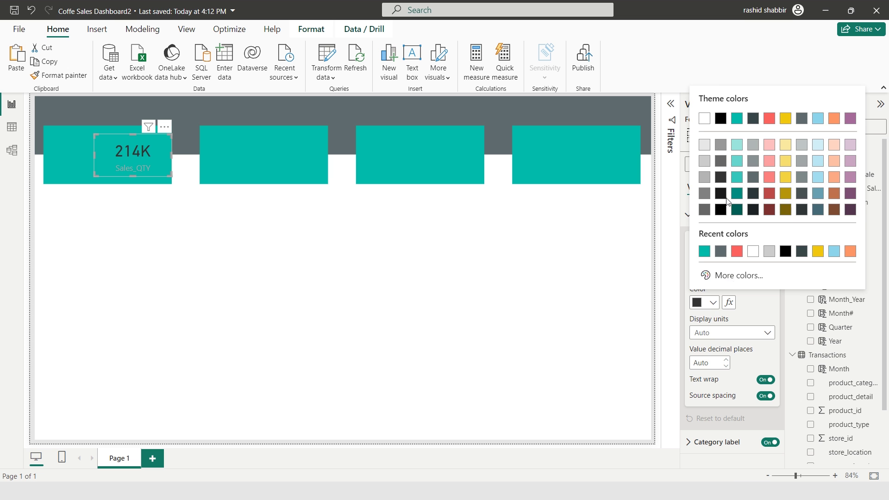
{"action": "left_click", "coordinate": [704, 119]}
{"action": "left_click", "coordinate": [696, 272]}
{"action": "left_click", "coordinate": [691, 216]}
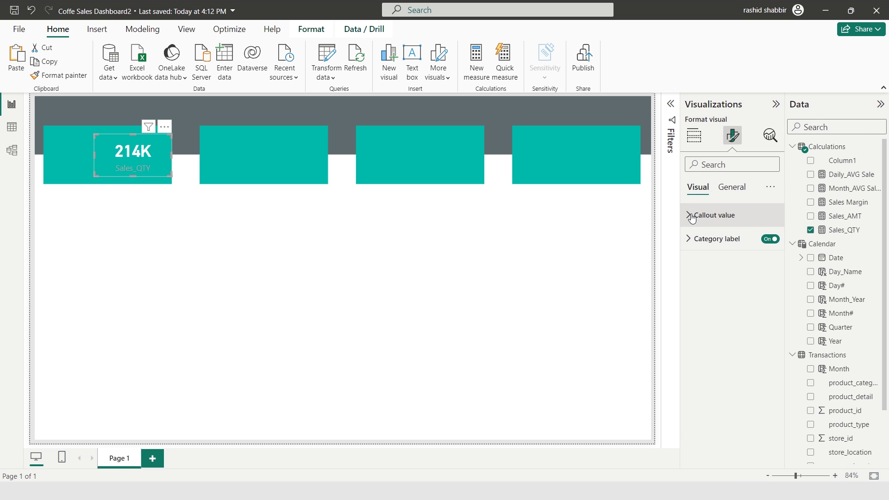
Format the Sales_QTY card's category label in bold white.
{"action": "left_click", "coordinate": [720, 247]}
{"action": "left_click", "coordinate": [704, 326]}
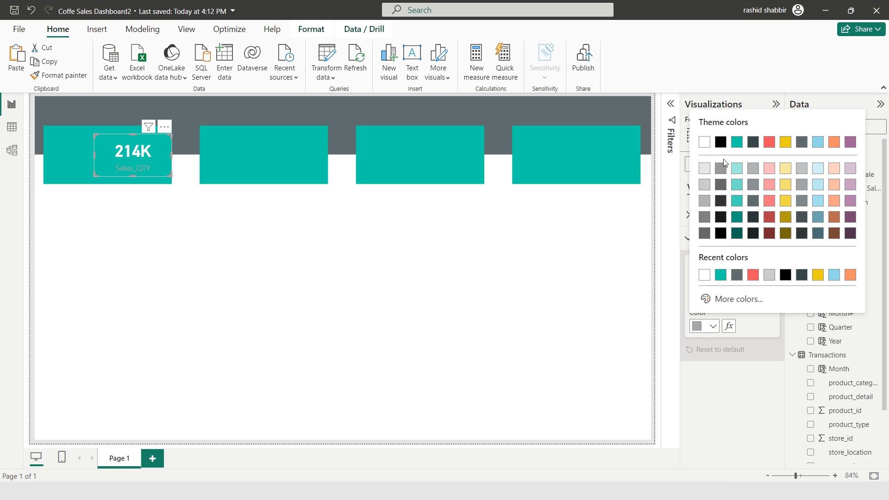
{"action": "left_click", "coordinate": [704, 142]}
{"action": "left_click", "coordinate": [695, 292]}
{"action": "left_click", "coordinate": [690, 239]}
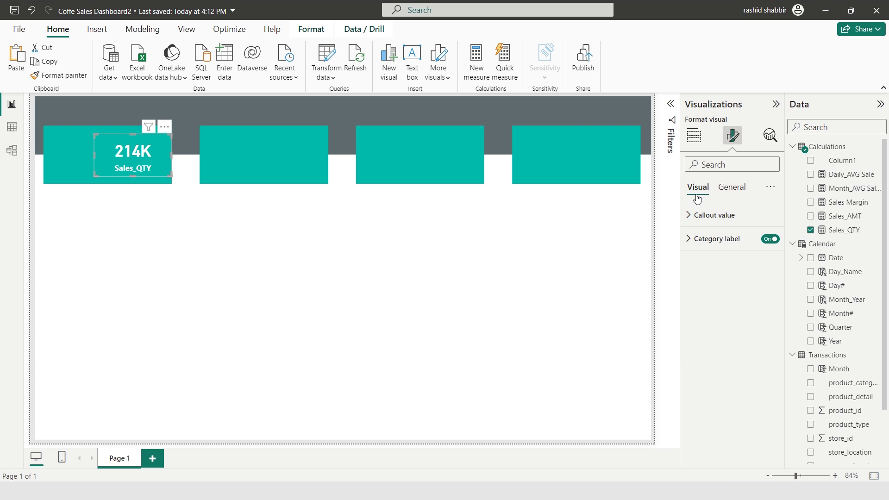
Set the Sales_QTY card's callout value to 0 decimal places with display units in Thousands.
{"action": "left_click", "coordinate": [703, 222]}
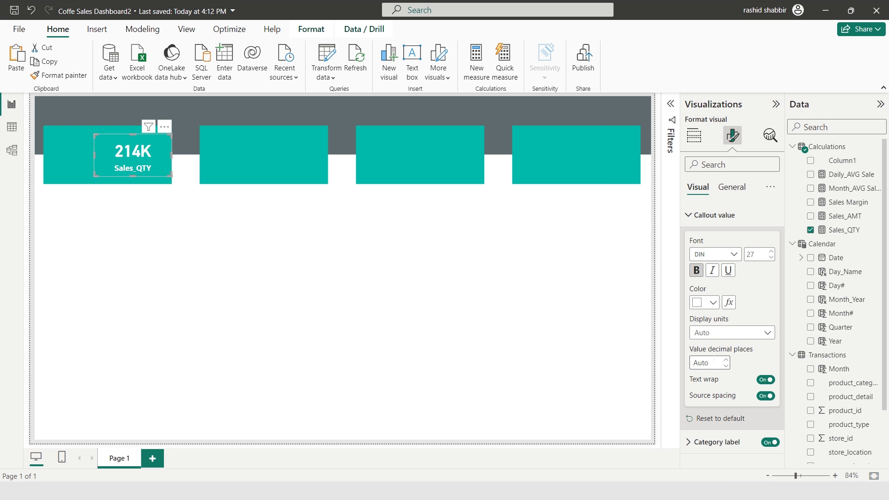
{"action": "left_click", "coordinate": [704, 362]}
{"action": "type", "text": "0"}
{"action": "left_click", "coordinate": [719, 333]}
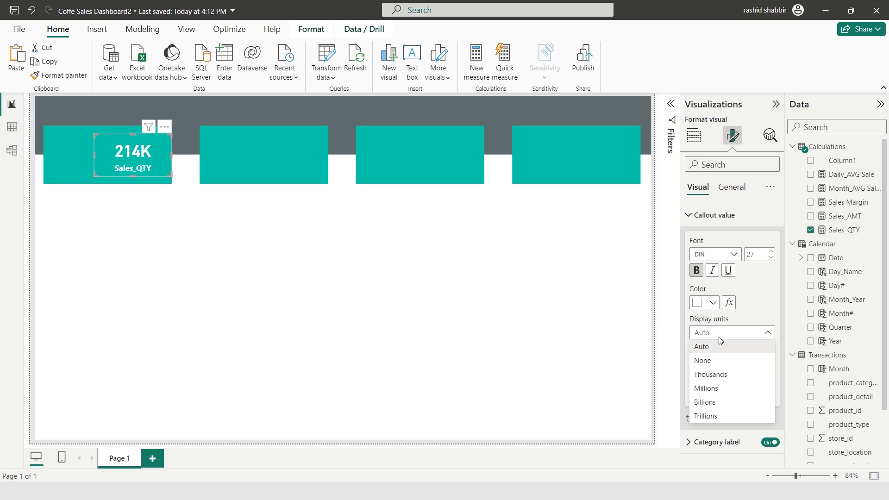
{"action": "left_click", "coordinate": [709, 375]}
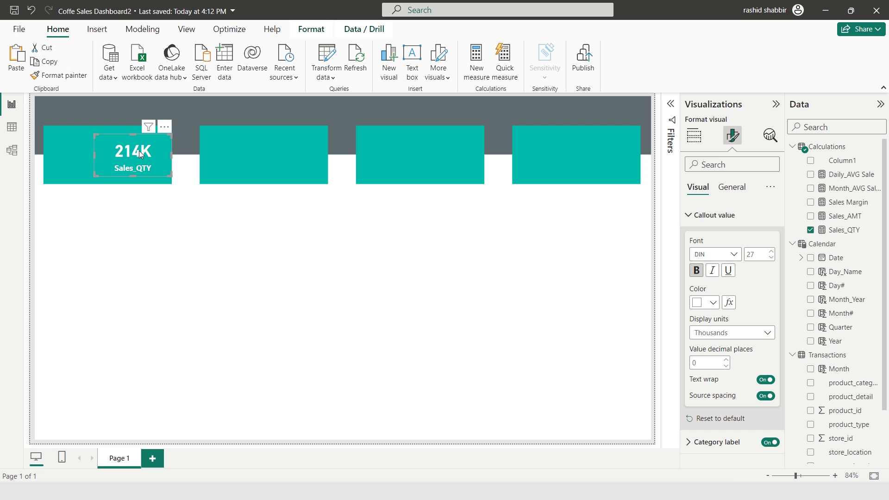
Copy the Sales_QTY card onto the other three teal rectangles and replace the second card's measure with Sales_AMT.
{"action": "left_click_drag", "start_coordinate": [139, 156], "coordinate": [285, 154]}
{"action": "left_click_drag", "start_coordinate": [286, 154], "coordinate": [606, 169]}
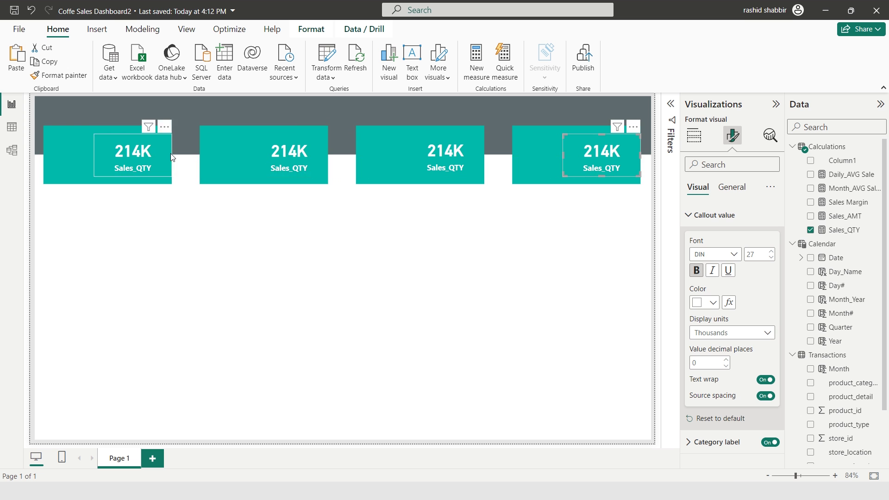
{"action": "left_click", "coordinate": [287, 155]}
{"action": "left_click", "coordinate": [694, 135]}
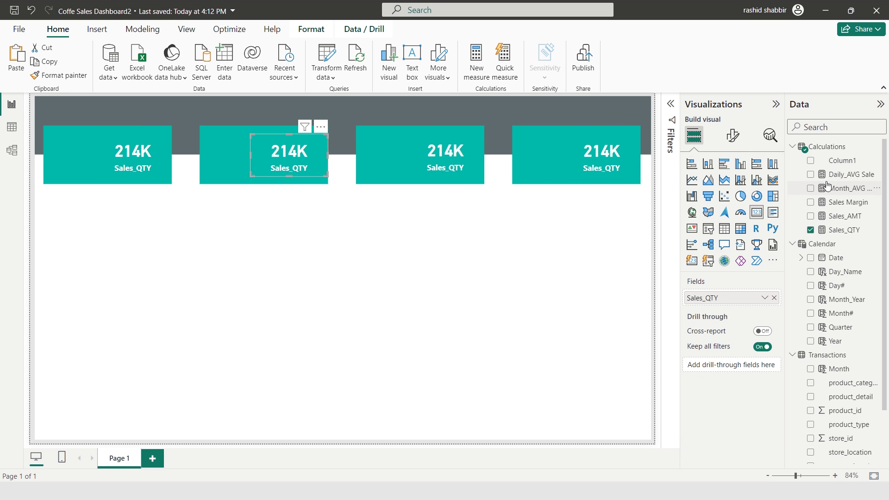
{"action": "left_click", "coordinate": [792, 244]}
{"action": "left_click", "coordinate": [793, 258]}
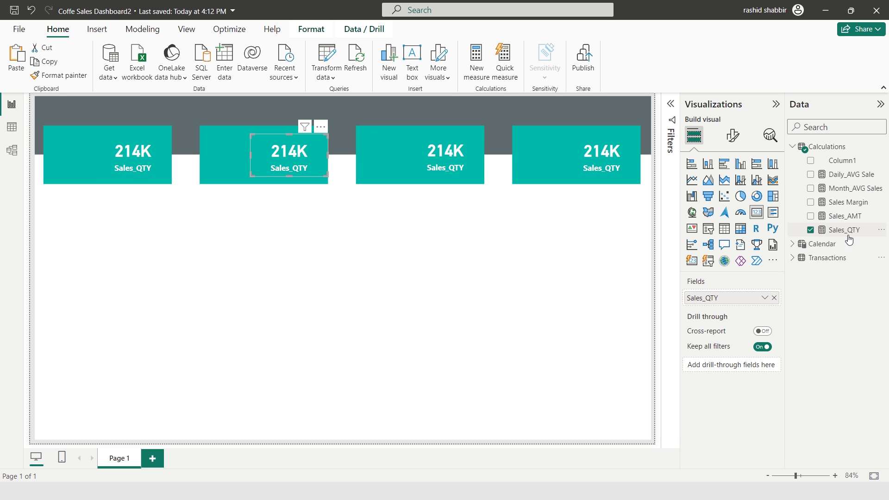
{"action": "left_click", "coordinate": [810, 230]}
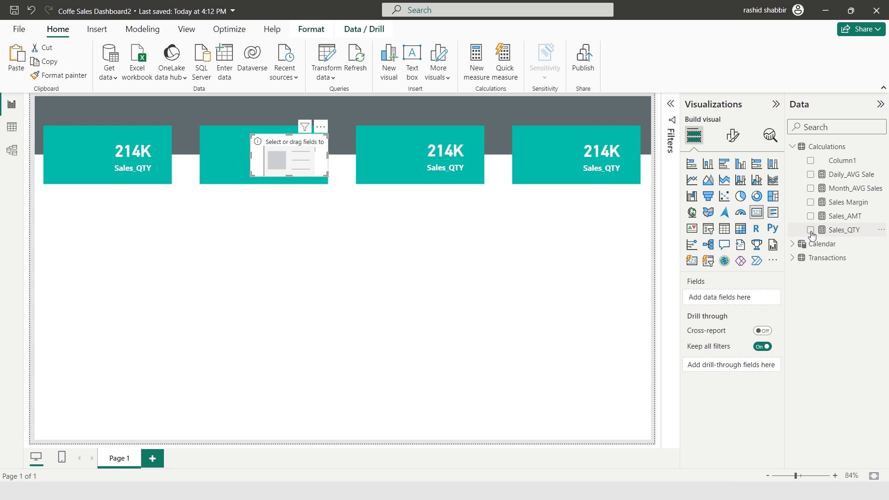
{"action": "left_click", "coordinate": [810, 216]}
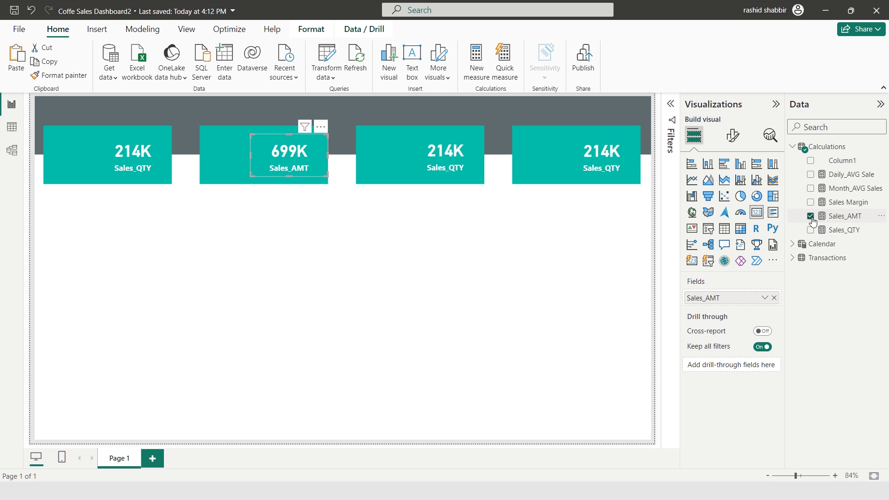
Replace the third card's Sales_QTY measure with Month_AVG Sales.
{"action": "left_click", "coordinate": [456, 165]}
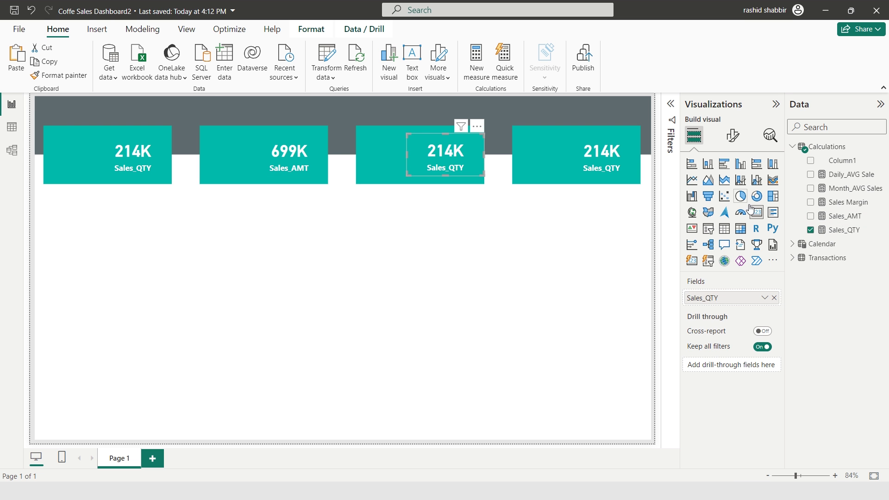
{"action": "left_click", "coordinate": [810, 230]}
{"action": "left_click", "coordinate": [831, 221]}
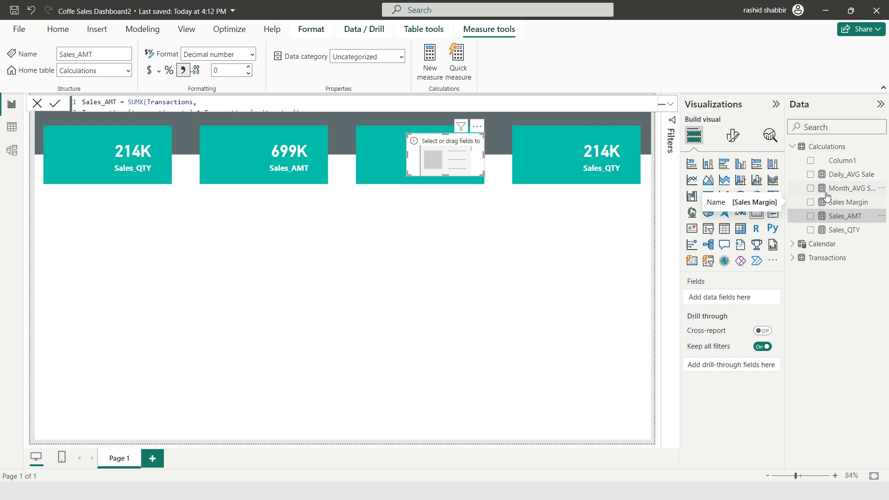
{"action": "left_click", "coordinate": [810, 188]}
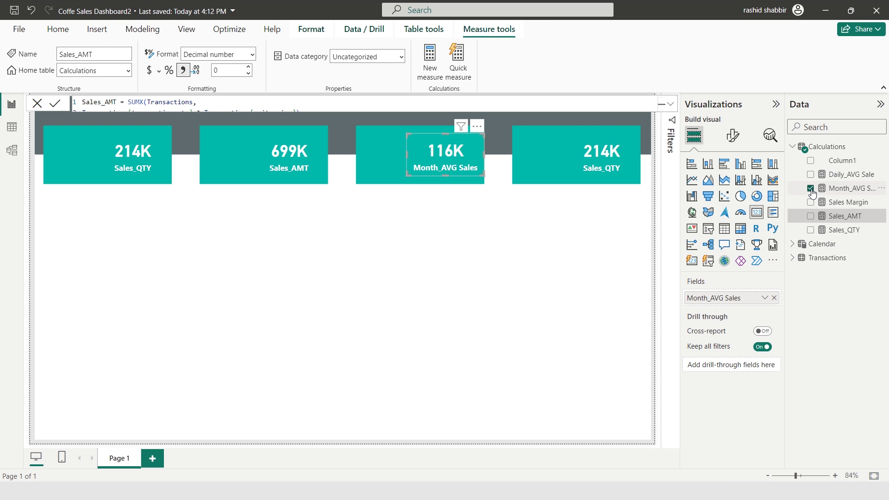
Replace the fourth card's Sales_QTY measure with Daily_AVG Sale.
{"action": "left_click", "coordinate": [604, 151]}
{"action": "left_click", "coordinate": [811, 230]}
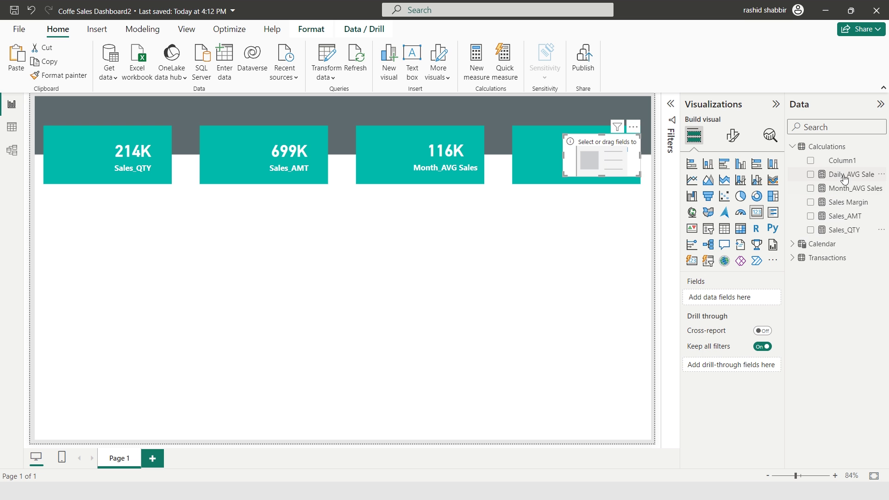
{"action": "left_click", "coordinate": [811, 176]}
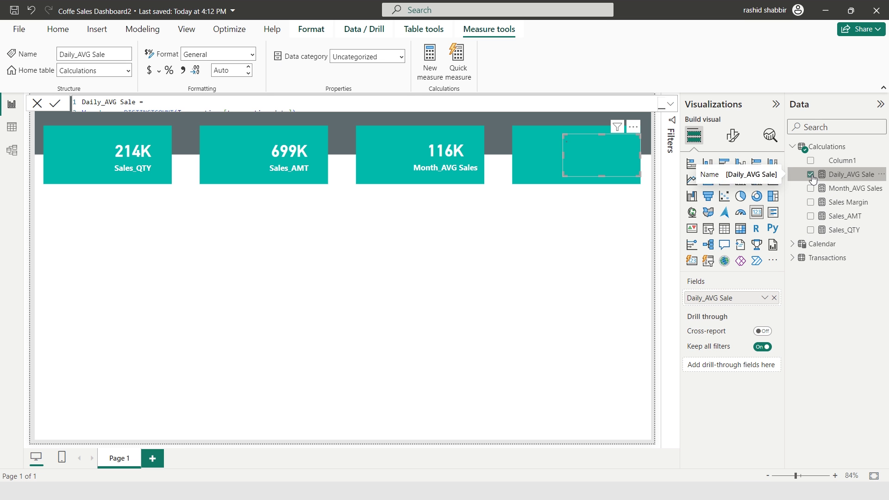
{"action": "left_click", "coordinate": [653, 211]}
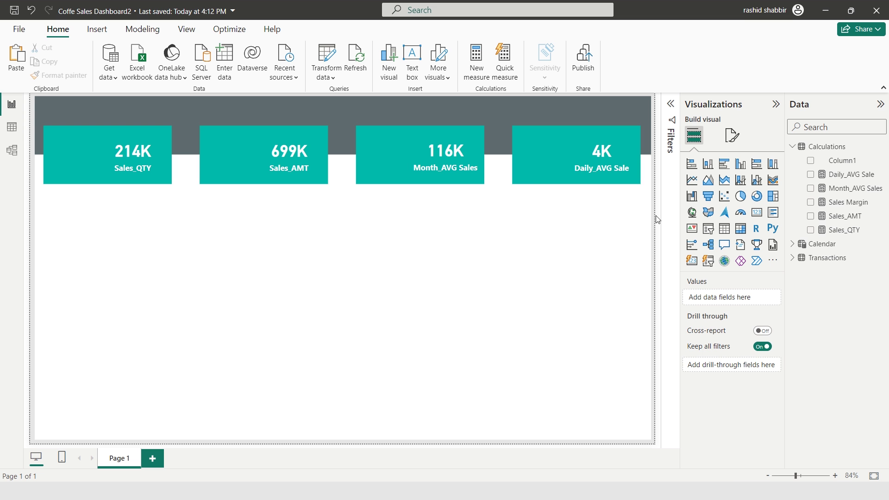
Add a text box in the header band reading "Coffee Sales Dashboard" in white, bold, 28-point Segoe UI Light.
{"action": "left_click", "coordinate": [97, 30]}
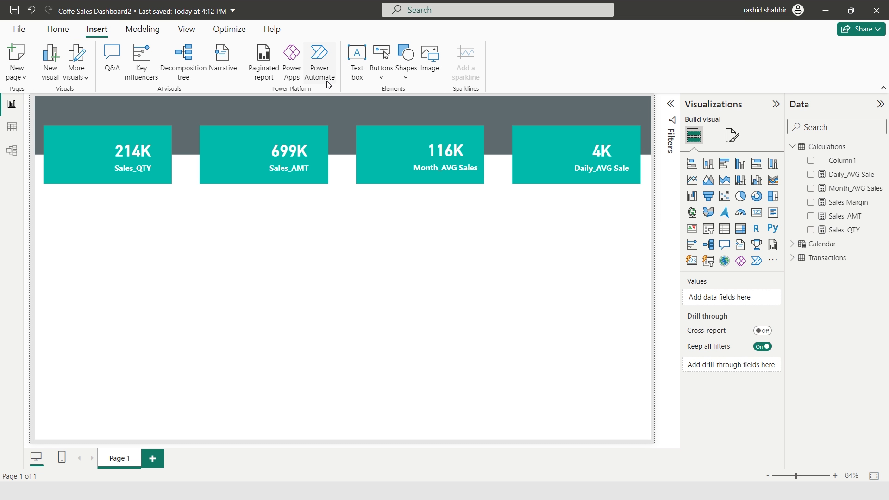
{"action": "left_click", "coordinate": [360, 70]}
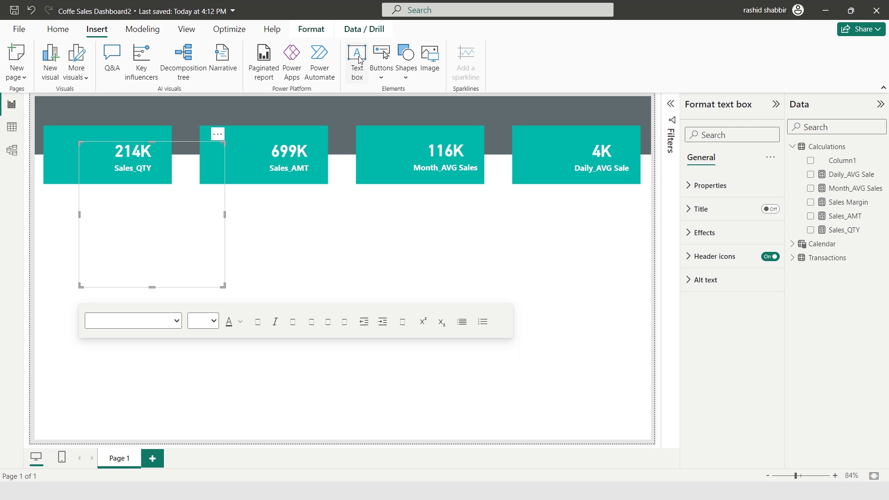
{"action": "left_click_drag", "start_coordinate": [225, 215], "coordinate": [324, 214]}
{"action": "left_click", "coordinate": [171, 263]}
{"action": "left_click_drag", "start_coordinate": [203, 142], "coordinate": [167, 116]}
{"action": "type", "text": "Coffee Sales Dashboard"}
{"action": "key", "text": "ctrl+a"}
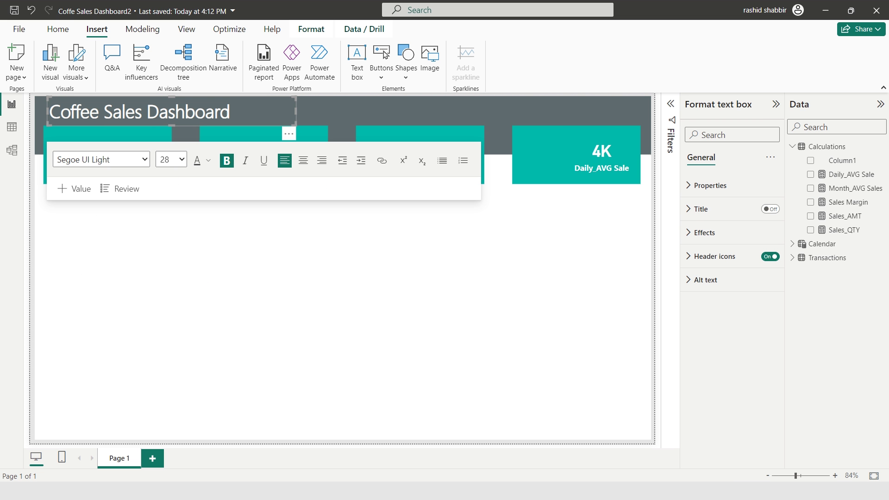
{"action": "key", "text": "ctrl+a"}
Narrow the title text box to fit its text and shift it slightly right within the header band.
{"action": "left_click_drag", "start_coordinate": [295, 111], "coordinate": [239, 110]}
{"action": "left_click_drag", "start_coordinate": [184, 124], "coordinate": [212, 124]}
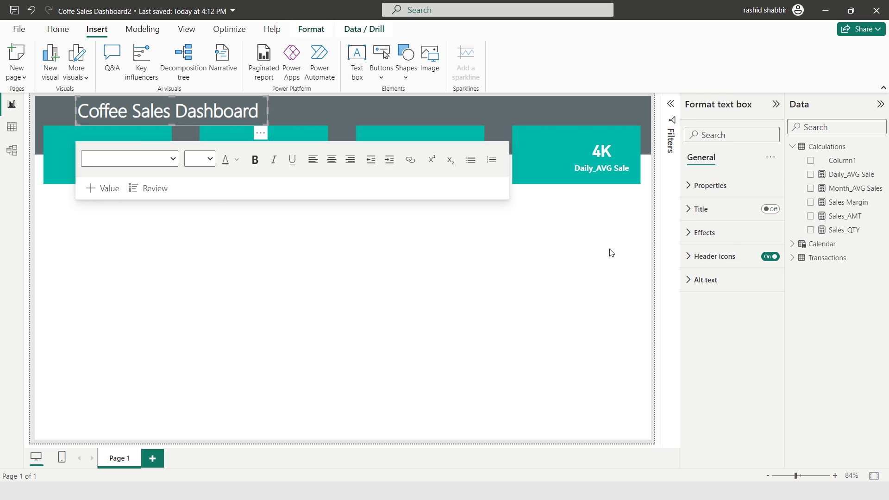
{"action": "left_click", "coordinate": [611, 253]}
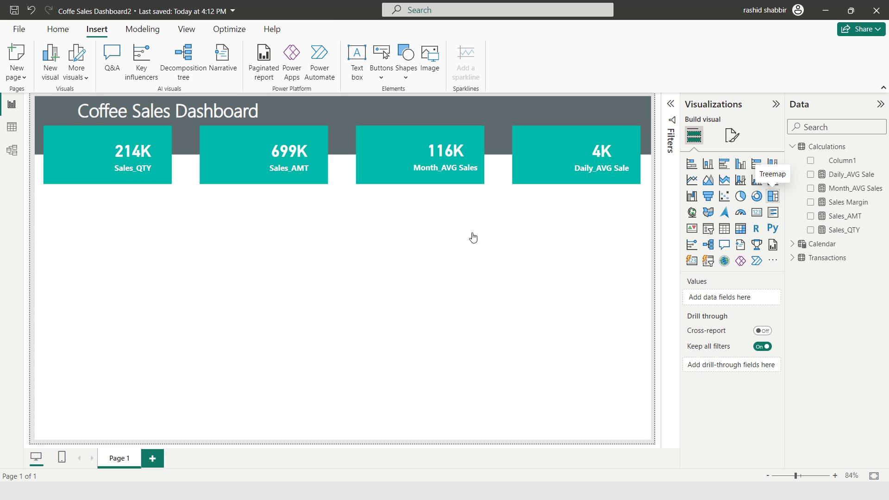
Place a treemap visual just beneath the first card and slightly reduce the height of the four teal rectangles.
{"action": "left_click_drag", "start_coordinate": [472, 237], "coordinate": [120, 302]}
{"action": "left_click", "coordinate": [167, 153]}
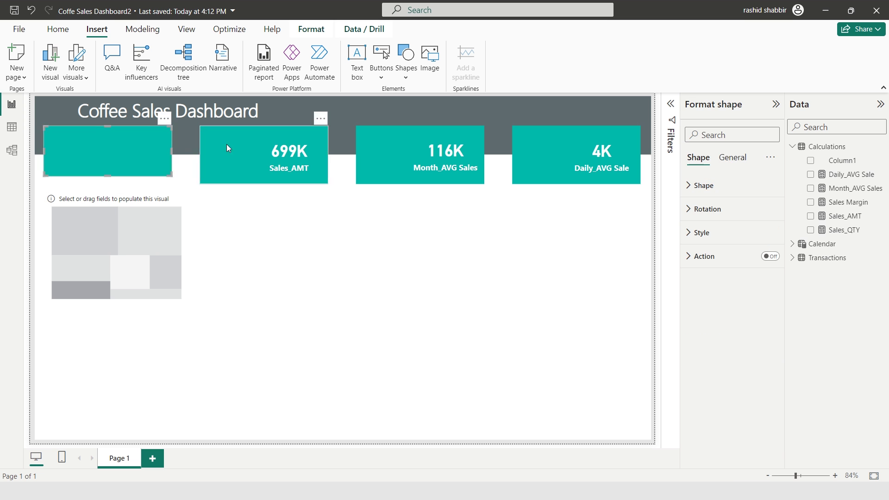
{"action": "left_click_drag", "start_coordinate": [149, 204], "coordinate": [148, 194]}
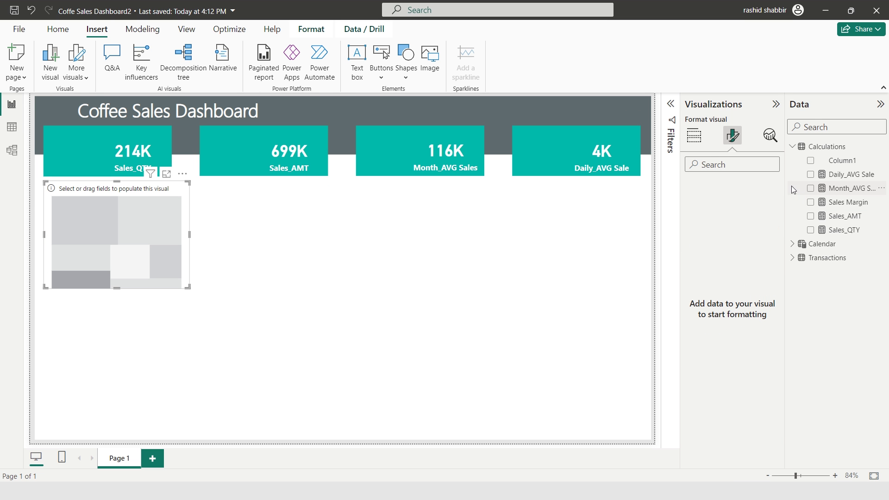
Populate the treemap with the Sales_AMT measure broken down by store_location from the Transactions table.
{"action": "left_click", "coordinate": [809, 216]}
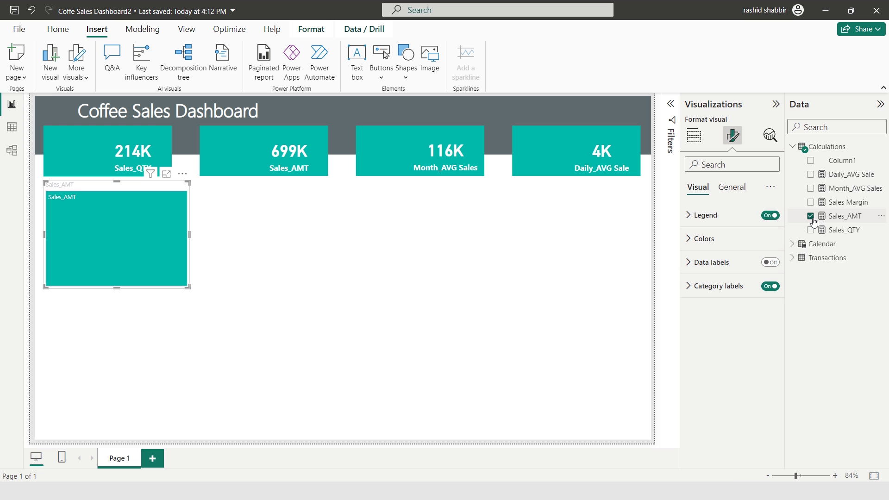
{"action": "left_click", "coordinate": [794, 147]}
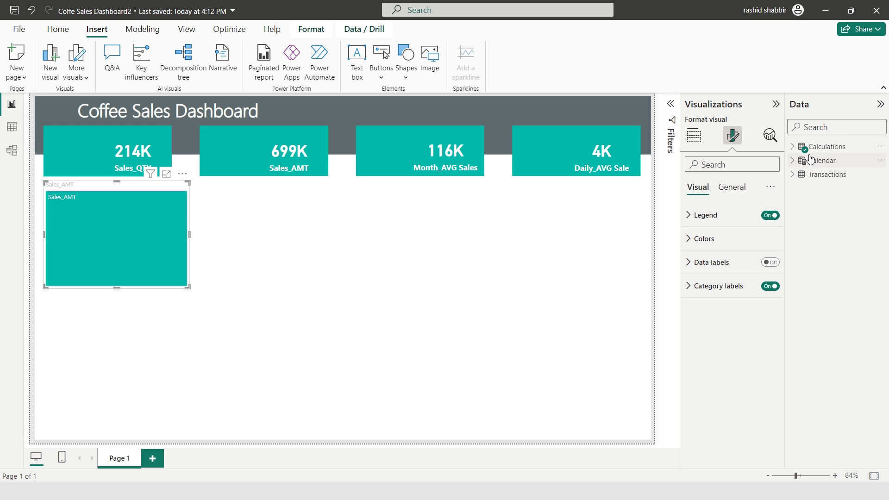
{"action": "left_click", "coordinate": [792, 176]}
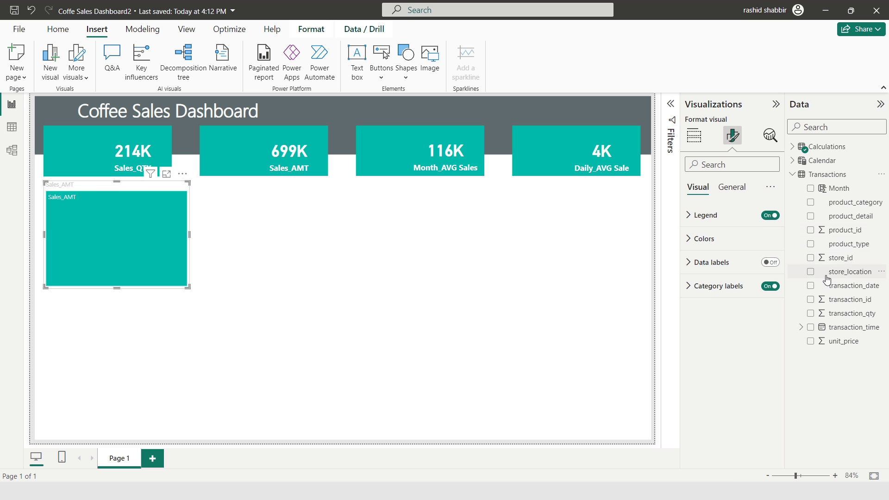
{"action": "left_click", "coordinate": [810, 272]}
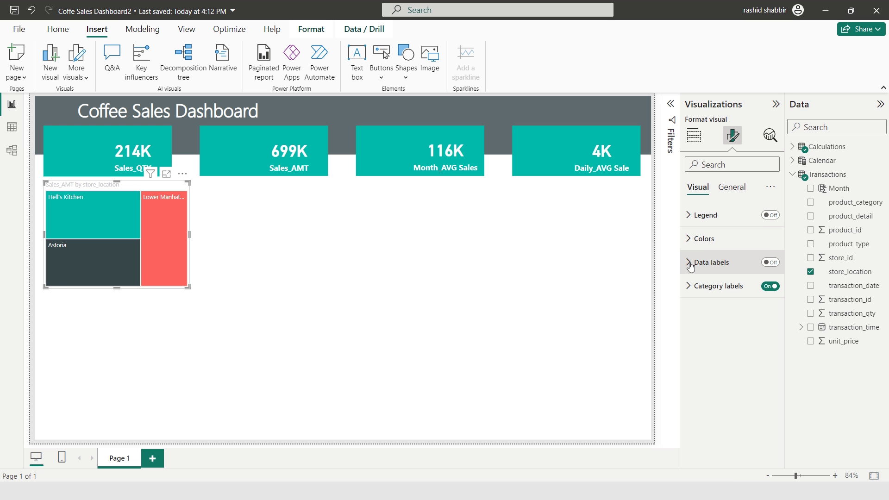
Turn on the treemap's data labels with display units in Thousands and 0 decimal places.
{"action": "left_click", "coordinate": [770, 262]}
{"action": "left_click", "coordinate": [712, 263]}
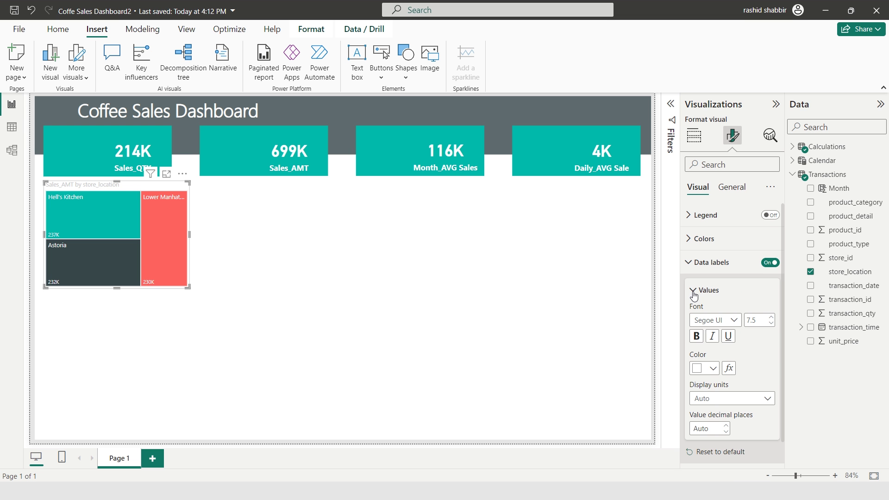
{"action": "left_click", "coordinate": [755, 398]}
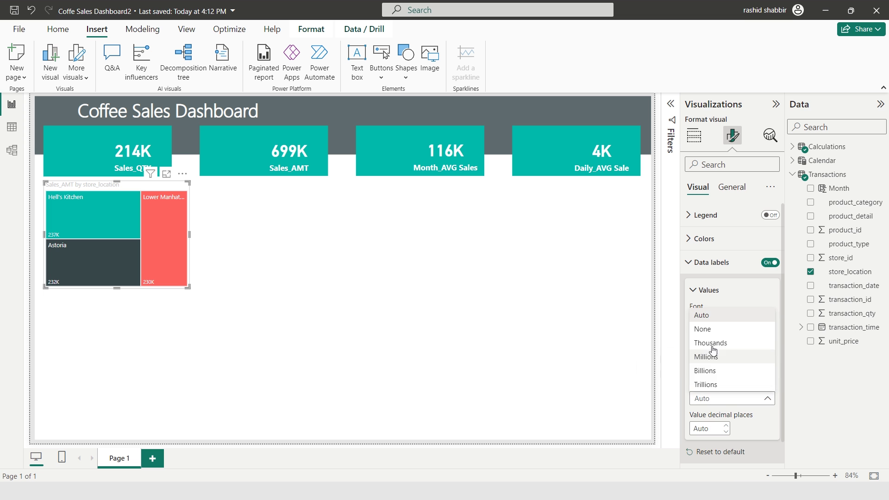
{"action": "left_click", "coordinate": [711, 346]}
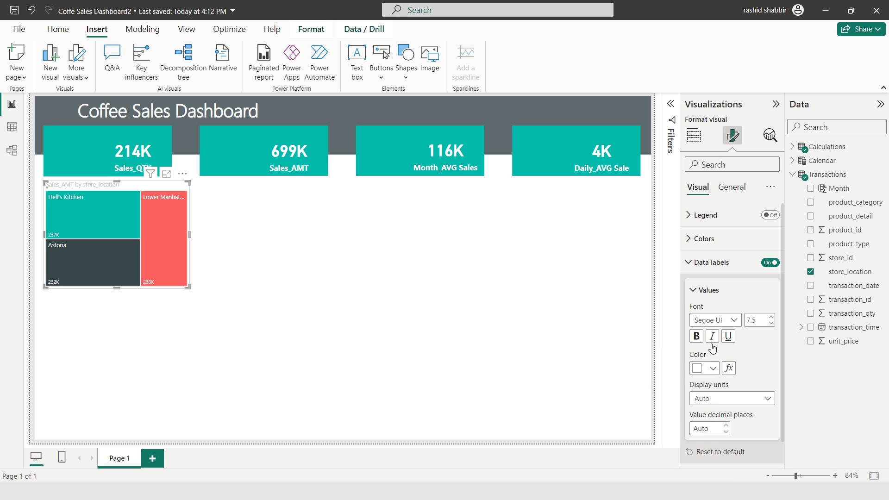
{"action": "left_click", "coordinate": [714, 429]}
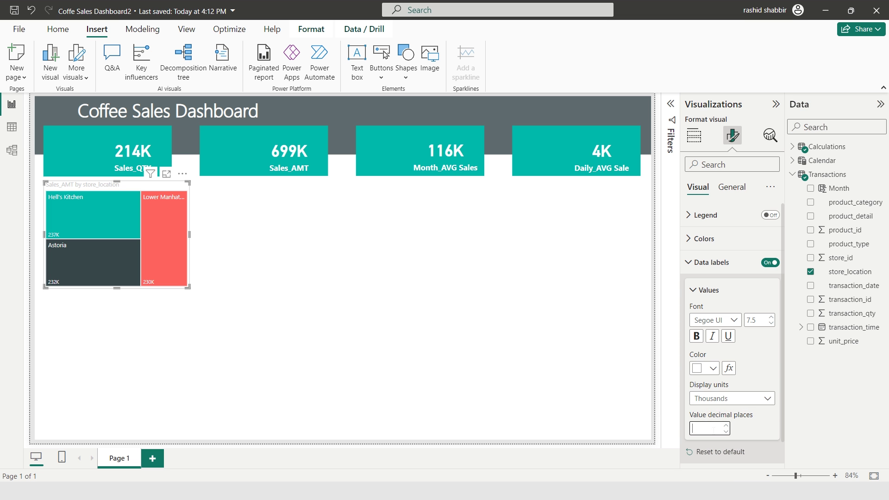
{"action": "type", "text": "0"}
{"action": "left_click", "coordinate": [706, 290]}
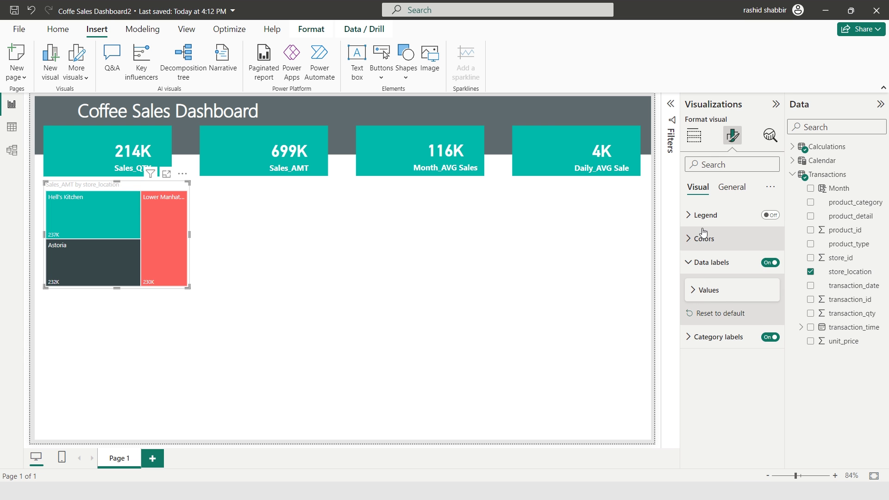
Give the treemap's title a black background, white text and centered alignment.
{"action": "left_click", "coordinate": [732, 187]}
{"action": "left_click", "coordinate": [694, 239]}
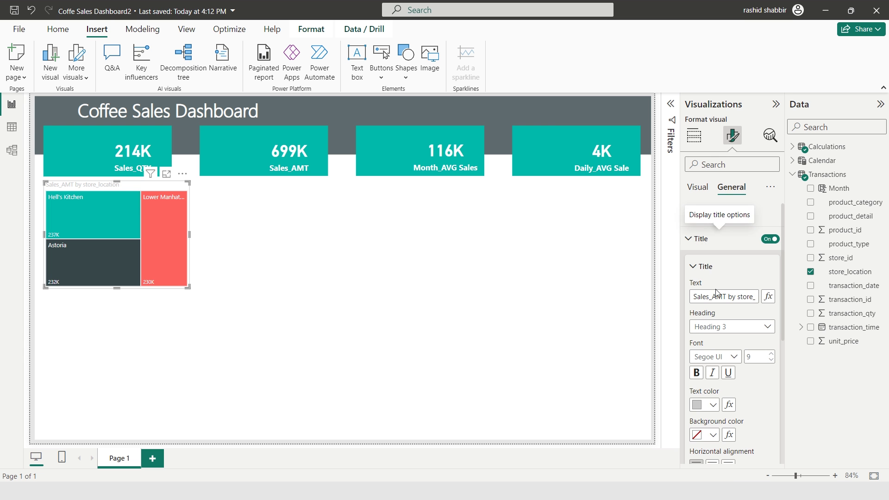
{"action": "scroll", "coordinate": [704, 278], "scroll_direction": "down", "scroll_amount": 3}
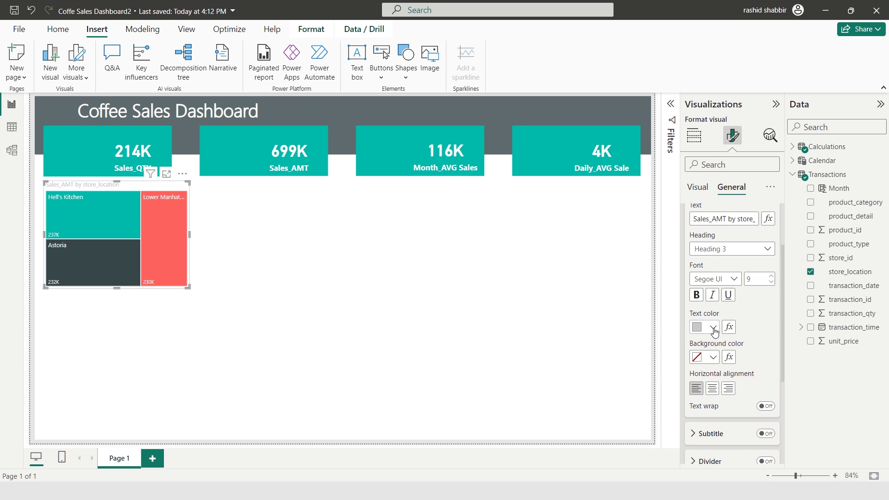
{"action": "left_click", "coordinate": [713, 357]}
{"action": "left_click", "coordinate": [719, 142]}
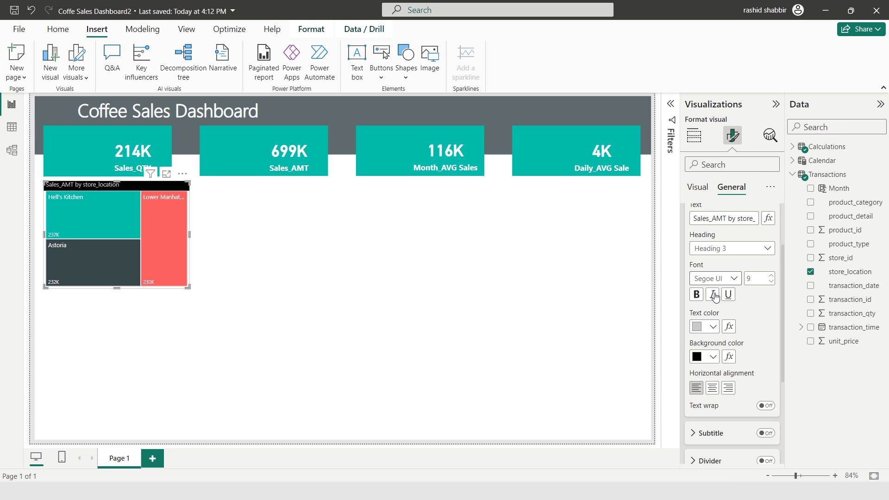
{"action": "left_click", "coordinate": [713, 326]}
{"action": "left_click", "coordinate": [704, 140]}
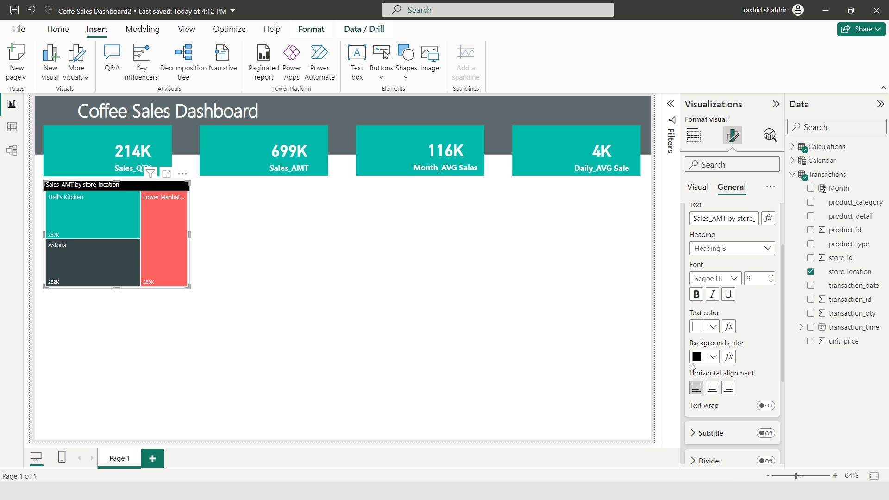
{"action": "left_click", "coordinate": [712, 388]}
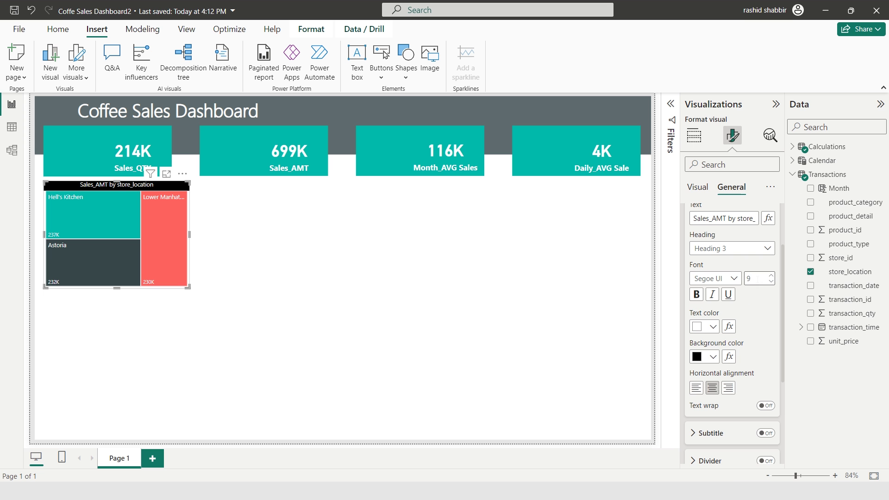
Set the treemap title's font size to 12 and make it bold.
{"action": "double_click", "coordinate": [748, 278]}
{"action": "type", "text": "12"}
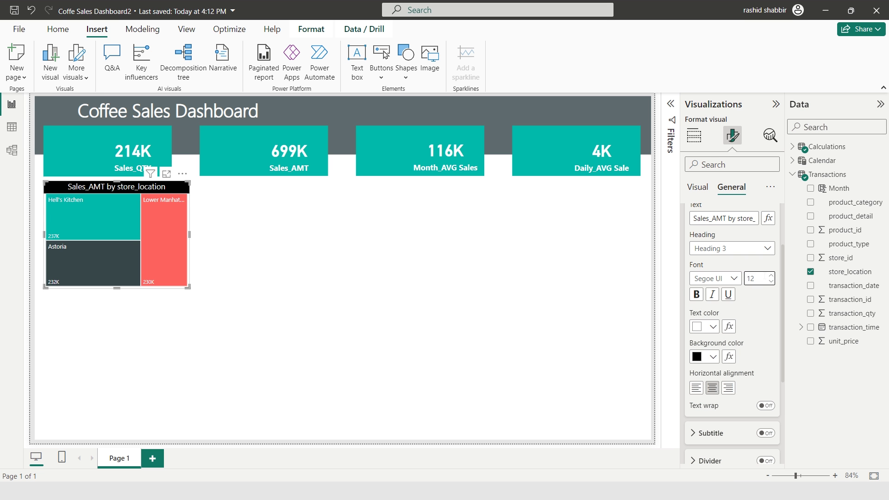
{"action": "left_click", "coordinate": [698, 296]}
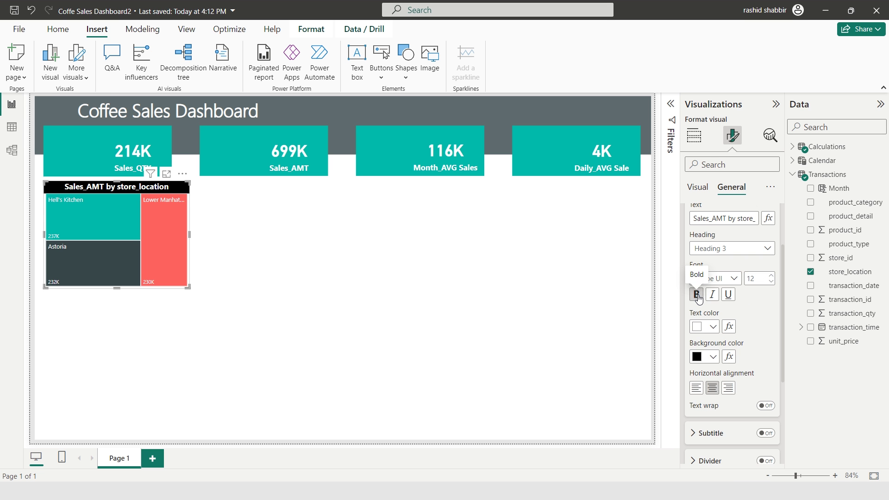
{"action": "left_click", "coordinate": [726, 198]}
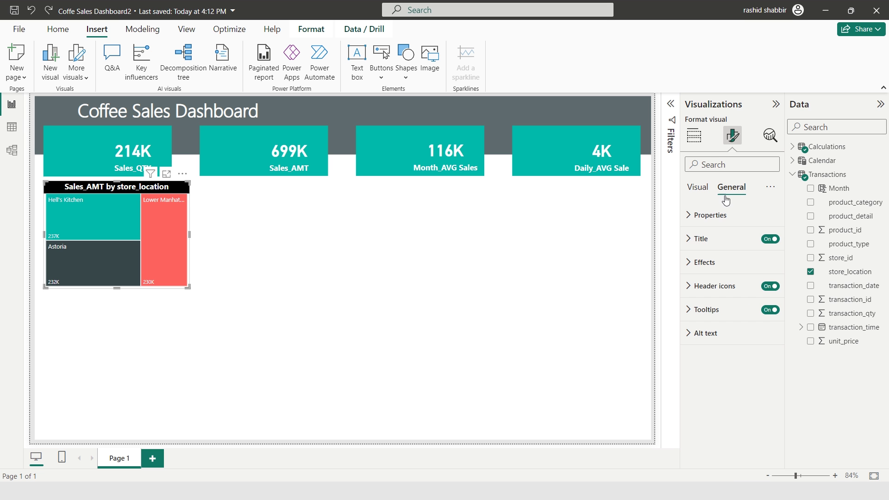
Turn on the treemap's background effect with a light gray color and adjust its transparency.
{"action": "left_click", "coordinate": [690, 263]}
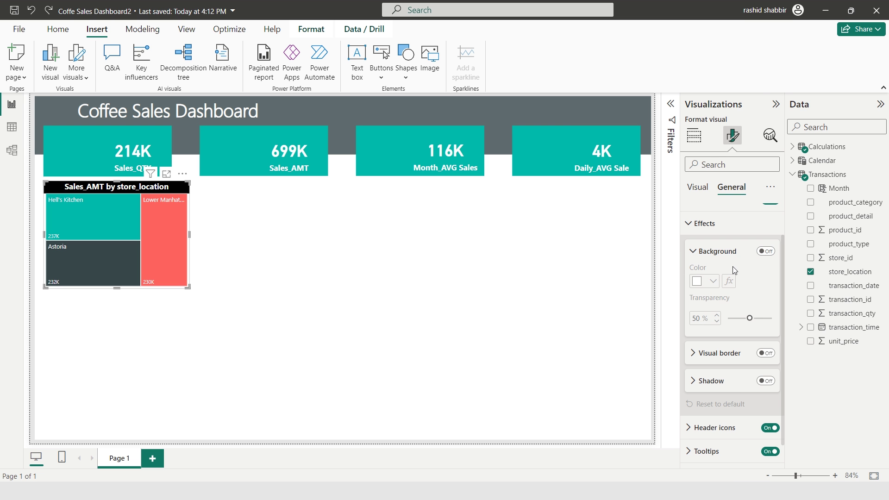
{"action": "left_click", "coordinate": [769, 255]}
{"action": "left_click", "coordinate": [713, 281]}
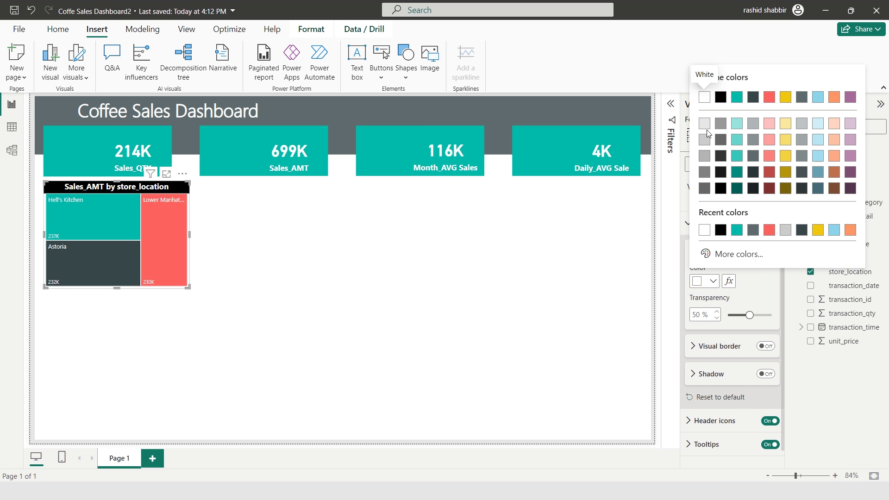
{"action": "left_click", "coordinate": [706, 139]}
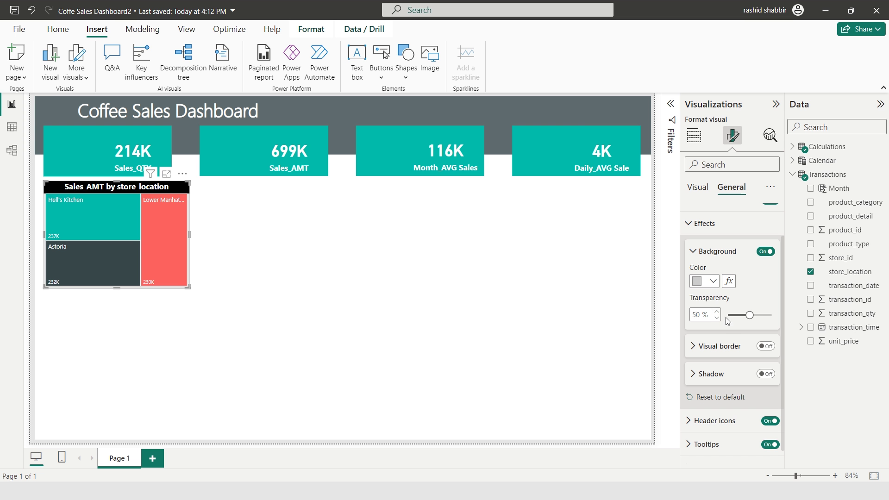
{"action": "double_click", "coordinate": [696, 315]}
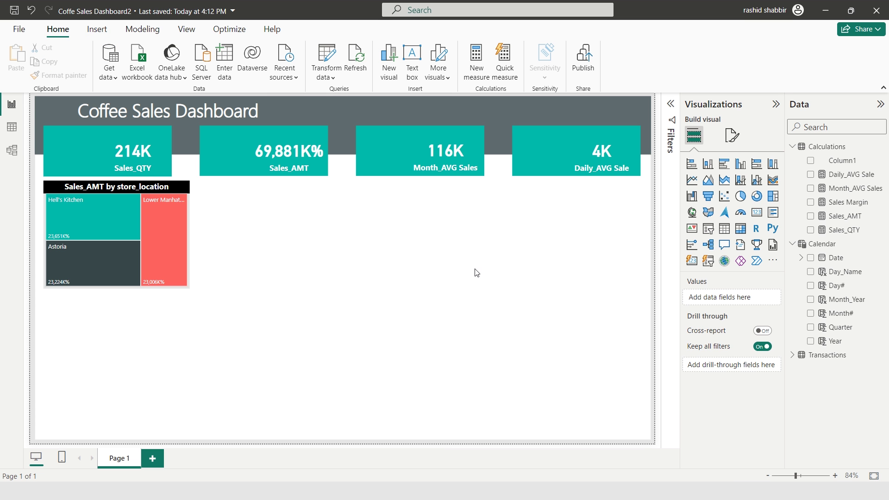
Add a wide line and clustered column chart beside the treemap, with Month# on the X-axis, Sales_AMT as columns and Sales Margin as the line.
{"action": "left_click", "coordinate": [757, 180]}
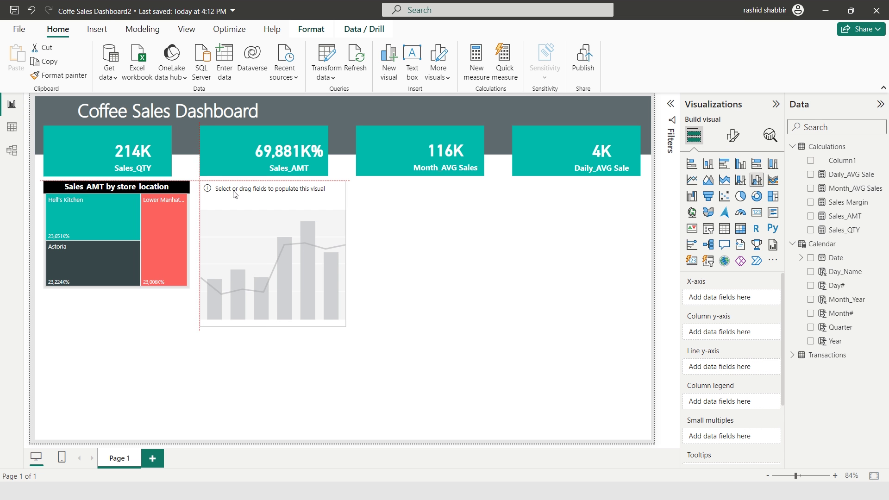
{"action": "left_click_drag", "start_coordinate": [337, 235], "coordinate": [427, 235]}
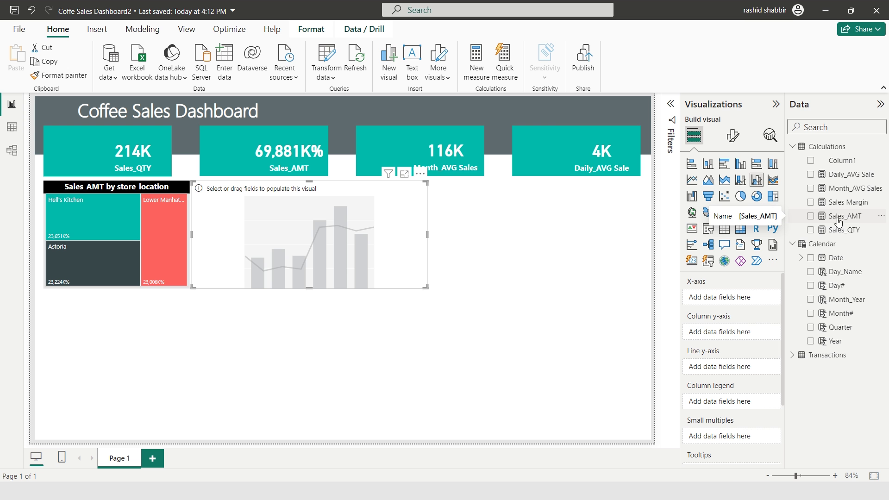
{"action": "left_click_drag", "start_coordinate": [839, 223], "coordinate": [704, 332]}
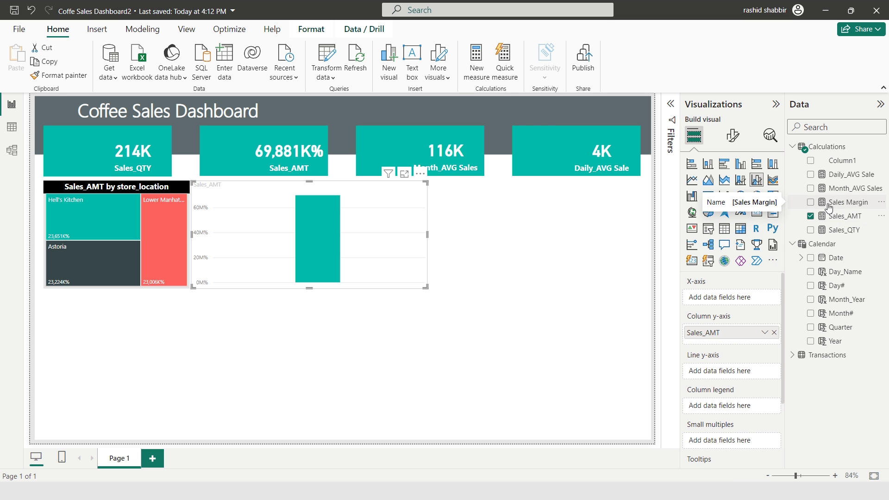
{"action": "left_click_drag", "start_coordinate": [849, 207], "coordinate": [740, 376]}
{"action": "left_click", "coordinate": [817, 147]}
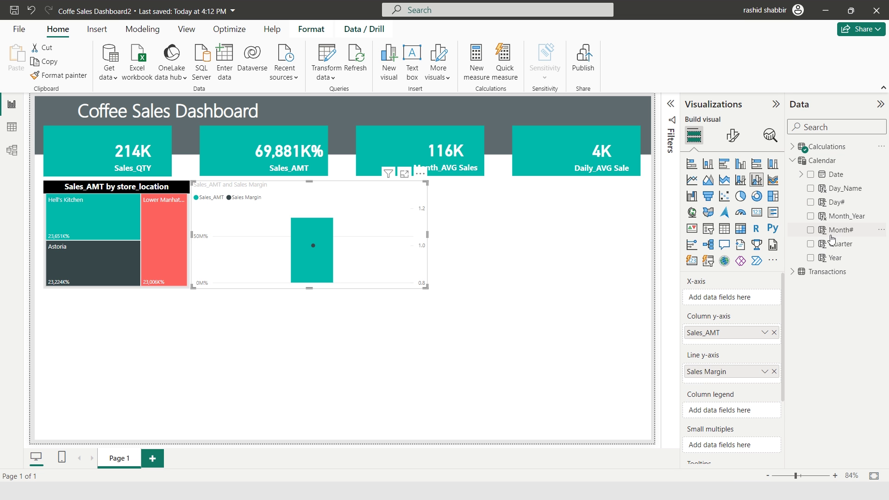
{"action": "left_click_drag", "start_coordinate": [843, 232], "coordinate": [731, 298]}
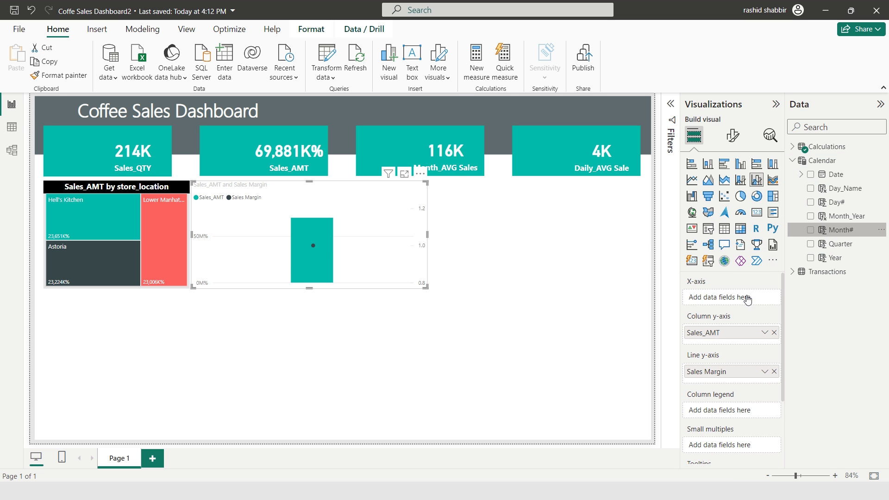
Turn on the combo chart's data labels and show the Sales_AMT series values in bold with display units in Thousands.
{"action": "left_click", "coordinate": [732, 135]}
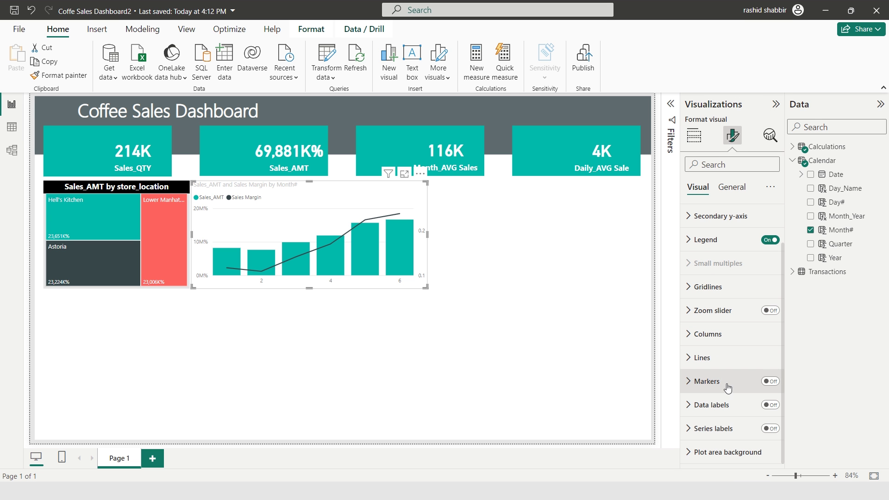
{"action": "left_click", "coordinate": [771, 405]}
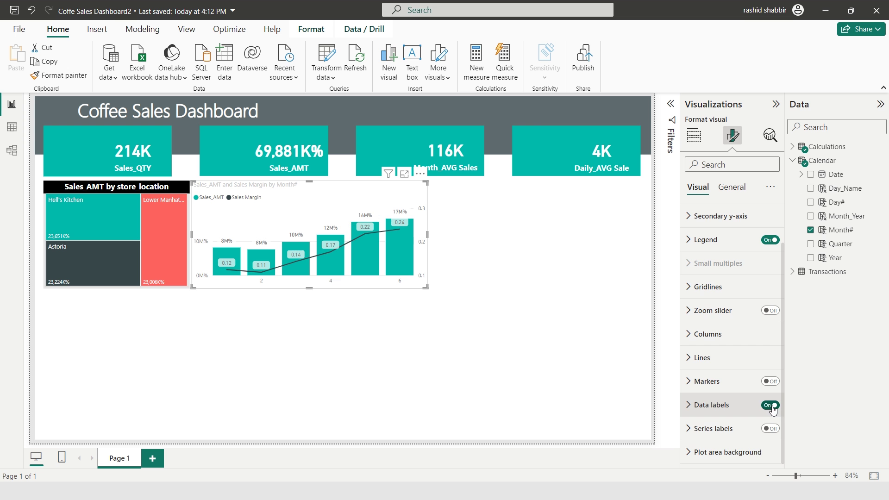
{"action": "left_click", "coordinate": [697, 406]}
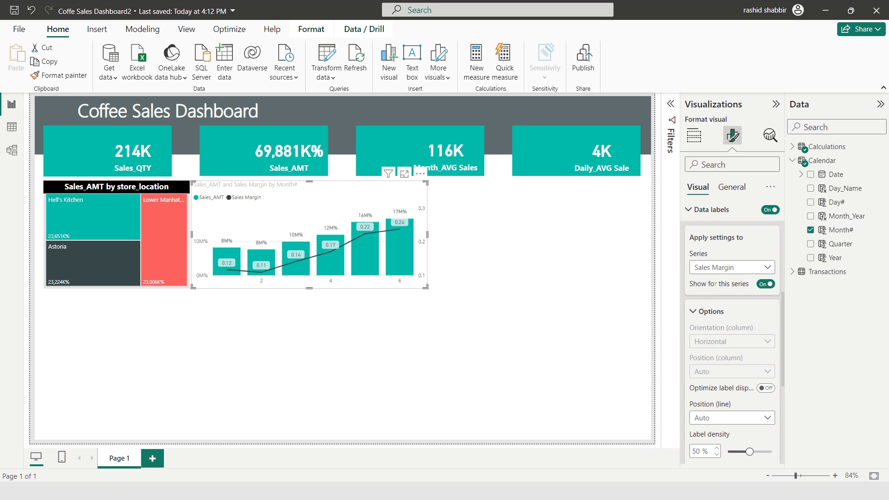
{"action": "left_click", "coordinate": [714, 267]}
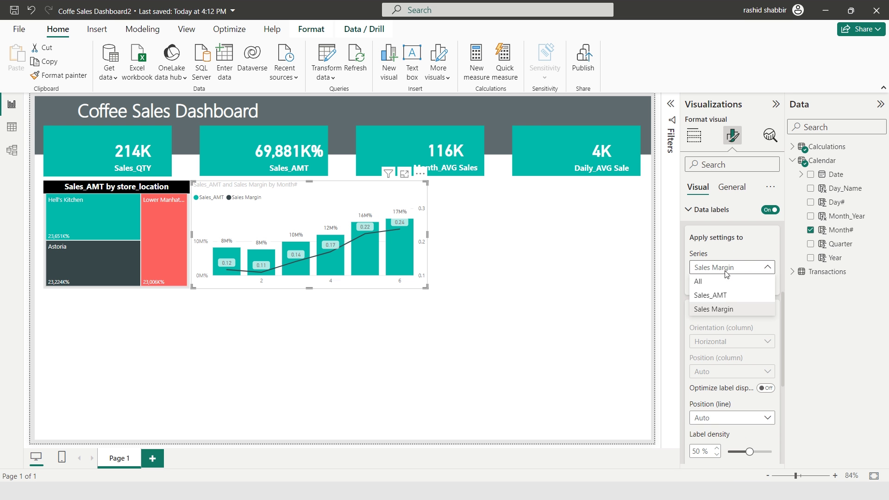
{"action": "left_click", "coordinate": [713, 295]}
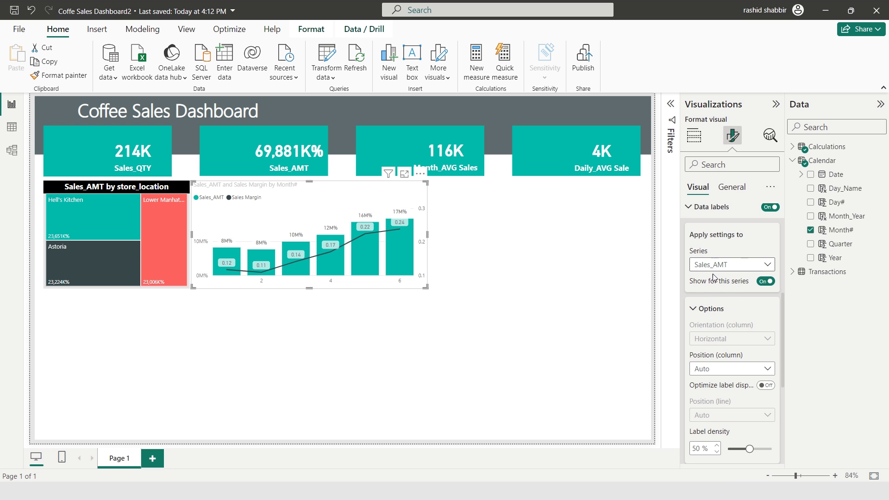
{"action": "scroll", "coordinate": [704, 306], "scroll_direction": "down", "scroll_amount": 5}
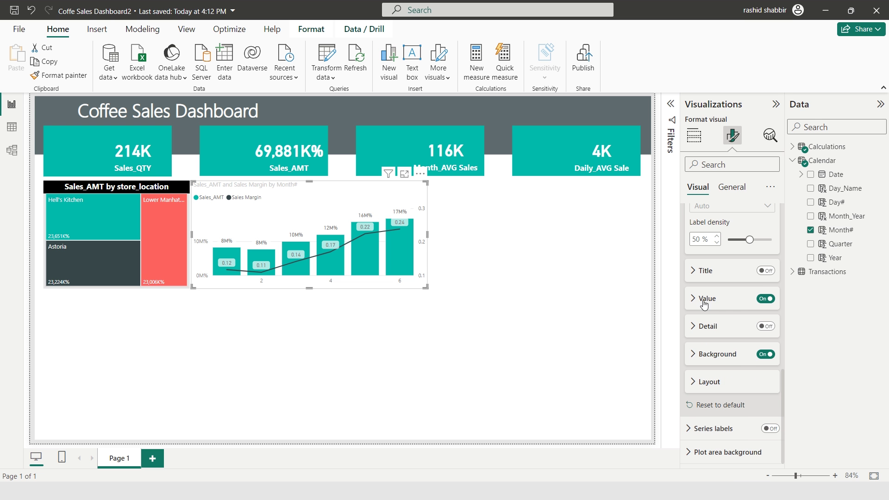
{"action": "left_click", "coordinate": [692, 302]}
{"action": "scroll", "coordinate": [723, 333], "scroll_direction": "down", "scroll_amount": 3}
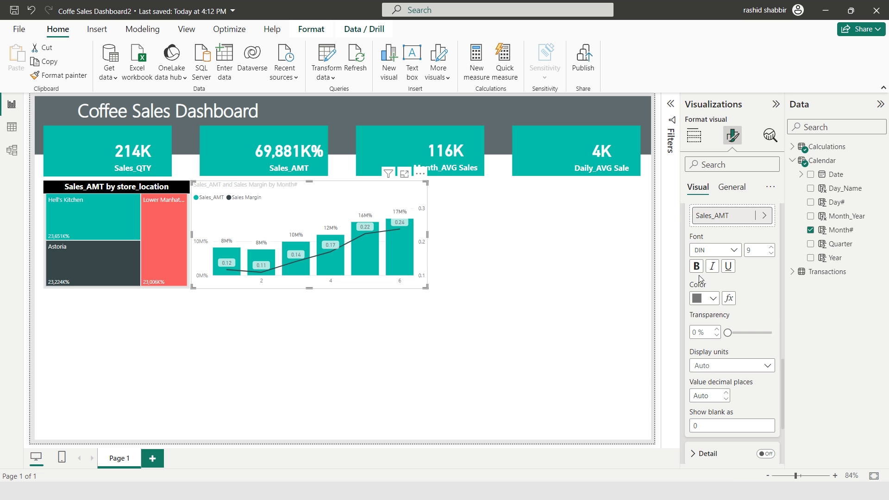
{"action": "left_click", "coordinate": [696, 267]}
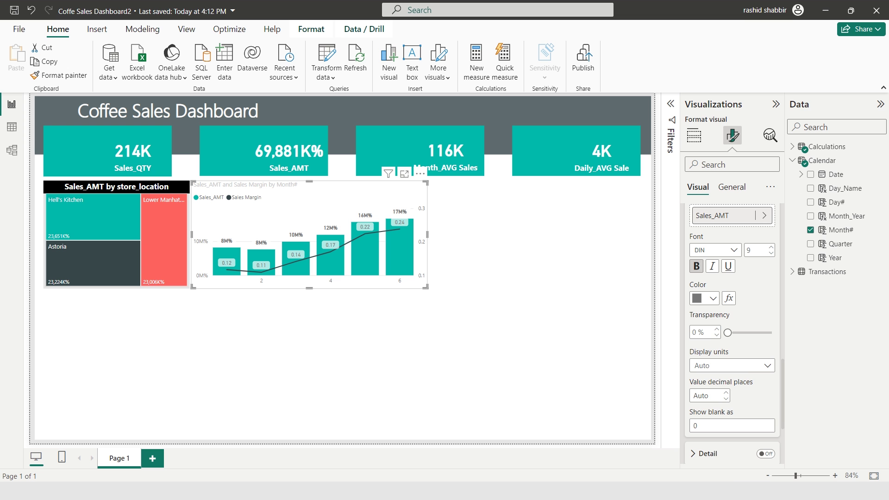
{"action": "left_click", "coordinate": [730, 366]}
{"action": "left_click", "coordinate": [713, 408]}
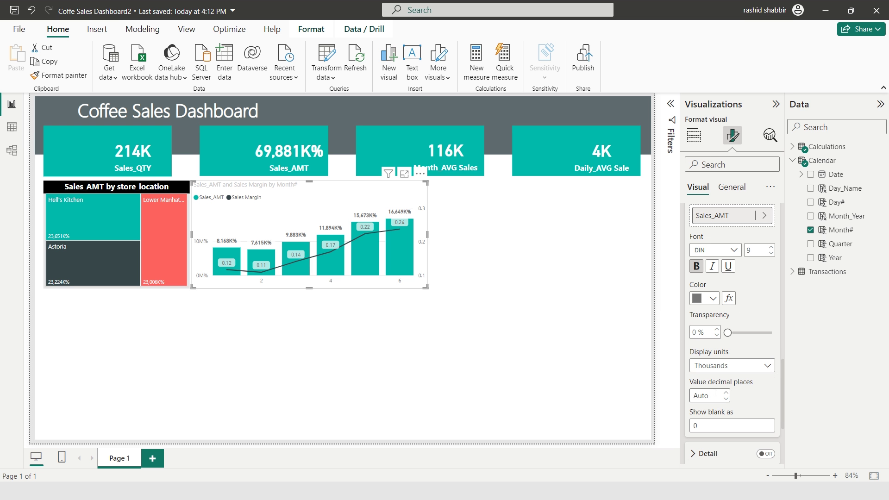
Set the Sales_AMT data labels to 0 decimal places and format the Sales_AMT measure as a decimal number with thousands separators and 0 decimals.
{"action": "left_click", "coordinate": [704, 396]}
{"action": "type", "text": "0"}
{"action": "left_click", "coordinate": [792, 148]}
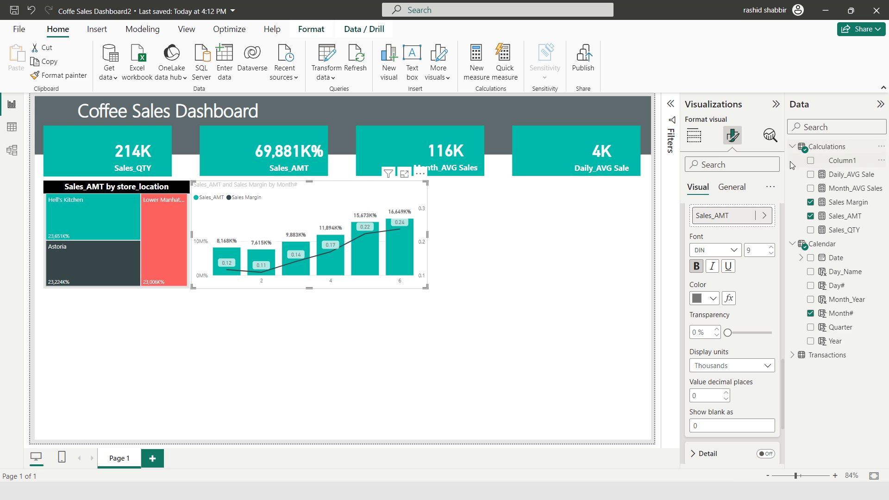
{"action": "left_click", "coordinate": [840, 218]}
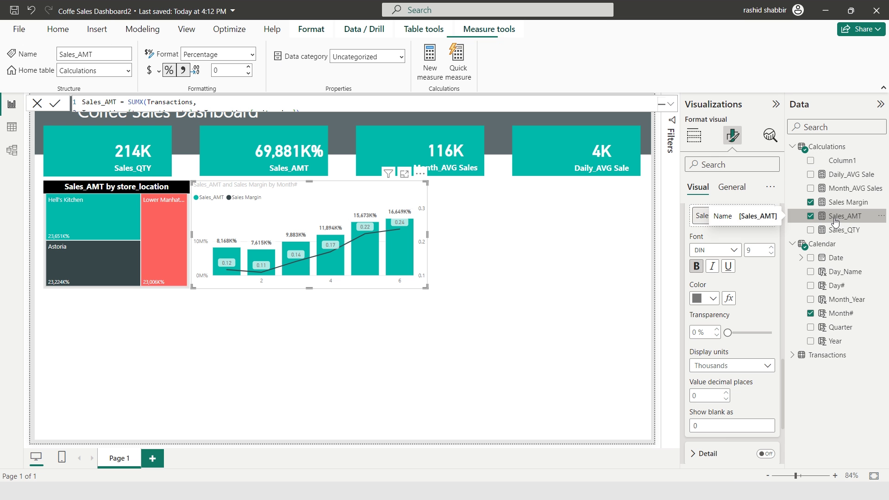
{"action": "key", "text": "ctrl+z"}
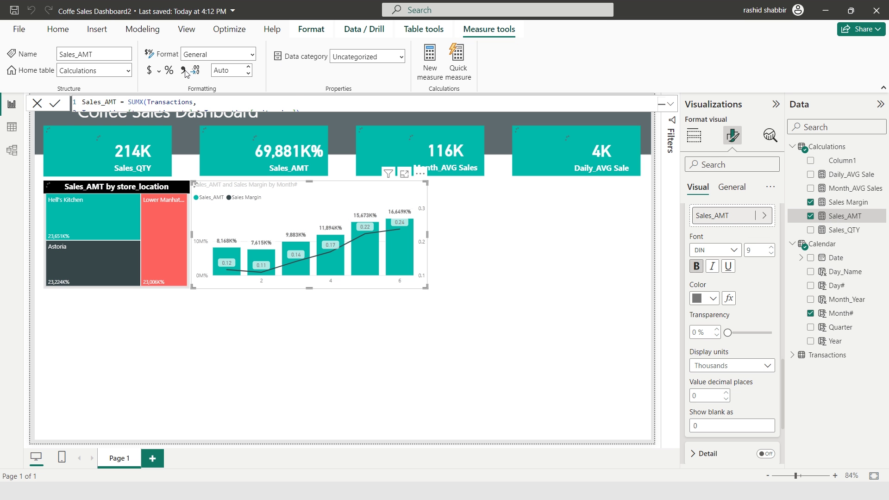
{"action": "left_click", "coordinate": [184, 73]}
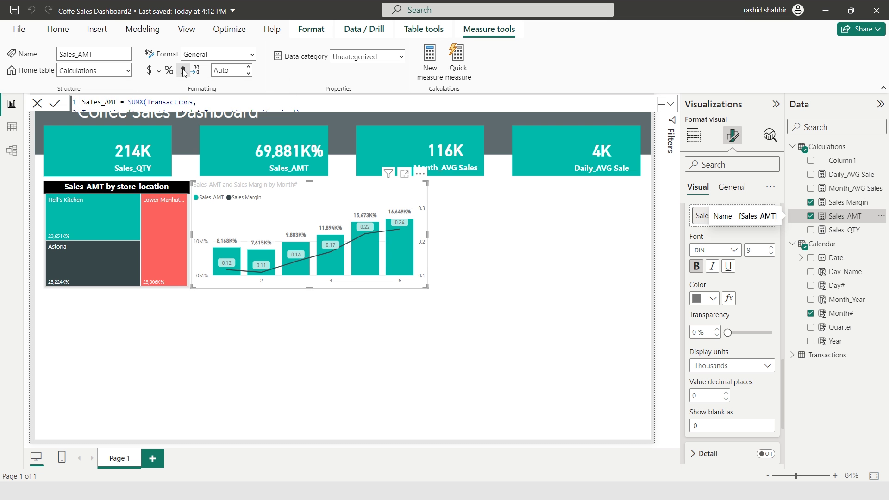
{"action": "left_click", "coordinate": [226, 70]}
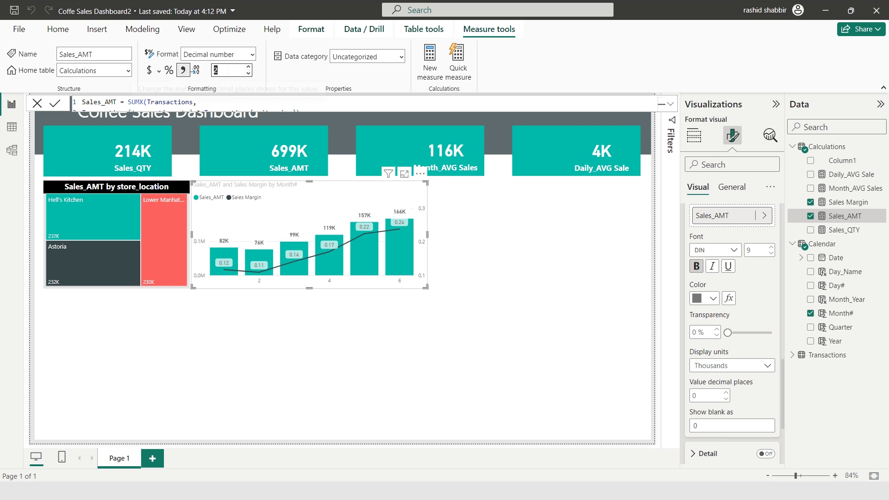
{"action": "type", "text": "0"}
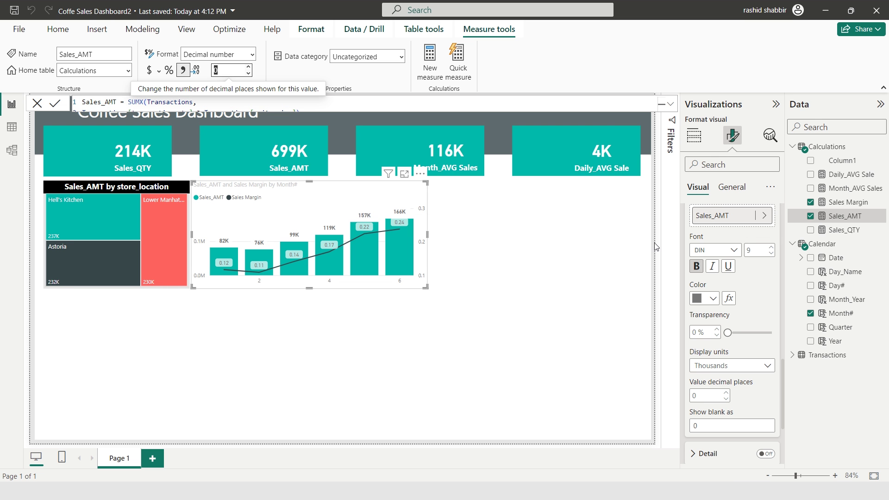
Set the Sales Margin series' data labels to 0 decimal places and format the Sales Margin measure as a percentage.
{"action": "scroll", "coordinate": [718, 266], "scroll_direction": "up", "scroll_amount": 5}
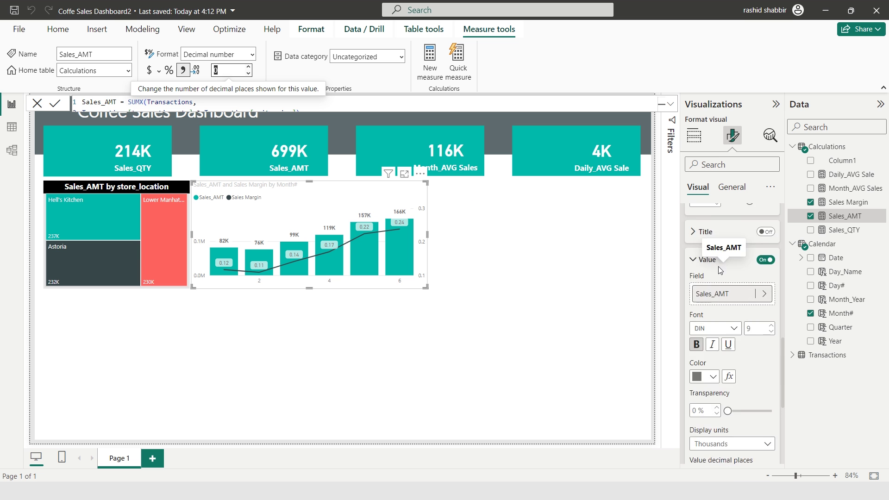
{"action": "scroll", "coordinate": [727, 262], "scroll_direction": "up", "scroll_amount": 3}
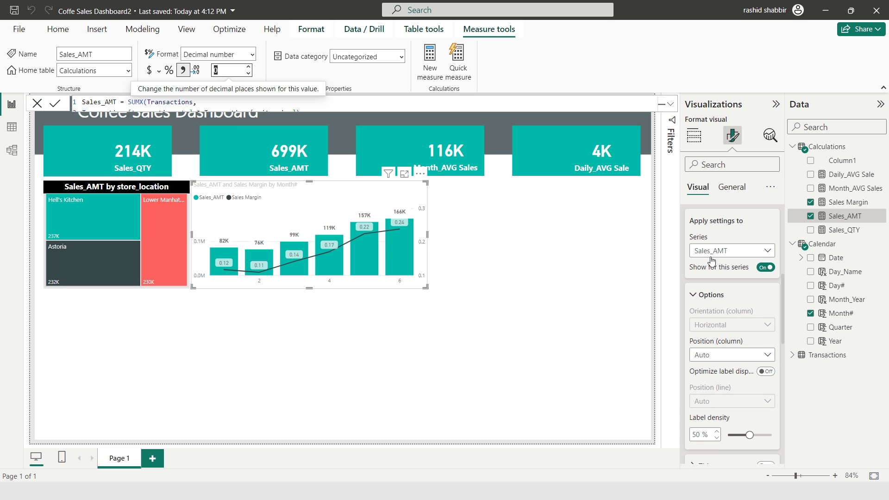
{"action": "left_click", "coordinate": [726, 261]}
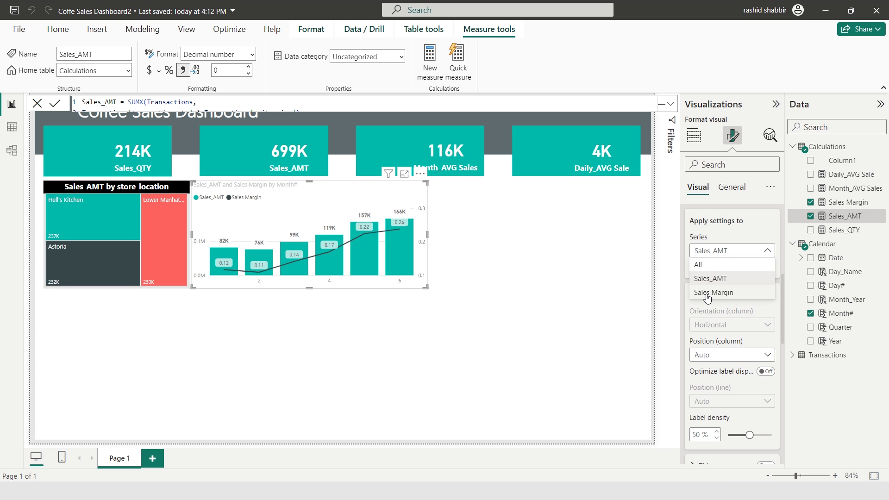
{"action": "left_click", "coordinate": [725, 296]}
{"action": "scroll", "coordinate": [725, 299], "scroll_direction": "down", "scroll_amount": 5}
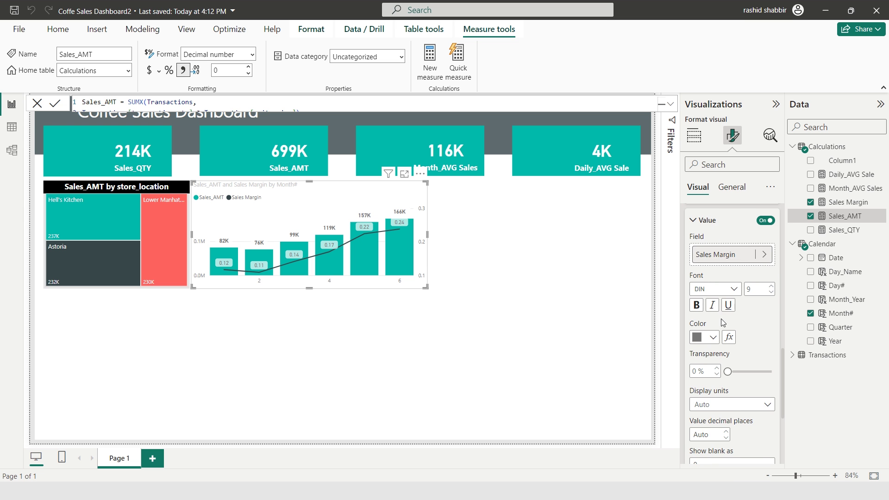
{"action": "scroll", "coordinate": [723, 323], "scroll_direction": "down", "scroll_amount": 1}
{"action": "left_click", "coordinate": [731, 365]}
{"action": "left_click", "coordinate": [702, 380]}
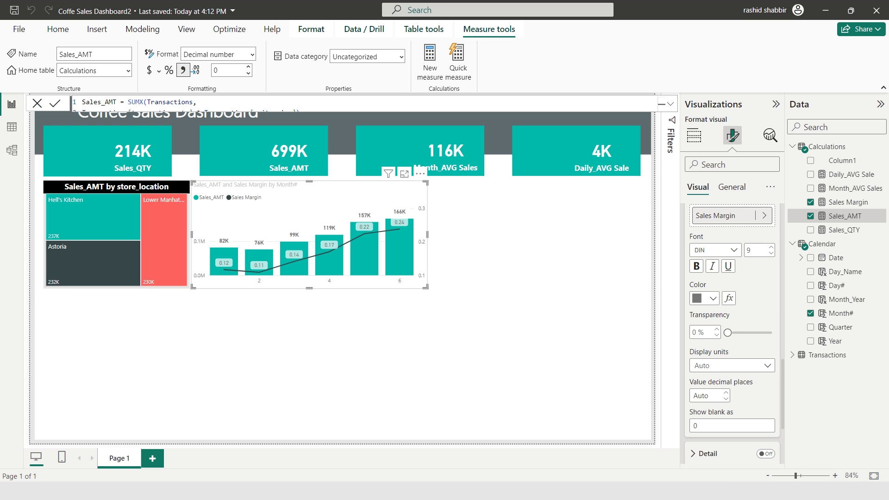
{"action": "left_click", "coordinate": [708, 396]}
{"action": "type", "text": "0"}
{"action": "left_click", "coordinate": [833, 204]}
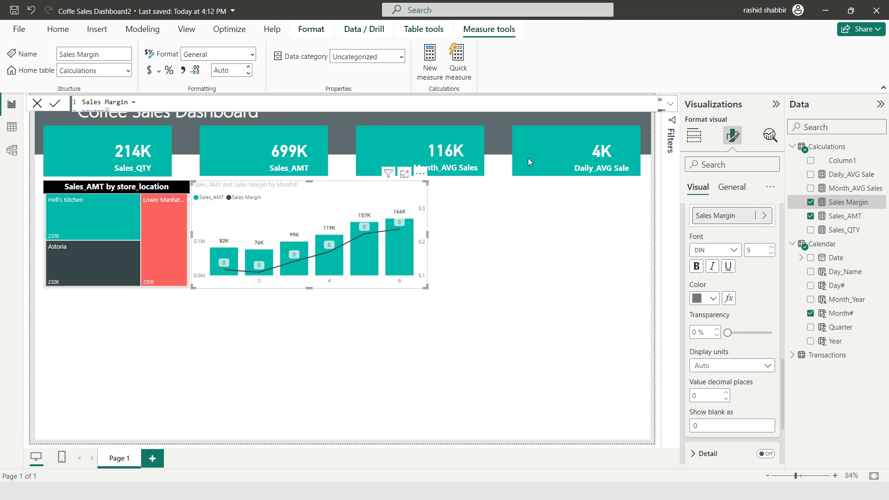
{"action": "left_click", "coordinate": [169, 71]}
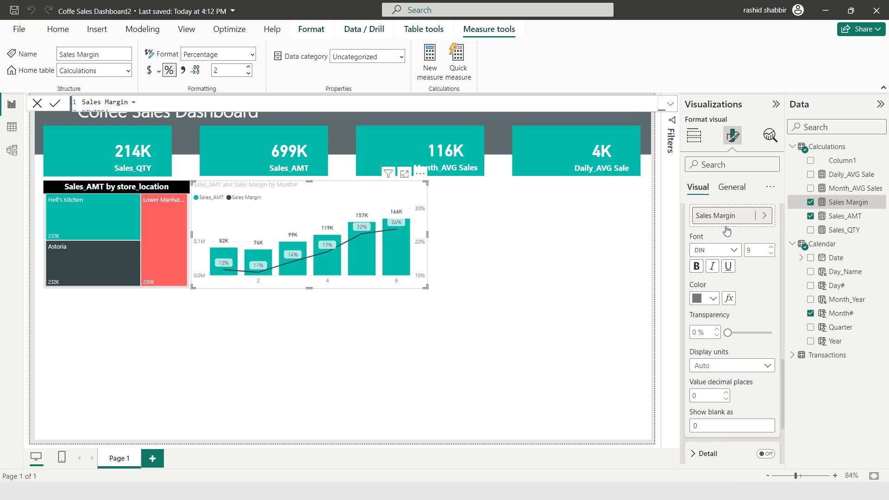
Center the combo chart's title and give it a black background with white text.
{"action": "scroll", "coordinate": [720, 204], "scroll_direction": "up", "scroll_amount": 1}
{"action": "left_click", "coordinate": [730, 190]}
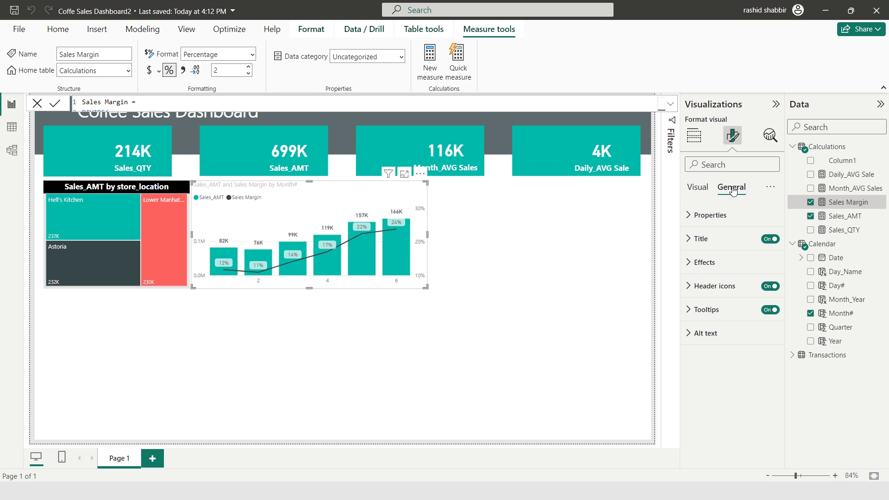
{"action": "left_click", "coordinate": [691, 240]}
{"action": "scroll", "coordinate": [750, 352], "scroll_direction": "down", "scroll_amount": 3}
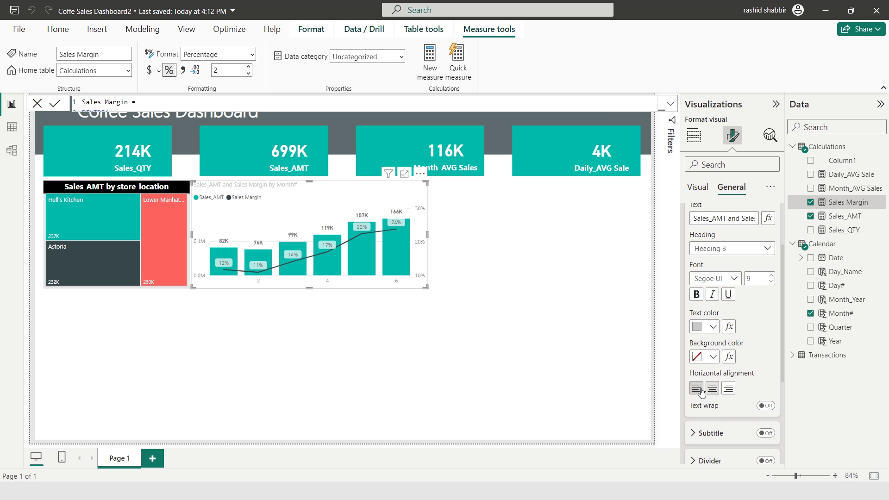
{"action": "left_click", "coordinate": [713, 393]}
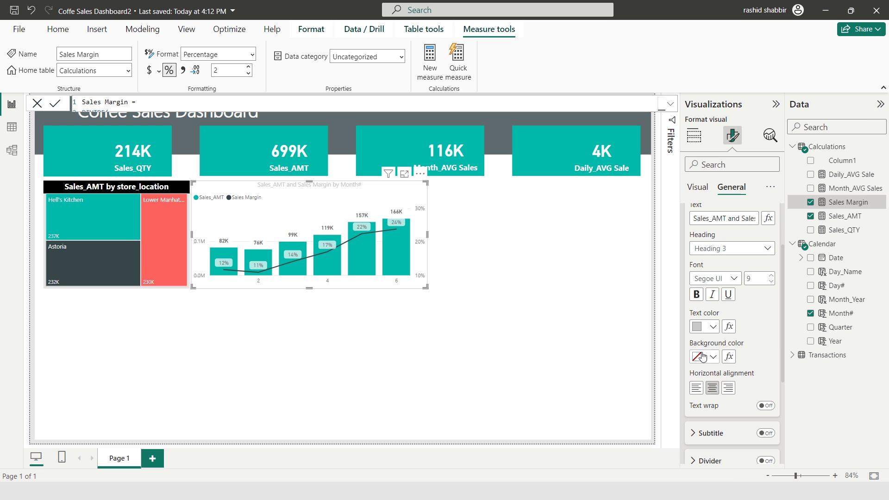
{"action": "left_click", "coordinate": [711, 358]}
{"action": "left_click", "coordinate": [720, 145]}
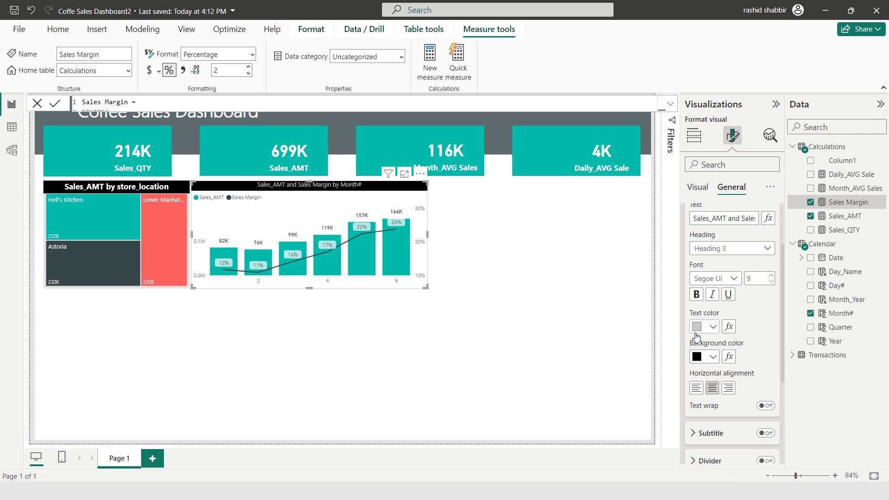
{"action": "left_click", "coordinate": [713, 327]}
{"action": "left_click", "coordinate": [706, 144]}
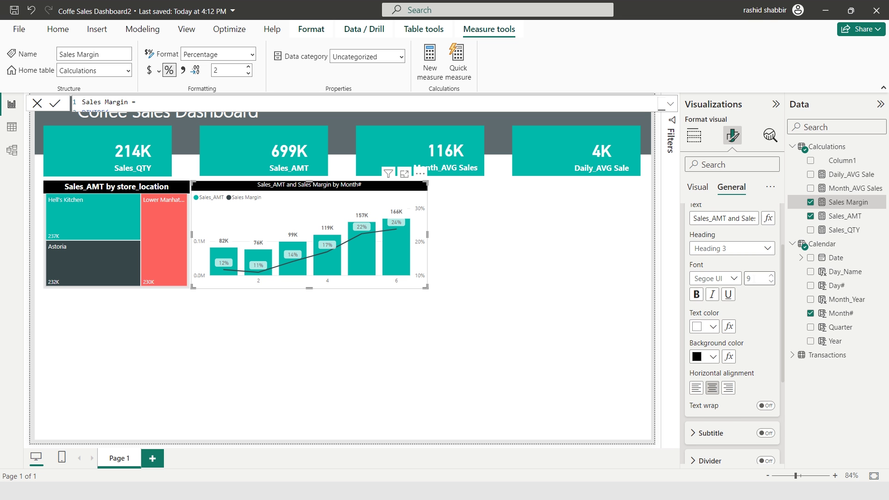
Set the combo chart title's font size to 12 and make it bold.
{"action": "scroll", "coordinate": [761, 278], "scroll_direction": "up", "scroll_amount": 1}
{"action": "left_click", "coordinate": [763, 318]}
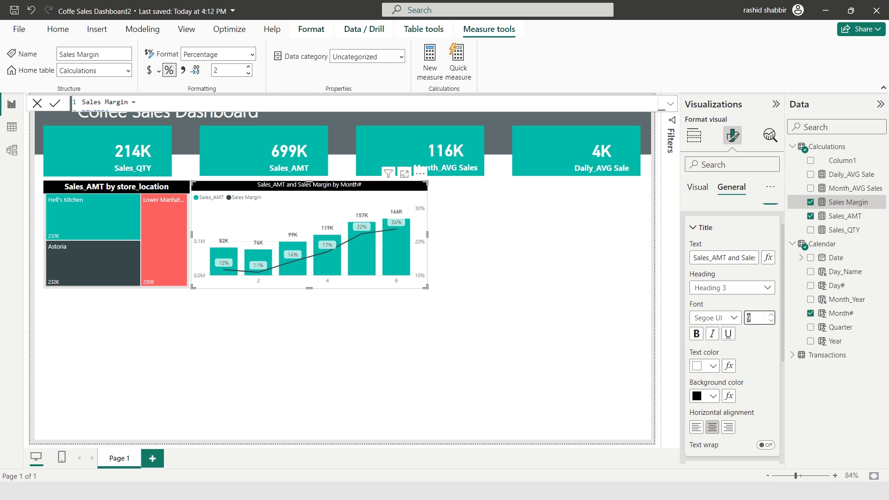
{"action": "left_click", "coordinate": [696, 333]}
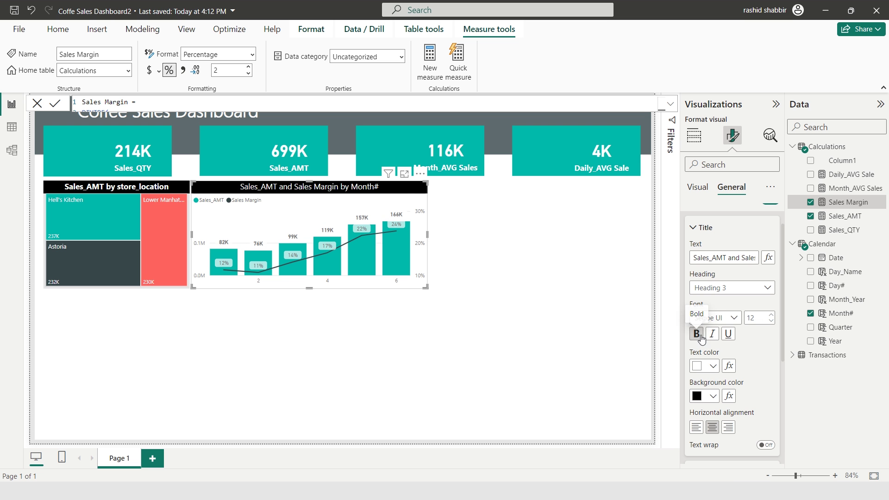
Inspect the combo chart's monthly columns and margin line in focus mode, and return to the report.
{"action": "left_click", "coordinate": [405, 175]}
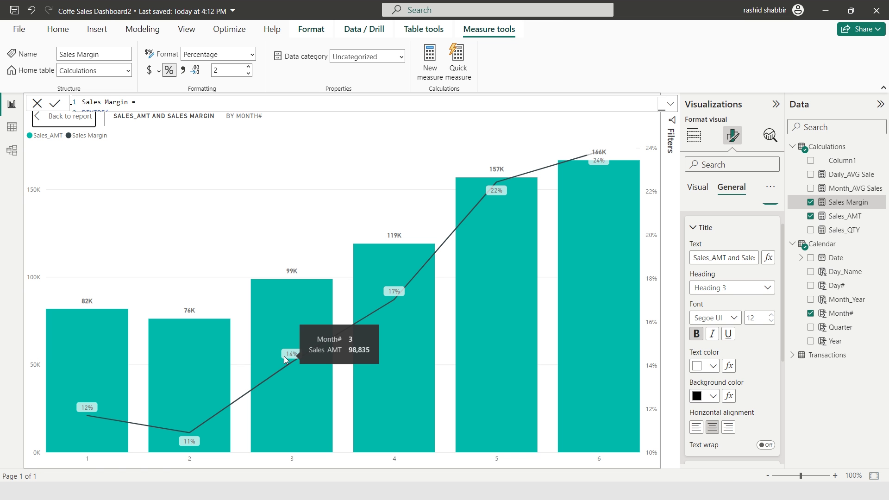
{"action": "key", "text": "Escape"}
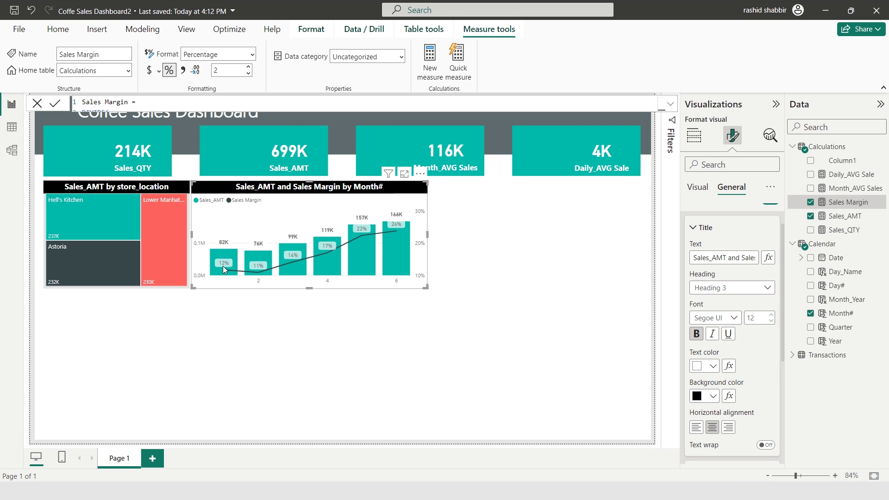
{"action": "mouse_move", "coordinate": [224, 256]}
Turn off the primary Y-axis values of the combo chart.
{"action": "left_click", "coordinate": [694, 135]}
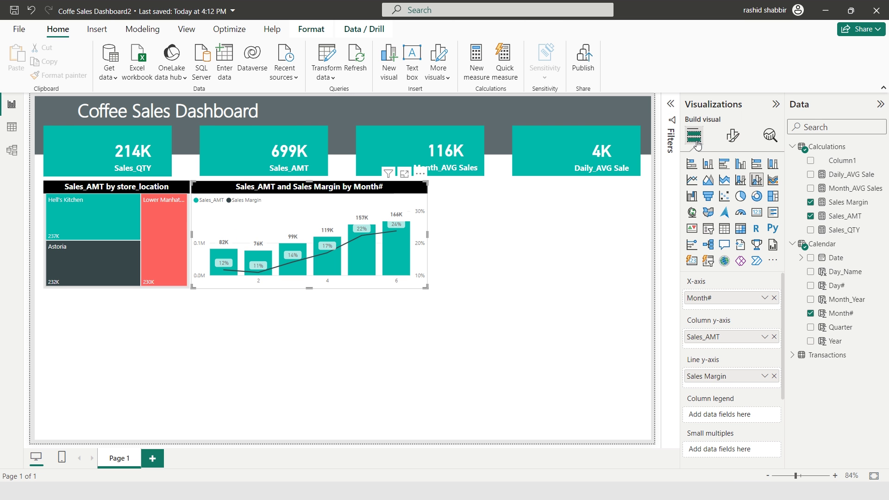
{"action": "left_click", "coordinate": [732, 136]}
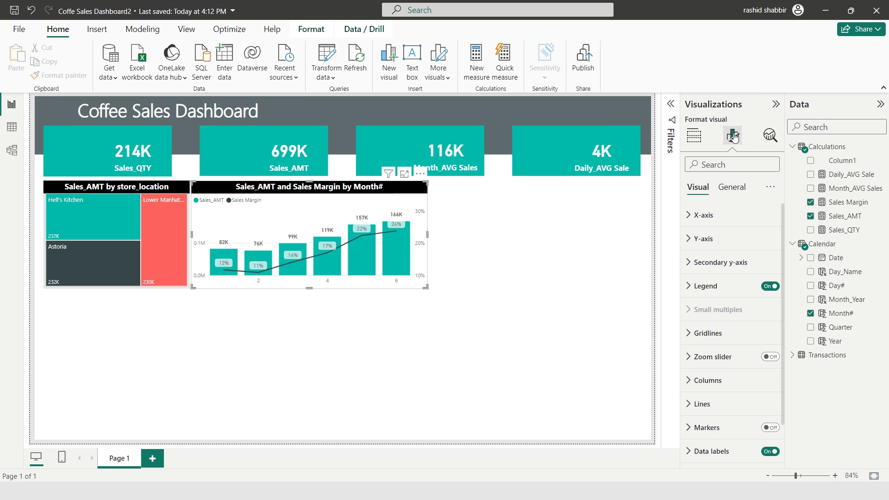
{"action": "left_click", "coordinate": [690, 246]}
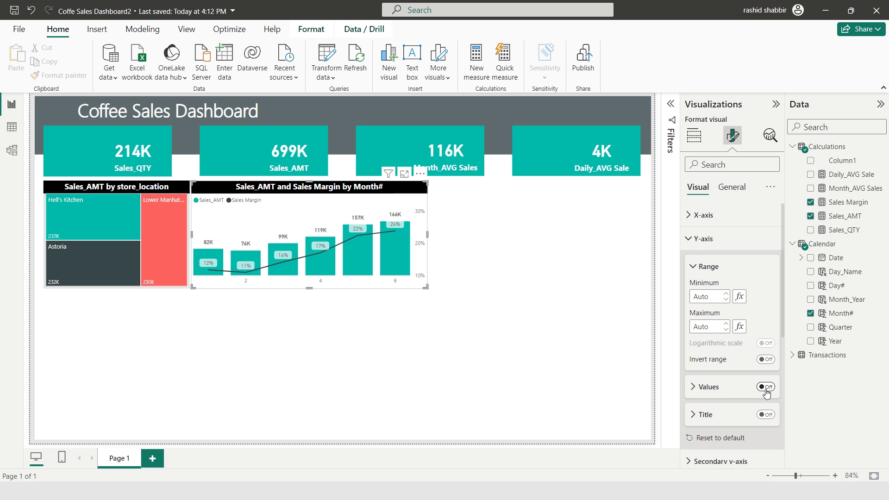
{"action": "left_click", "coordinate": [702, 239]}
Turn on the combo chart's background effect with the color White, 10% darker.
{"action": "left_click", "coordinate": [732, 187]}
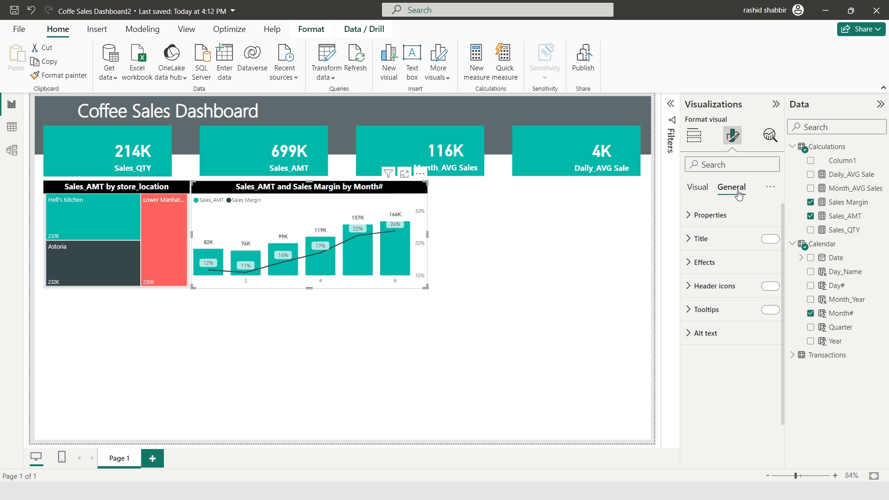
{"action": "left_click", "coordinate": [693, 271]}
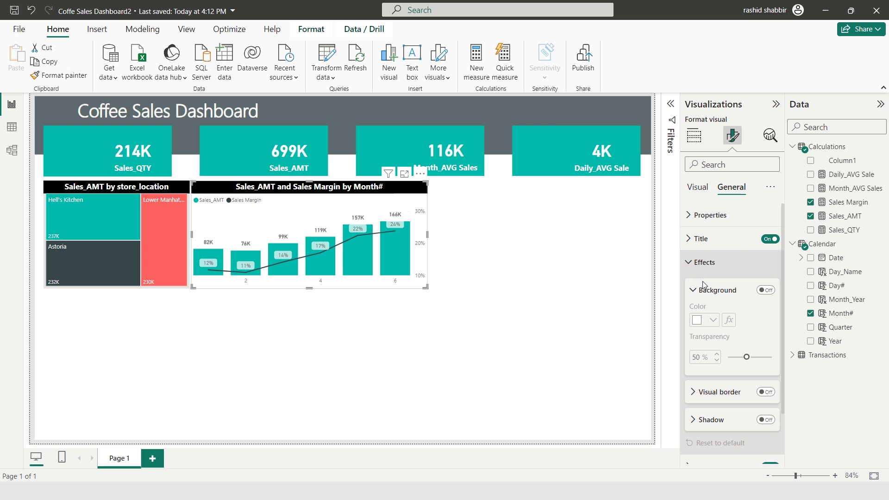
{"action": "left_click", "coordinate": [765, 291]}
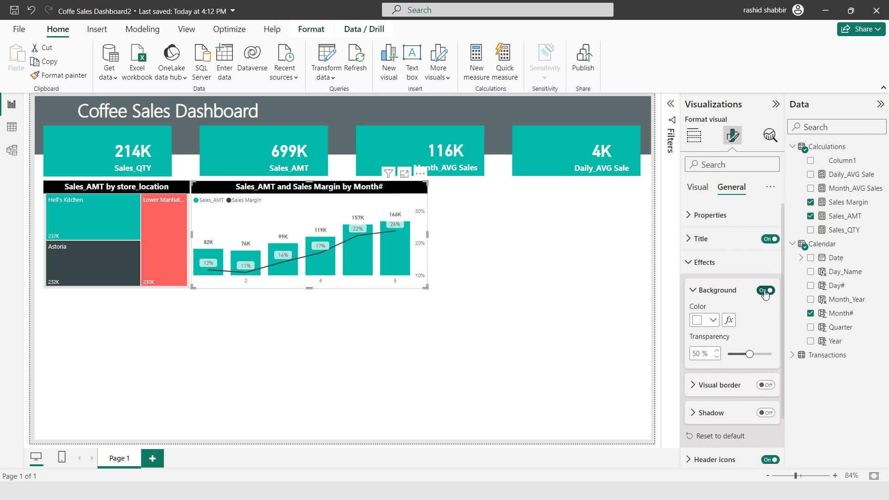
{"action": "left_click", "coordinate": [704, 320]}
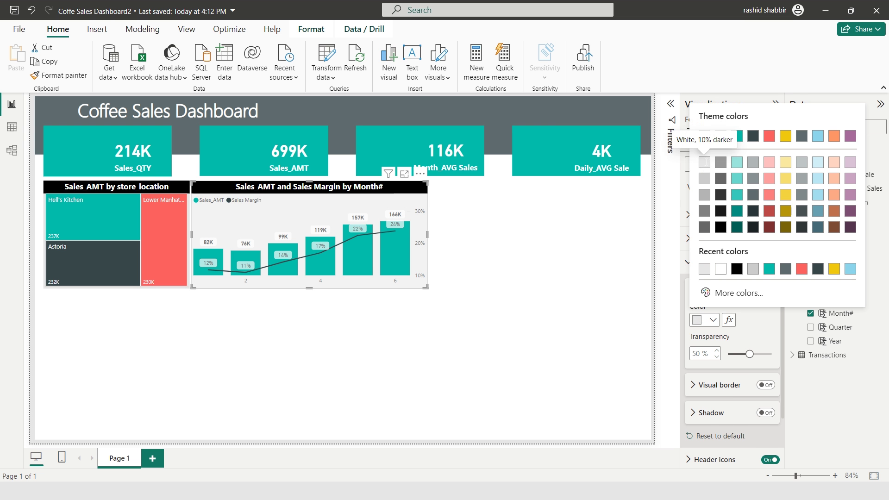
{"action": "left_click", "coordinate": [704, 162]}
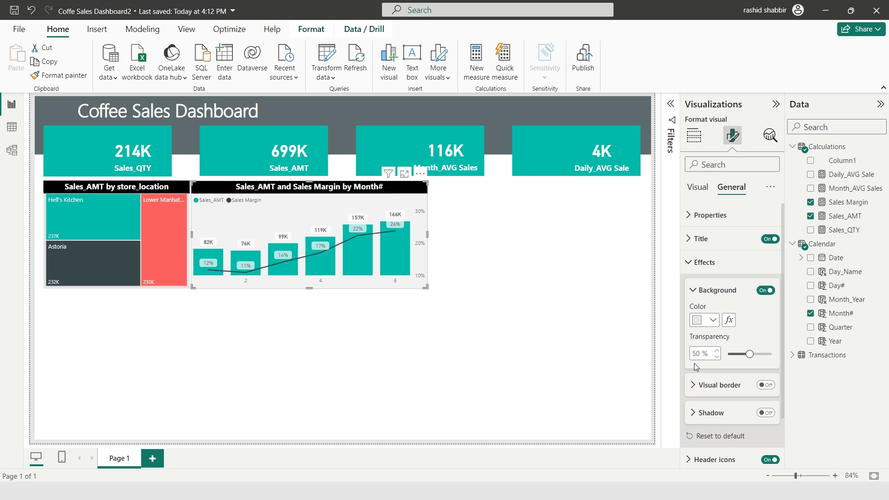
{"action": "left_click", "coordinate": [532, 269]}
Duplicate the combo chart and place the copy beside the original, under the Daily_AVG Sale card.
{"action": "left_click", "coordinate": [348, 193]}
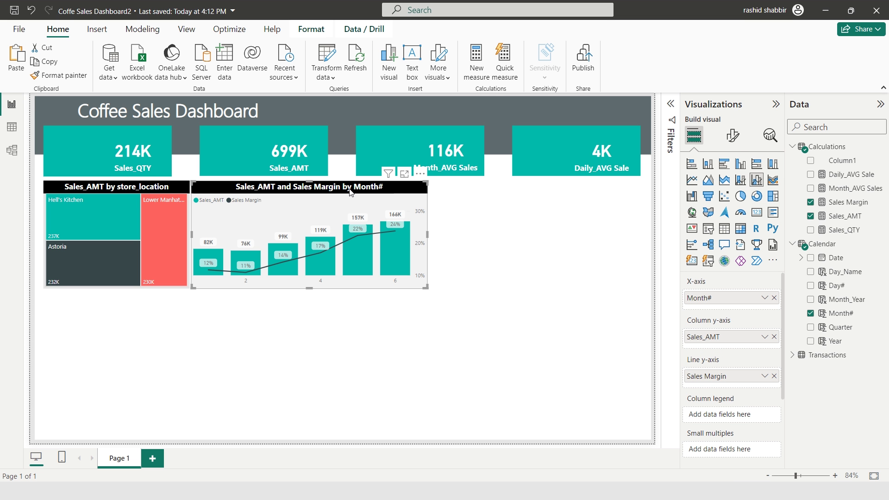
{"action": "key", "text": "ctrl+c"}
{"action": "key", "text": "ctrl+v"}
{"action": "left_click_drag", "start_coordinate": [350, 192], "coordinate": [483, 191]}
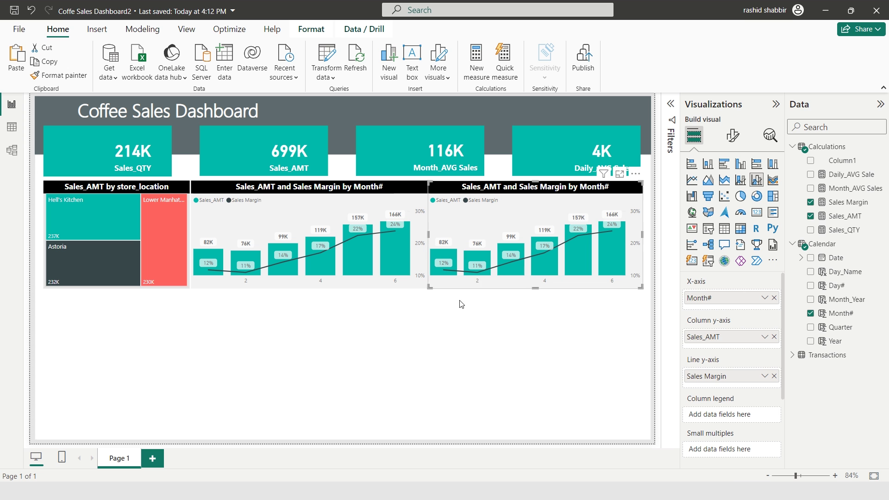
Convert the copied combo chart to a line chart and remove Sales Margin from its secondary Y-axis.
{"action": "left_click", "coordinate": [691, 182]}
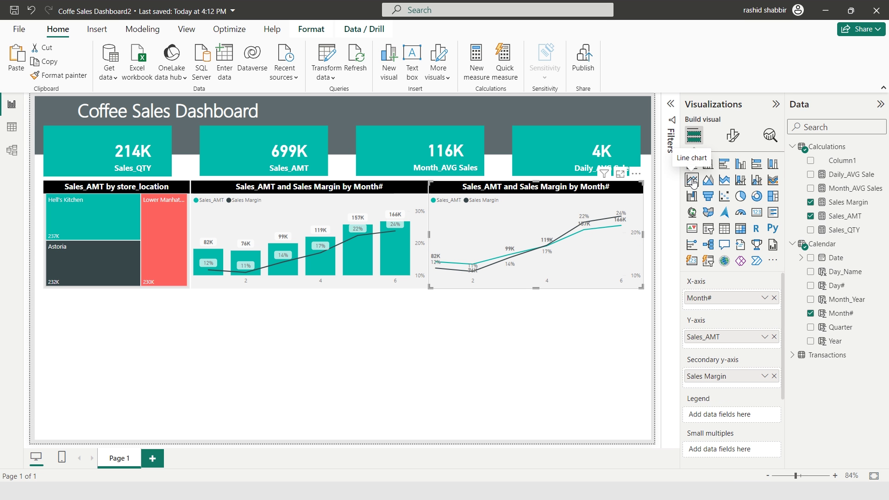
{"action": "mouse_move", "coordinate": [547, 231]}
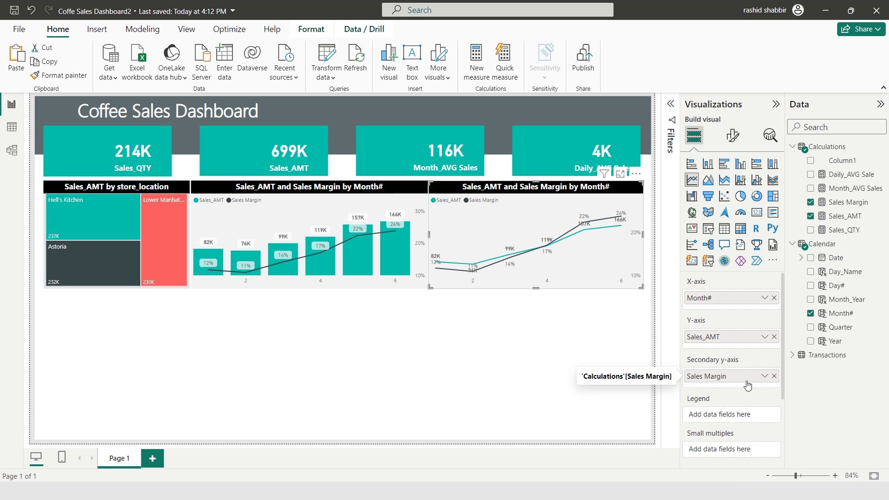
{"action": "left_click", "coordinate": [774, 376]}
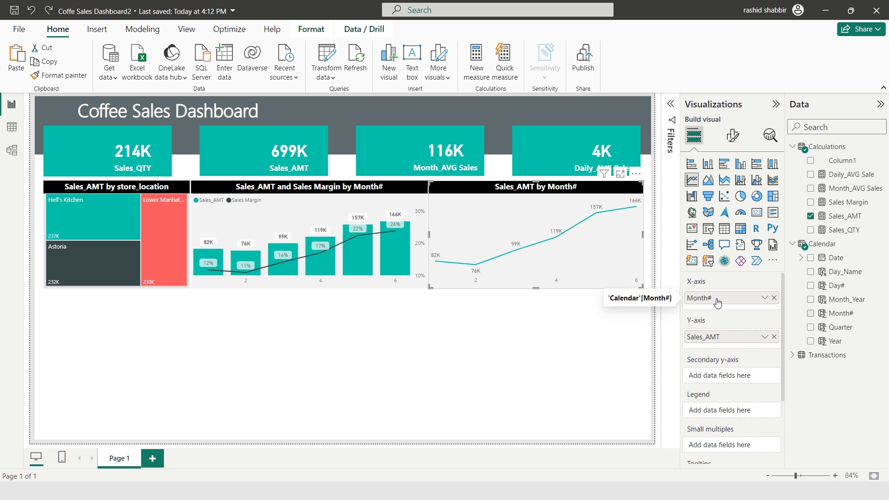
Replace Month# with the Calendar table's Day_Name on the X-axis of the line chart.
{"action": "left_click", "coordinate": [774, 301]}
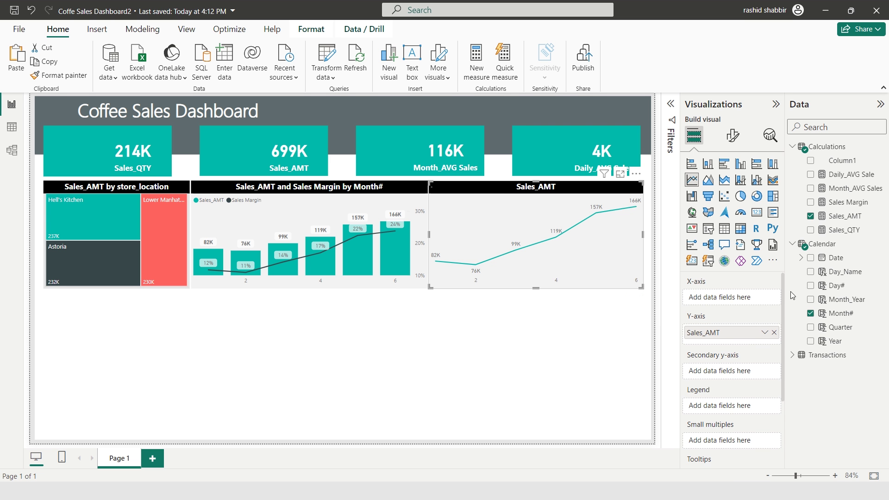
{"action": "left_click", "coordinate": [810, 272]}
Set the value decimal places of the Day_Name line chart's data labels to 0.
{"action": "left_click", "coordinate": [732, 138]}
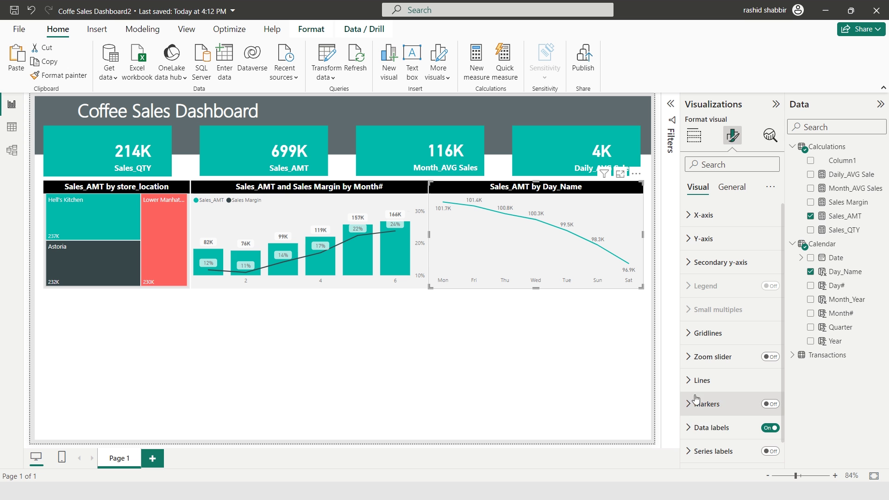
{"action": "left_click", "coordinate": [694, 428]}
{"action": "scroll", "coordinate": [699, 389], "scroll_direction": "down", "scroll_amount": 5}
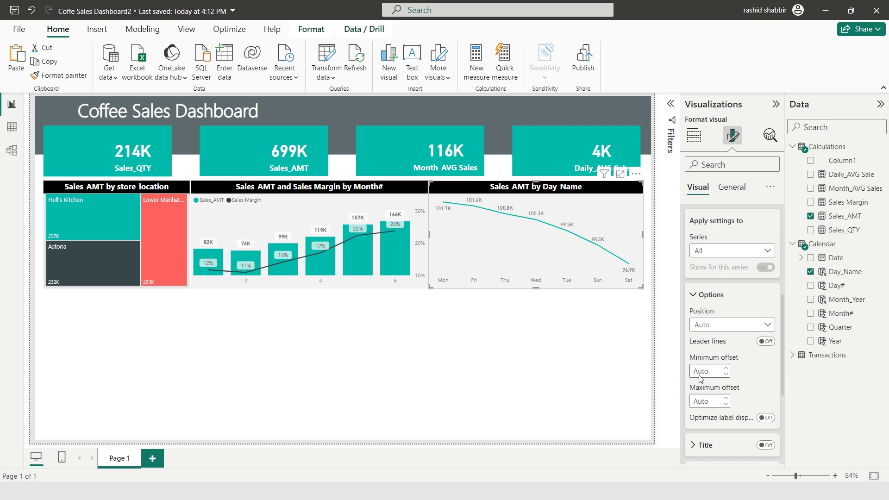
{"action": "scroll", "coordinate": [700, 379], "scroll_direction": "down", "scroll_amount": 5}
{"action": "left_click", "coordinate": [731, 360]}
{"action": "scroll", "coordinate": [733, 352], "scroll_direction": "down", "scroll_amount": 4}
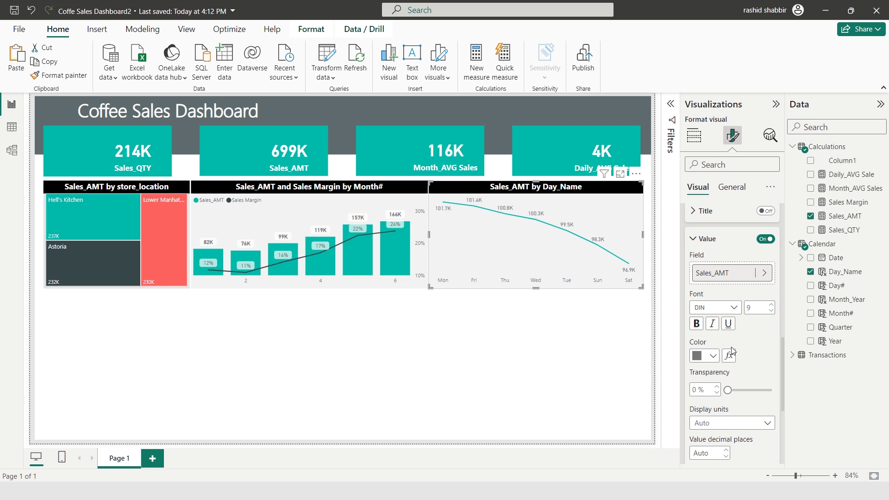
{"action": "scroll", "coordinate": [731, 351], "scroll_direction": "down", "scroll_amount": 1}
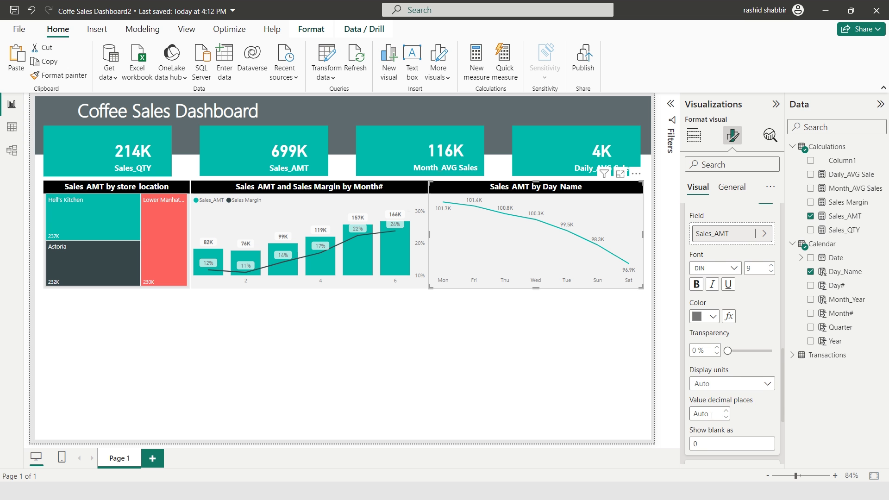
{"action": "left_click", "coordinate": [711, 414]}
{"action": "type", "text": "0"}
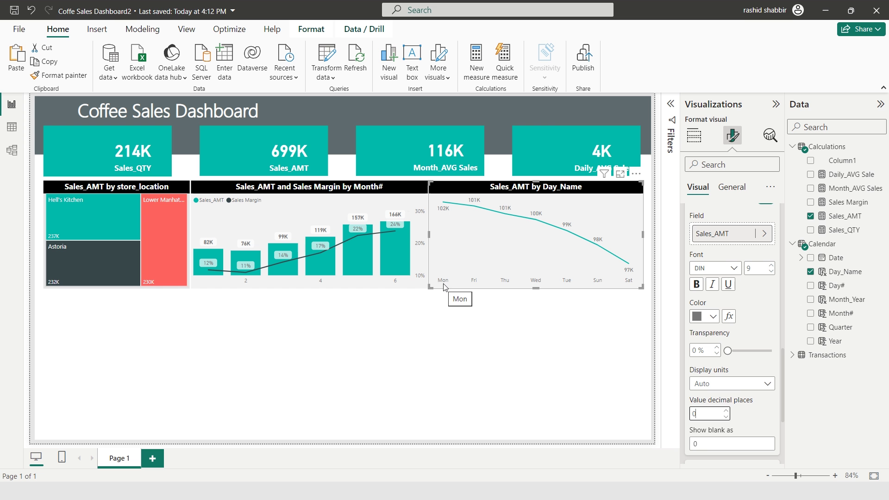
{"action": "left_click", "coordinate": [507, 292]}
Duplicate the store_location treemap, place the copy directly beneath it and convert the copy to a clustered bar chart.
{"action": "left_click", "coordinate": [137, 191]}
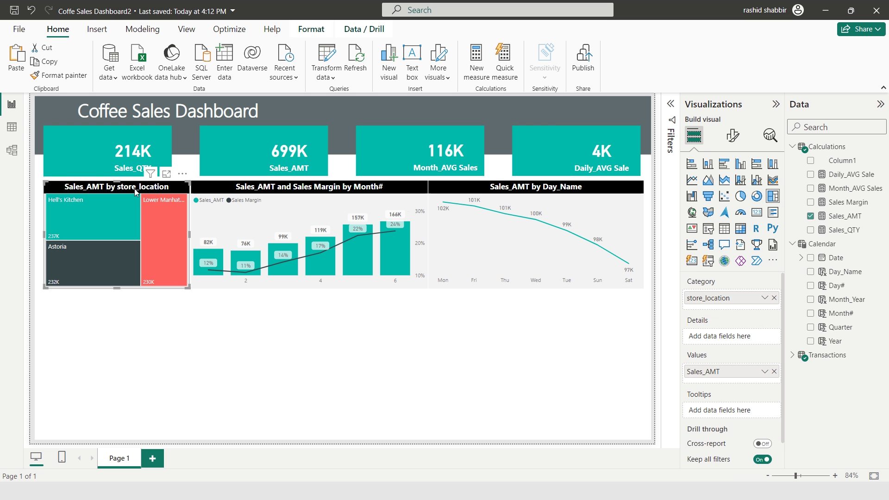
{"action": "key", "text": "ctrl+c"}
{"action": "key", "text": "ctrl+v"}
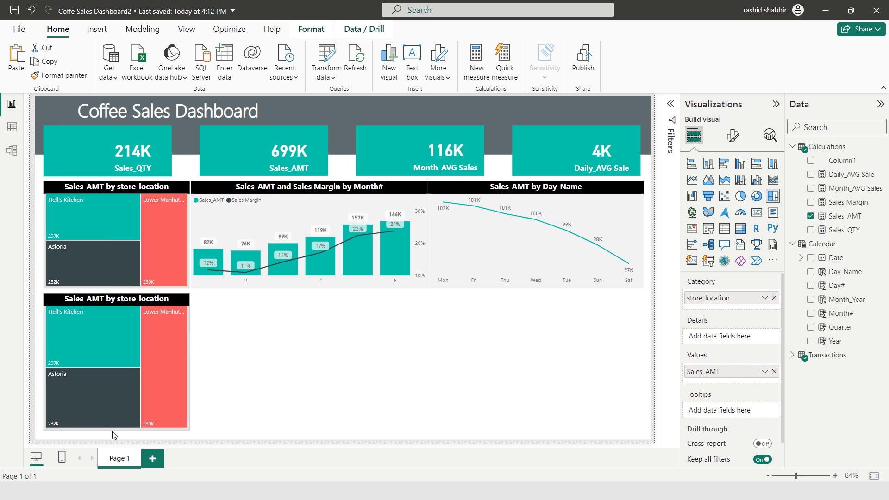
{"action": "left_click", "coordinate": [725, 170]}
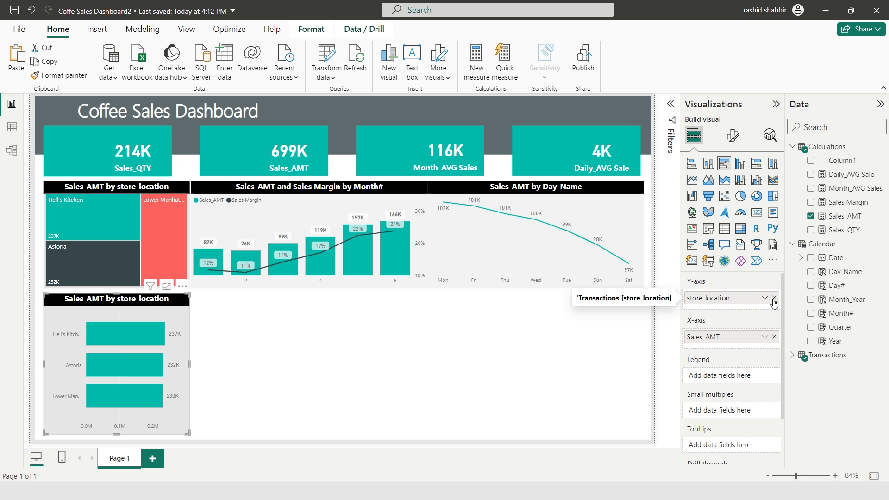
Replace store_location with product_detail from the Transactions table on the new bar chart's Y-axis.
{"action": "left_click", "coordinate": [774, 298]}
{"action": "left_click", "coordinate": [794, 245]}
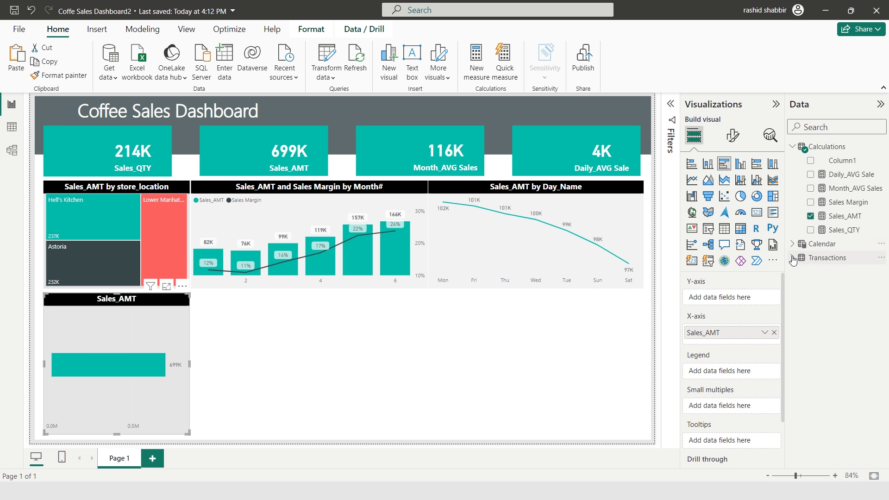
{"action": "left_click", "coordinate": [793, 258]}
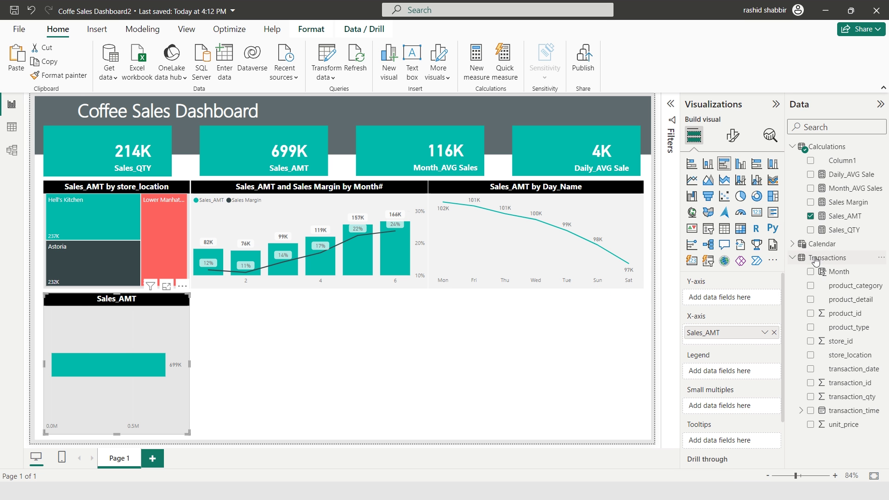
{"action": "left_click", "coordinate": [811, 300]}
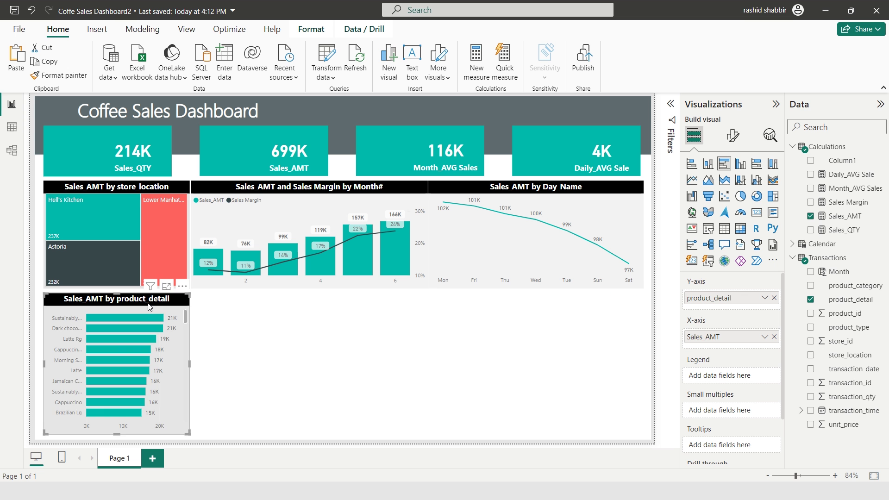
Duplicate the product_detail bar chart, place the copy beside it and switch the copy's Y-axis field to product_category.
{"action": "key", "text": "ctrl+c"}
{"action": "key", "text": "ctrl+v"}
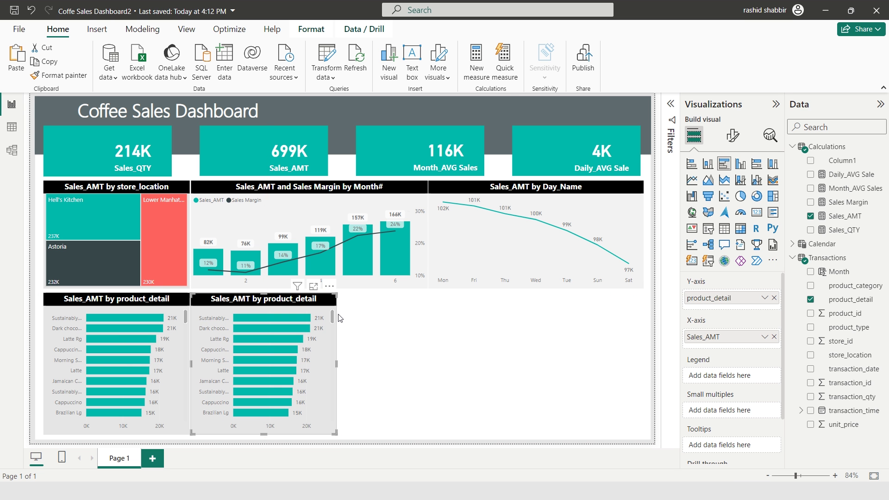
{"action": "left_click", "coordinate": [774, 298]}
{"action": "left_click", "coordinate": [811, 286]}
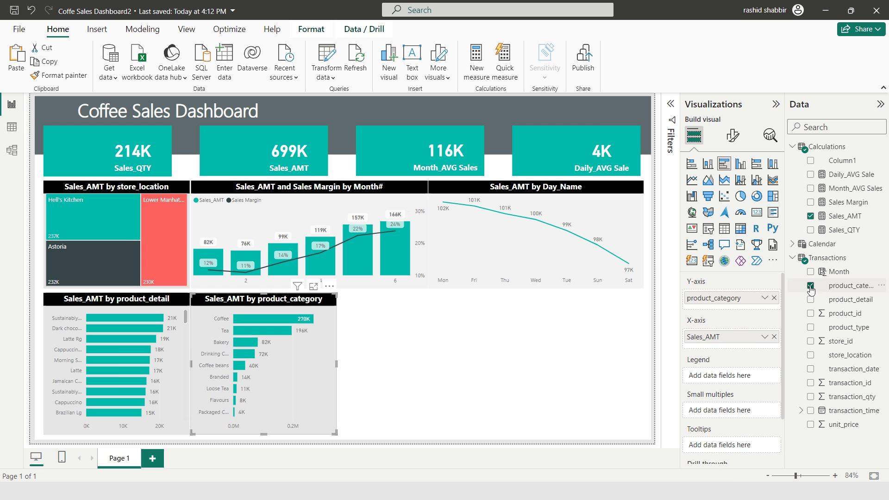
Duplicate the Day_Name line chart and fit the copy into the empty space beside the product_category chart.
{"action": "left_click", "coordinate": [487, 190]}
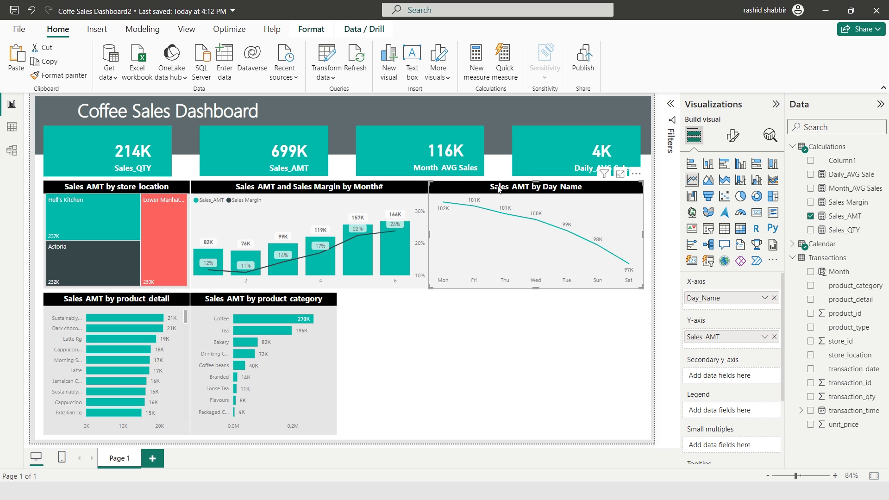
{"action": "key", "text": "ctrl+c"}
{"action": "key", "text": "ctrl+v"}
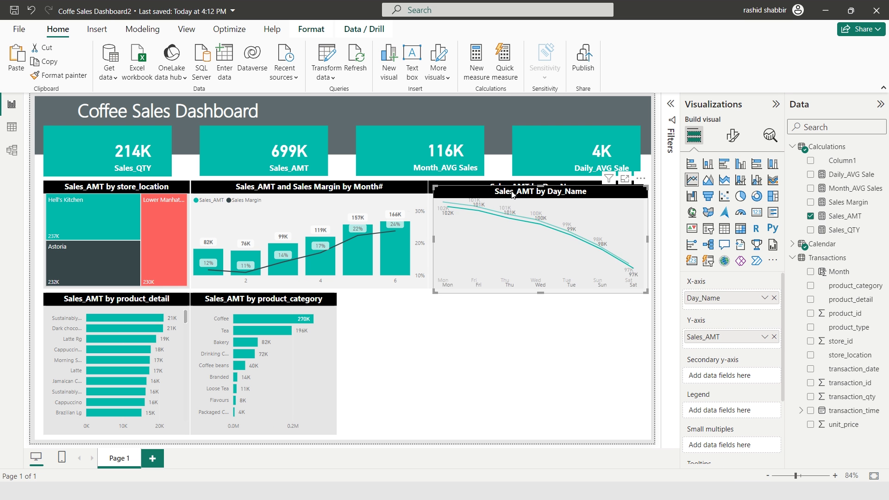
{"action": "left_click_drag", "start_coordinate": [509, 190], "coordinate": [419, 302]}
{"action": "left_click_drag", "start_coordinate": [553, 401], "coordinate": [644, 434]}
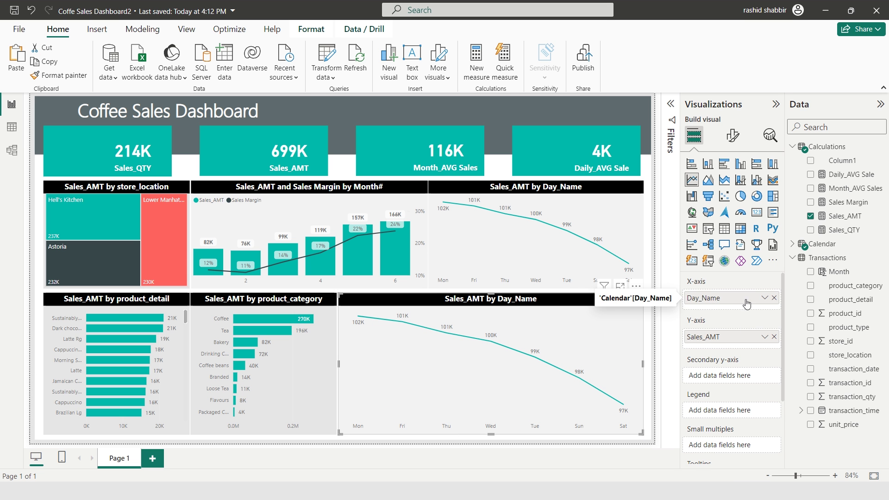
Replace Day_Name with the Calendar table's Day# on the X-axis of the copied line chart.
{"action": "left_click", "coordinate": [774, 298]}
{"action": "left_click", "coordinate": [792, 257]}
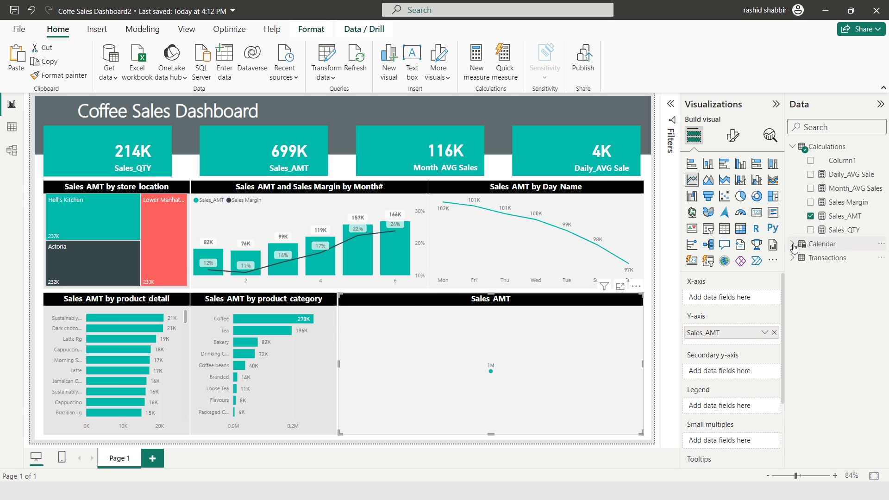
{"action": "left_click", "coordinate": [822, 244]}
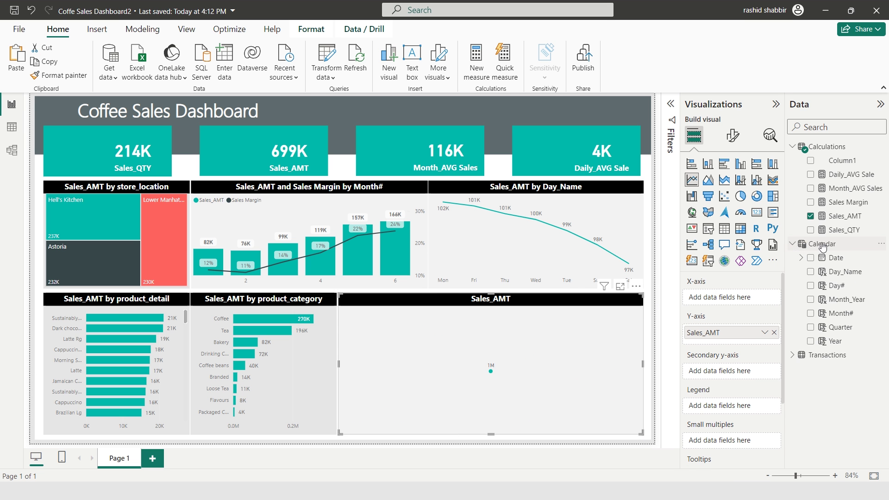
{"action": "left_click", "coordinate": [816, 286]}
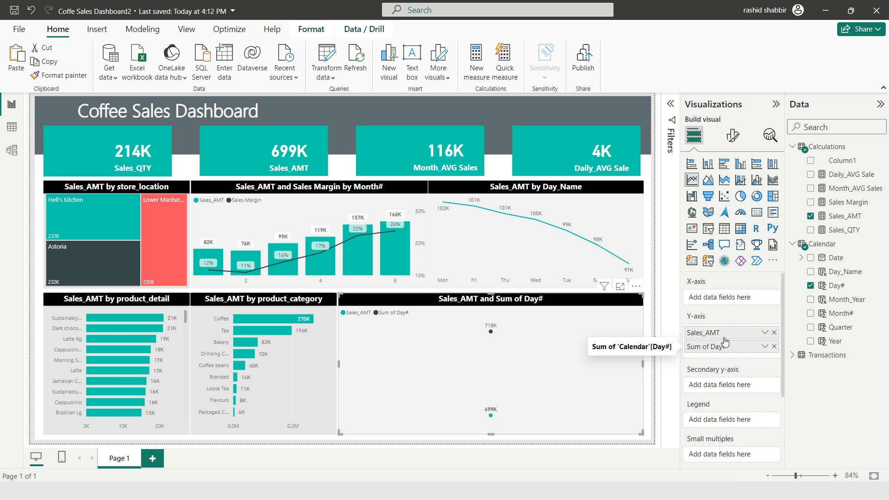
{"action": "left_click_drag", "start_coordinate": [725, 341], "coordinate": [724, 301]}
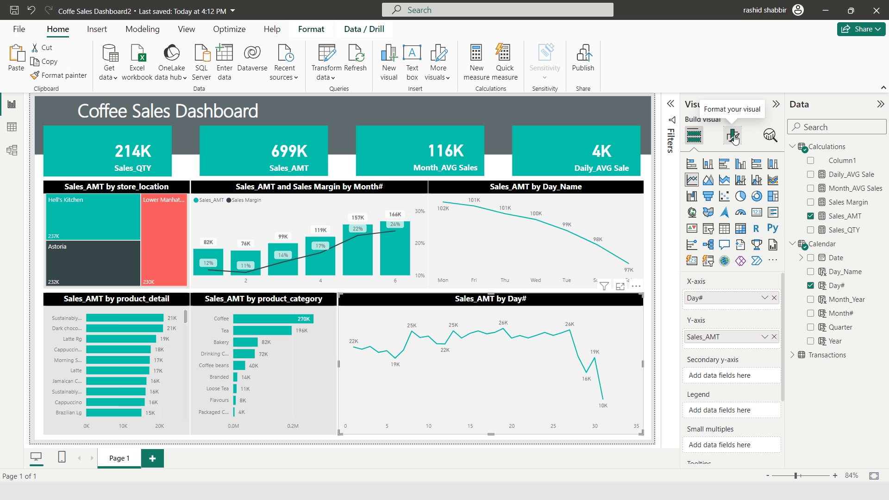
Change the X-axis type of the Day# line chart to Categorical.
{"action": "left_click", "coordinate": [733, 137]}
{"action": "left_click", "coordinate": [698, 222]}
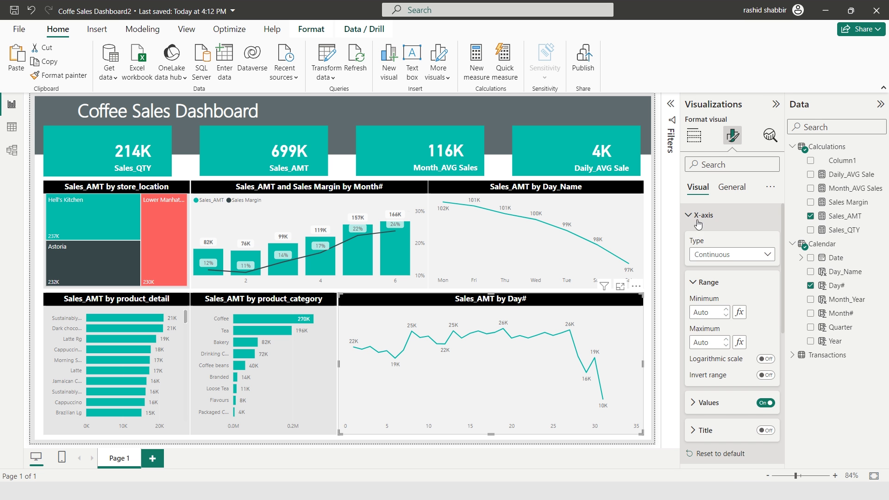
{"action": "left_click", "coordinate": [731, 254]}
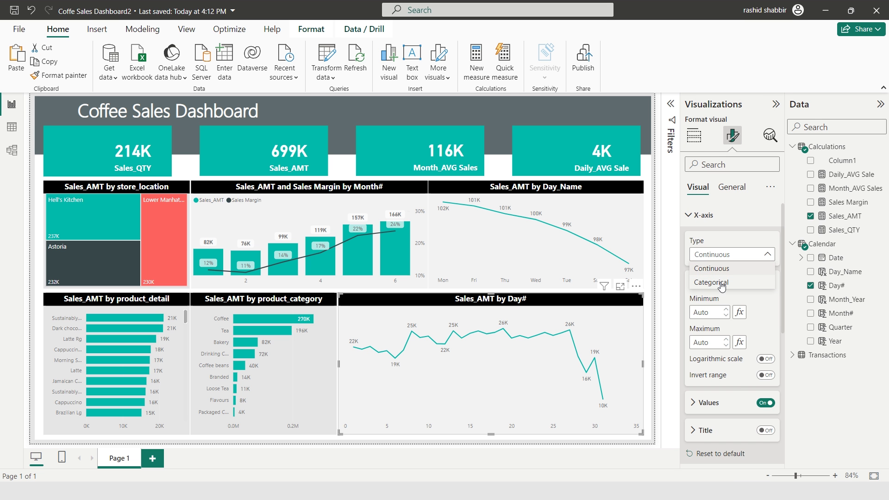
{"action": "left_click", "coordinate": [722, 283]}
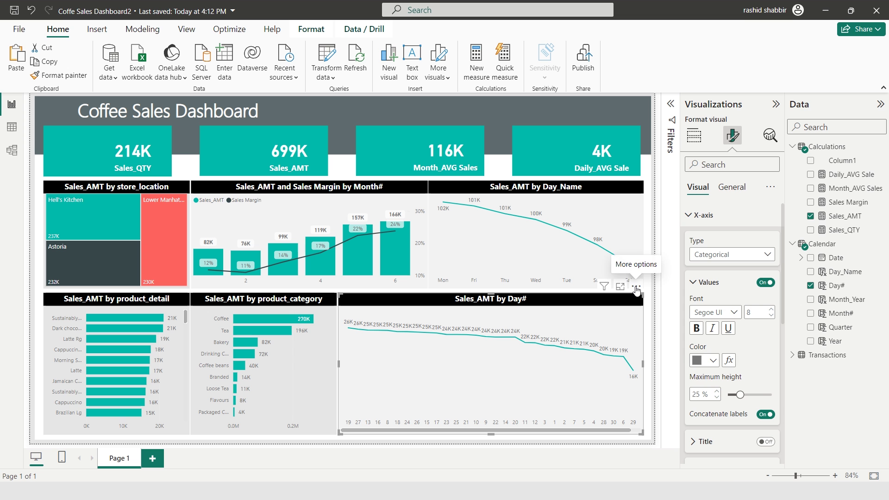
Sort the Day# line chart's axis by Day# in ascending order.
{"action": "left_click", "coordinate": [636, 286]}
{"action": "mouse_move", "coordinate": [675, 356]}
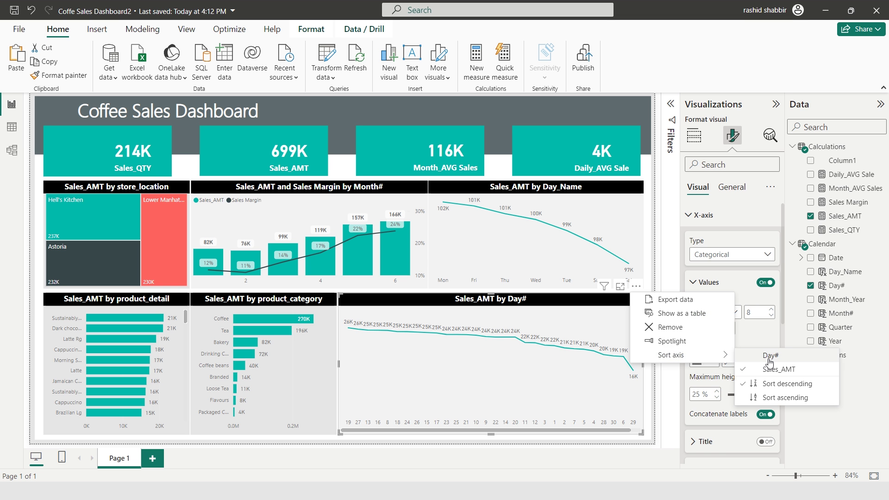
{"action": "left_click", "coordinate": [772, 362]}
{"action": "left_click", "coordinate": [636, 286]}
{"action": "mouse_move", "coordinate": [676, 355]}
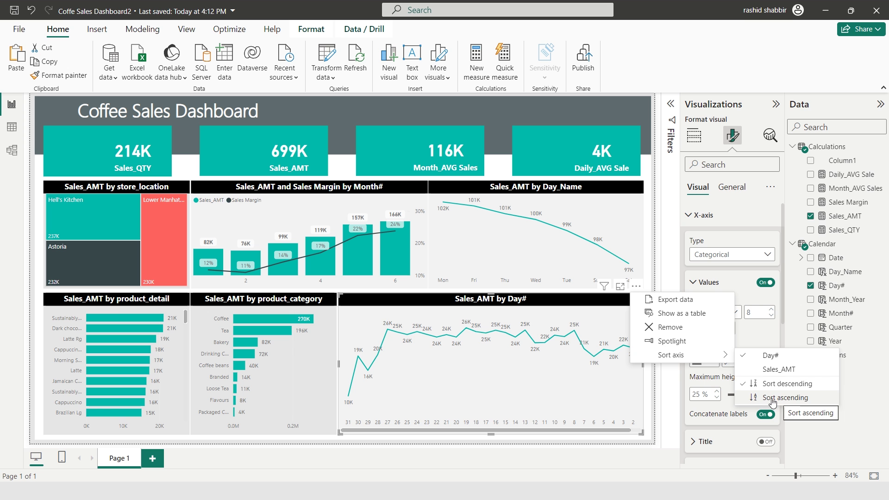
{"action": "left_click", "coordinate": [583, 378]}
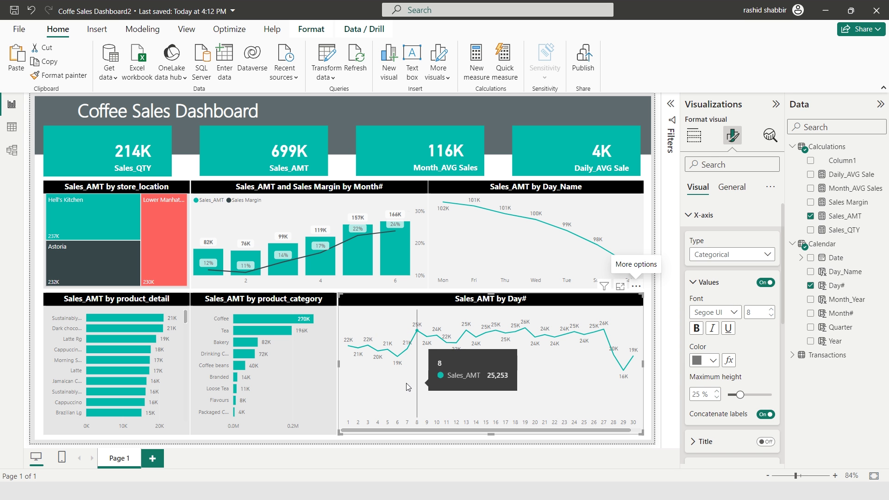
{"action": "left_click", "coordinate": [645, 423]}
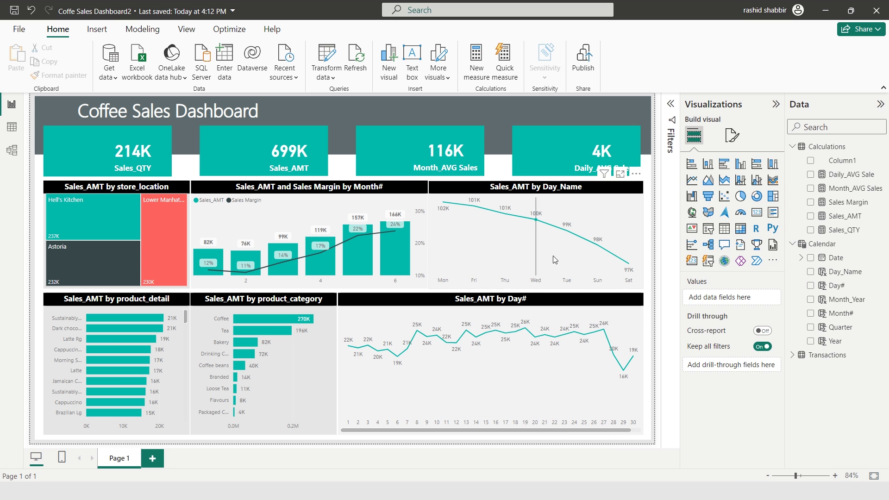
Add an average line to the Day# line chart.
{"action": "left_click", "coordinate": [519, 301]}
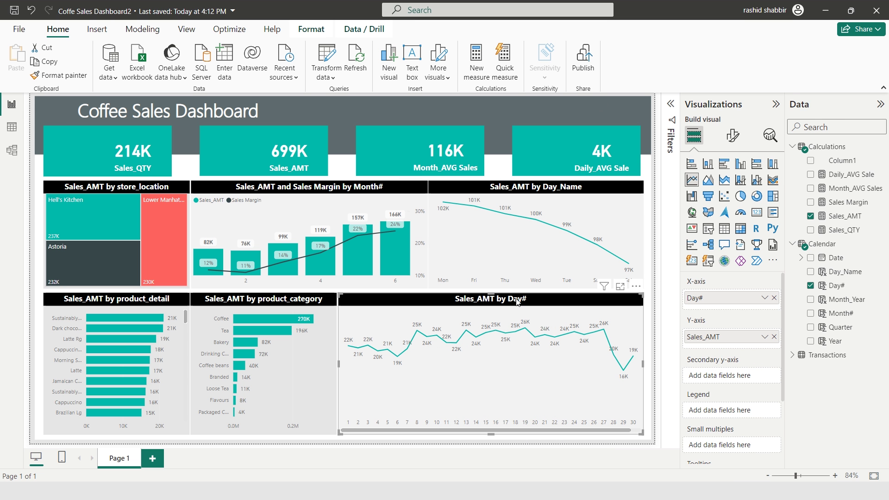
{"action": "left_click", "coordinate": [770, 135]}
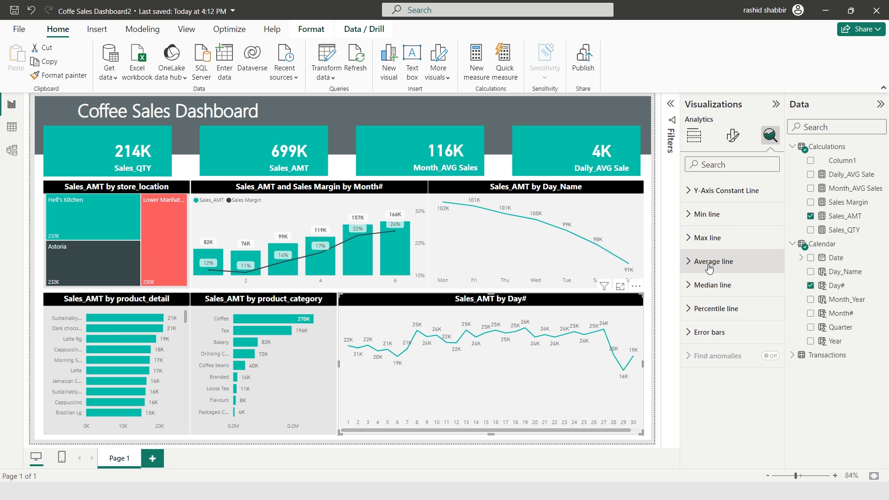
{"action": "left_click", "coordinate": [691, 263]}
{"action": "left_click", "coordinate": [702, 304]}
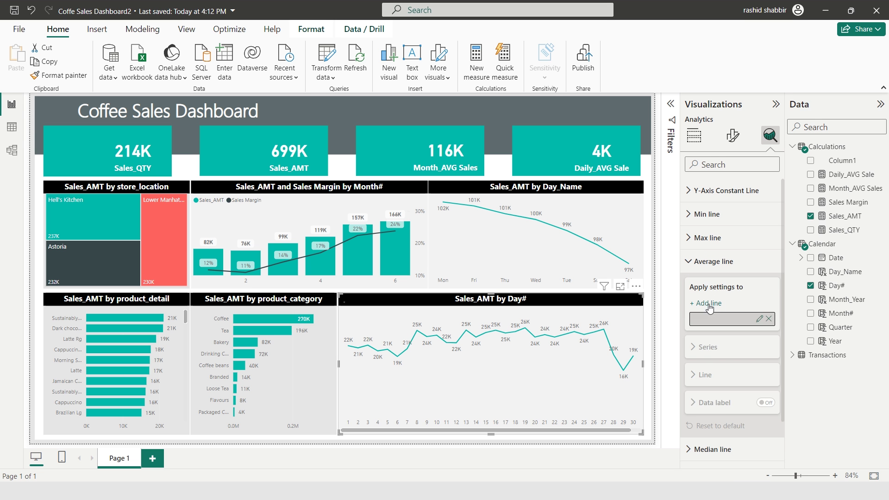
Turn on the data label of the Day# chart's average line and set the label color to black.
{"action": "scroll", "coordinate": [721, 313], "scroll_direction": "down", "scroll_amount": 3}
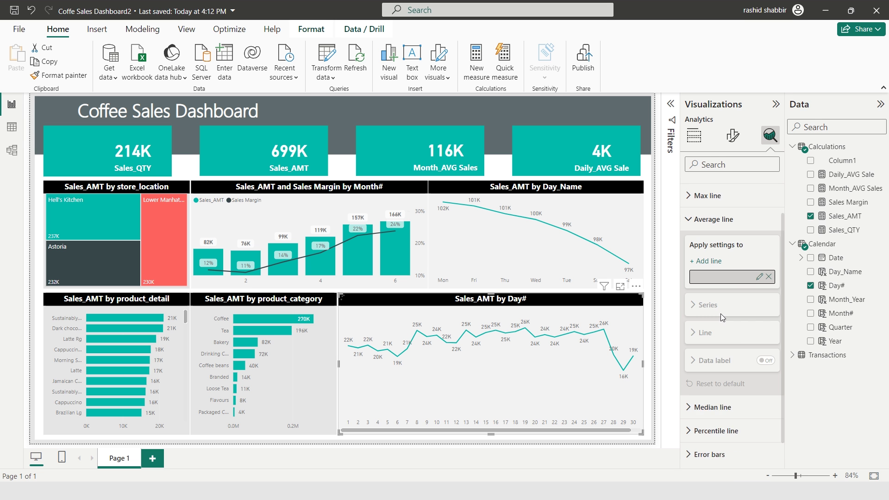
{"action": "left_click", "coordinate": [765, 364]}
{"action": "left_click", "coordinate": [715, 364]}
{"action": "scroll", "coordinate": [714, 370], "scroll_direction": "down", "scroll_amount": 2}
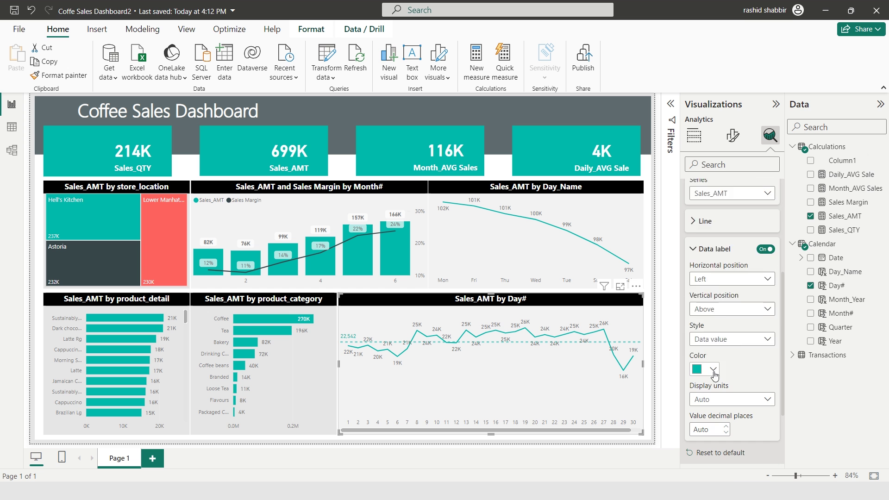
{"action": "left_click", "coordinate": [714, 370]}
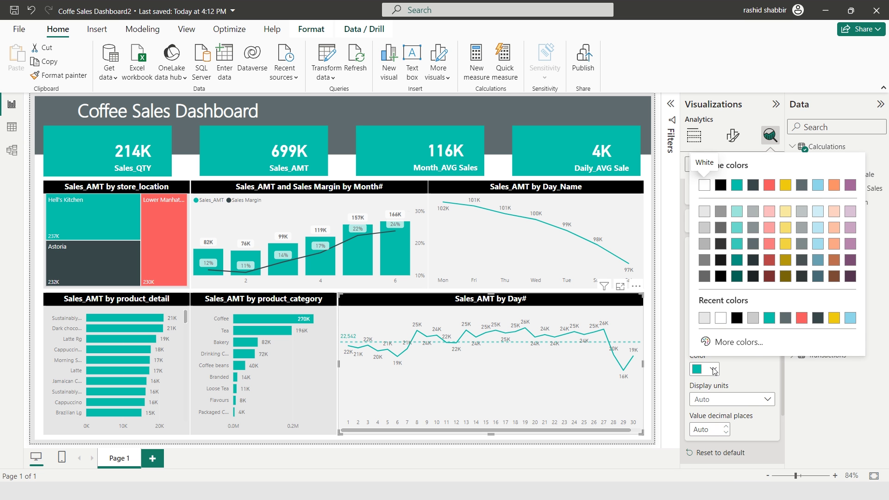
{"action": "left_click", "coordinate": [721, 185]}
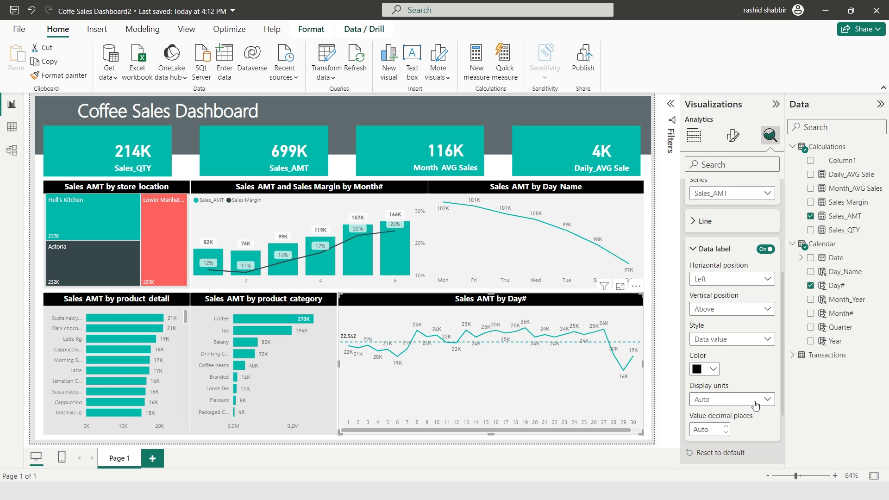
Set the Day# chart's average line label to display units of Thousands with 0 decimal places.
{"action": "left_click", "coordinate": [756, 399]}
{"action": "left_click", "coordinate": [708, 344]}
{"action": "left_click", "coordinate": [704, 429]}
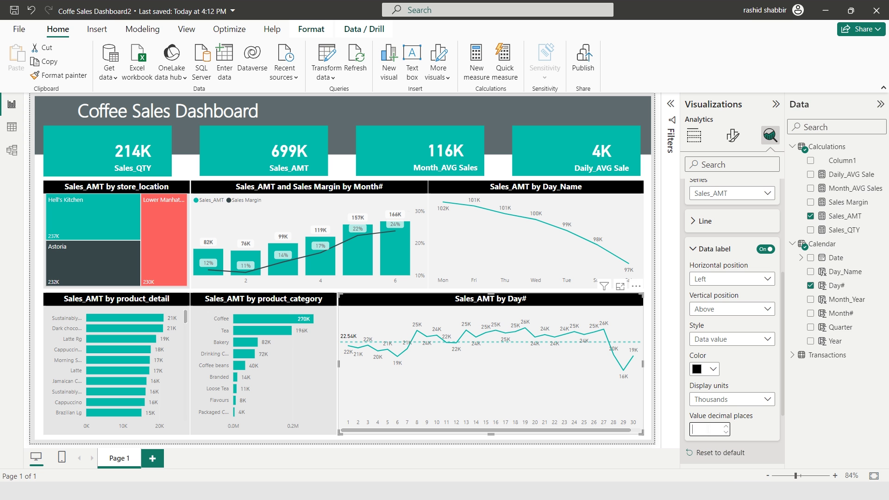
{"action": "type", "text": "0"}
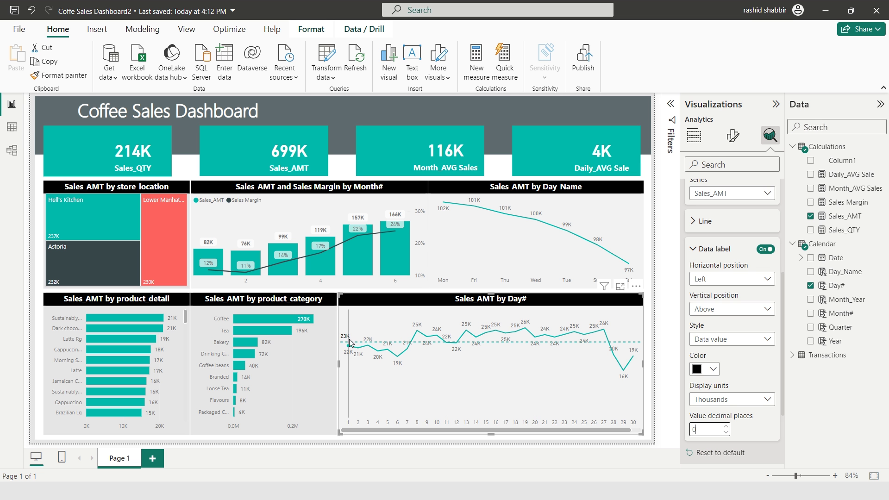
{"action": "mouse_move", "coordinate": [348, 344]}
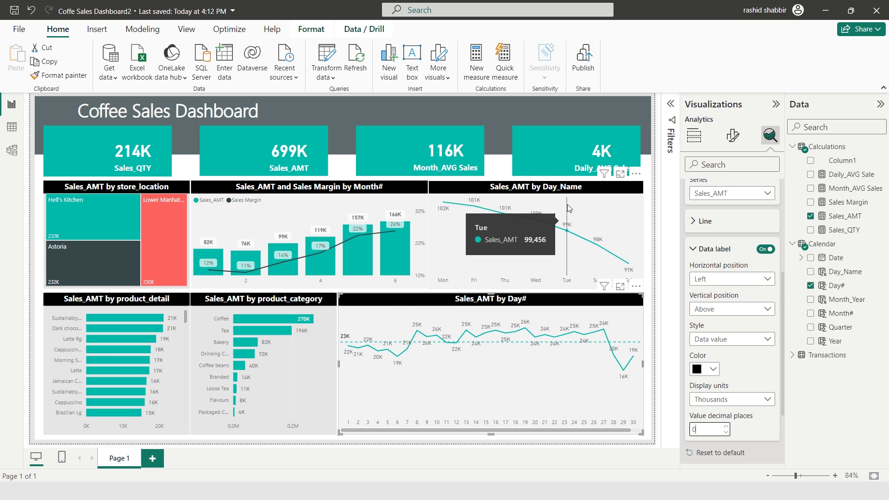
Add an average line to the Day_Name line chart and turn on its data label.
{"action": "left_click", "coordinate": [547, 187]}
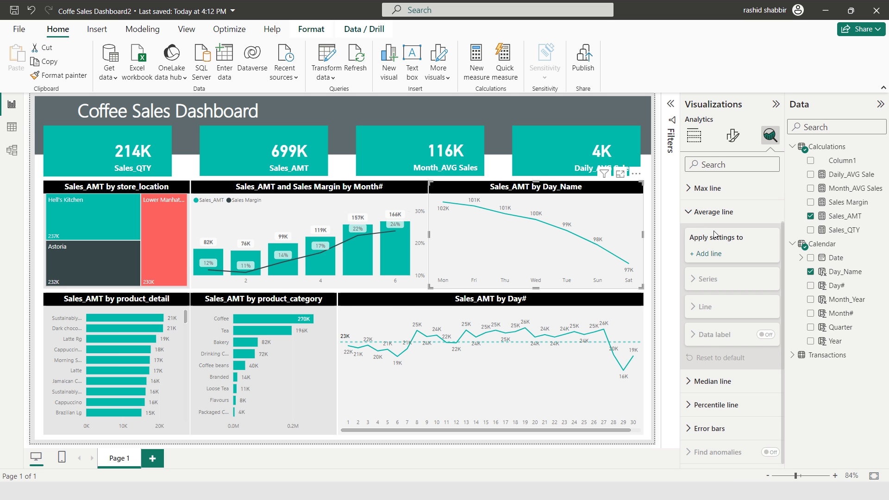
{"action": "left_click", "coordinate": [704, 255]}
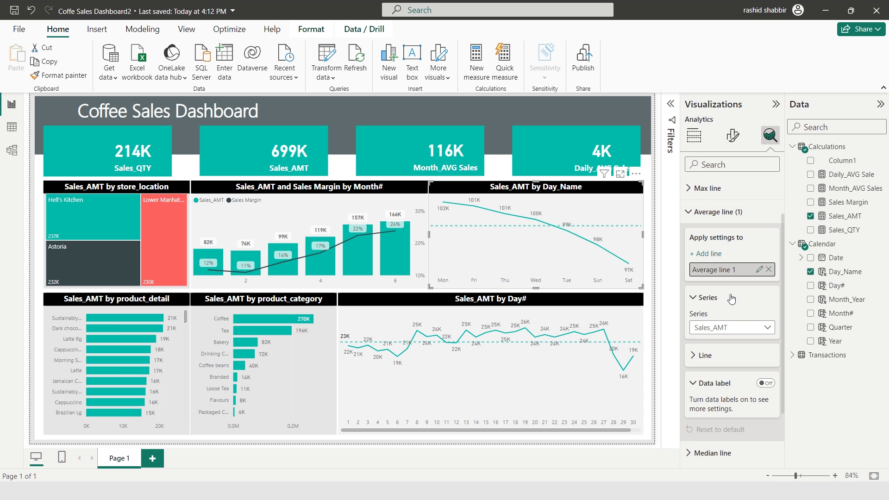
{"action": "scroll", "coordinate": [740, 309], "scroll_direction": "down", "scroll_amount": 1}
{"action": "left_click", "coordinate": [766, 340]}
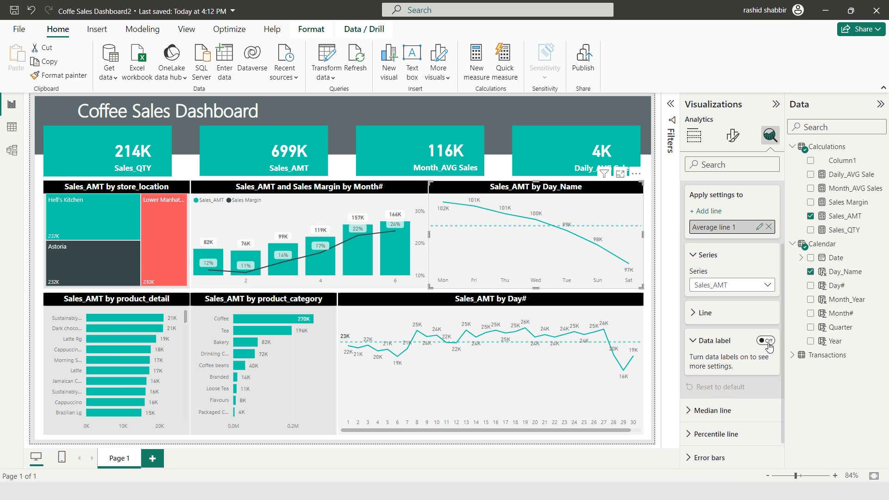
{"action": "left_click", "coordinate": [713, 339]}
{"action": "left_click", "coordinate": [713, 338]}
{"action": "scroll", "coordinate": [713, 338], "scroll_direction": "down", "scroll_amount": 2}
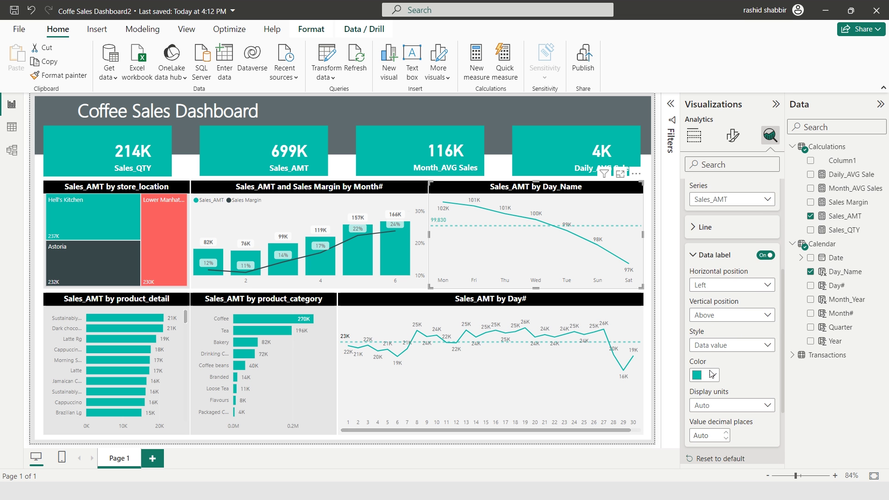
Format the Day_Name average line's label in black with display units of Thousands and 0 decimal places.
{"action": "left_click", "coordinate": [704, 375]}
{"action": "left_click", "coordinate": [720, 193]}
{"action": "scroll", "coordinate": [730, 326], "scroll_direction": "down", "scroll_amount": 1}
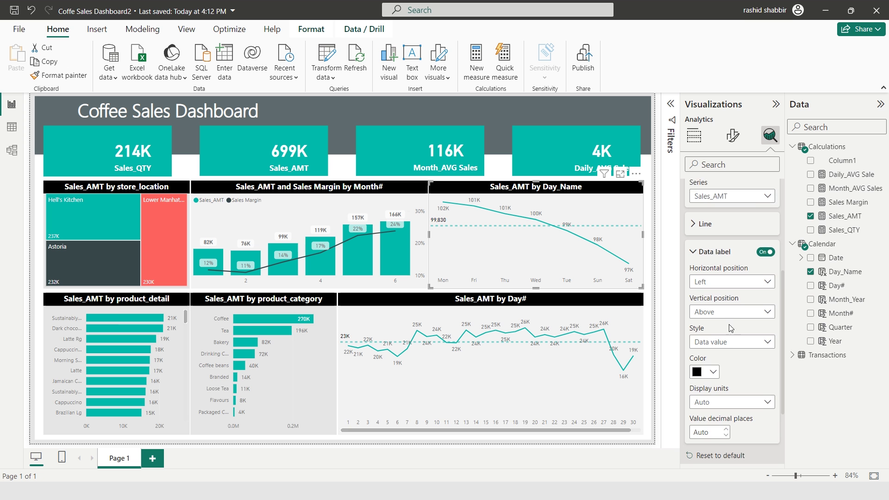
{"action": "left_click", "coordinate": [730, 367]}
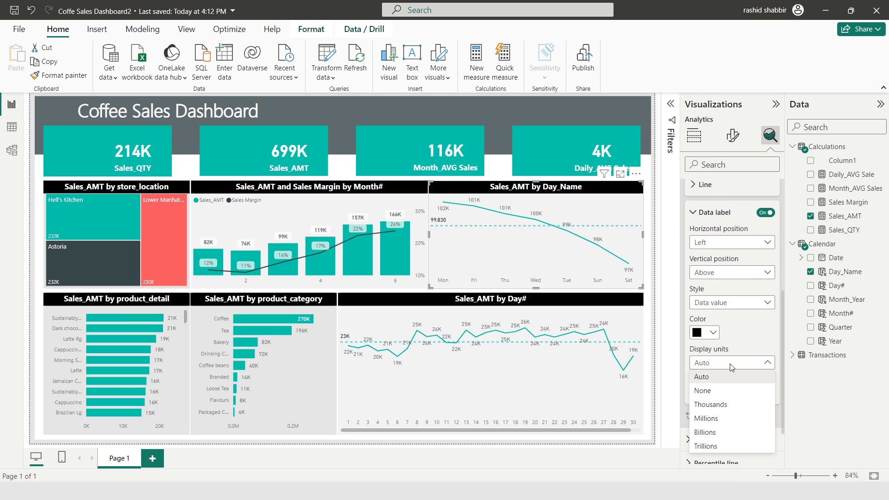
{"action": "left_click", "coordinate": [711, 405]}
{"action": "left_click", "coordinate": [706, 393]}
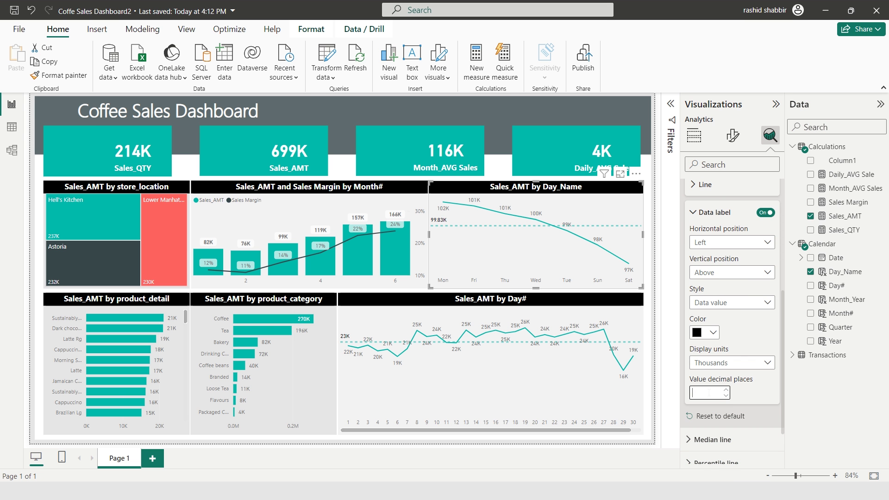
{"action": "key", "text": "Return"}
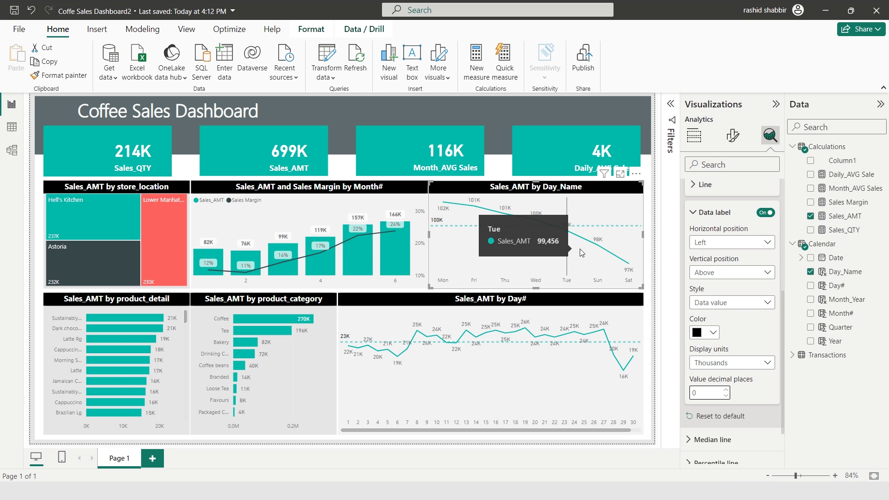
Make the store_location treemap filter the product_category and product_detail charts, and check it by selecting Lower Manhattan and Astoria.
{"action": "left_click", "coordinate": [172, 213]}
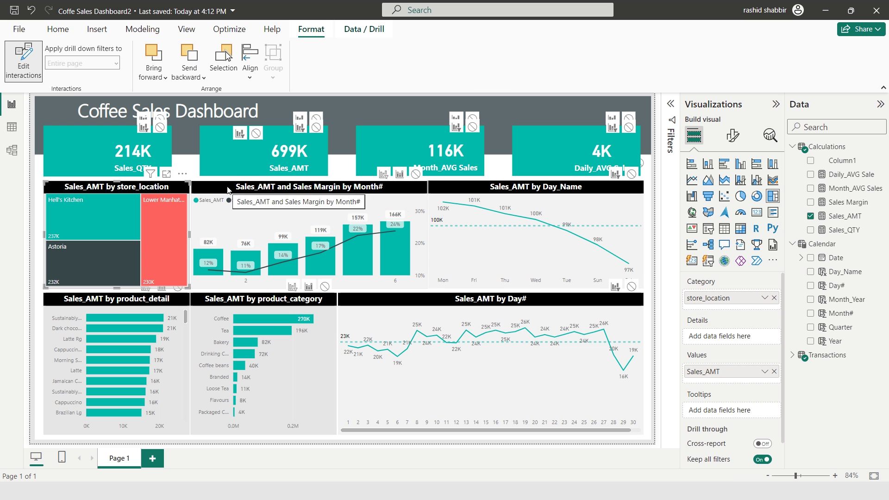
{"action": "left_click", "coordinate": [166, 223]}
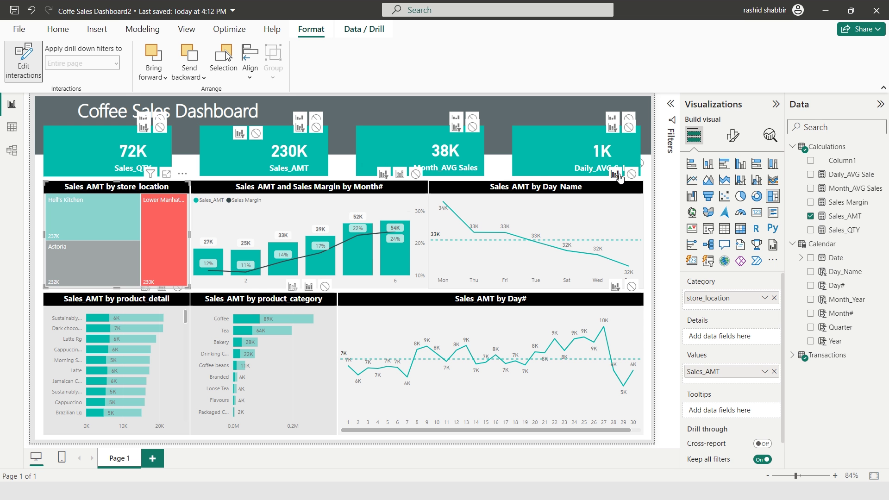
{"action": "left_click", "coordinate": [293, 286]}
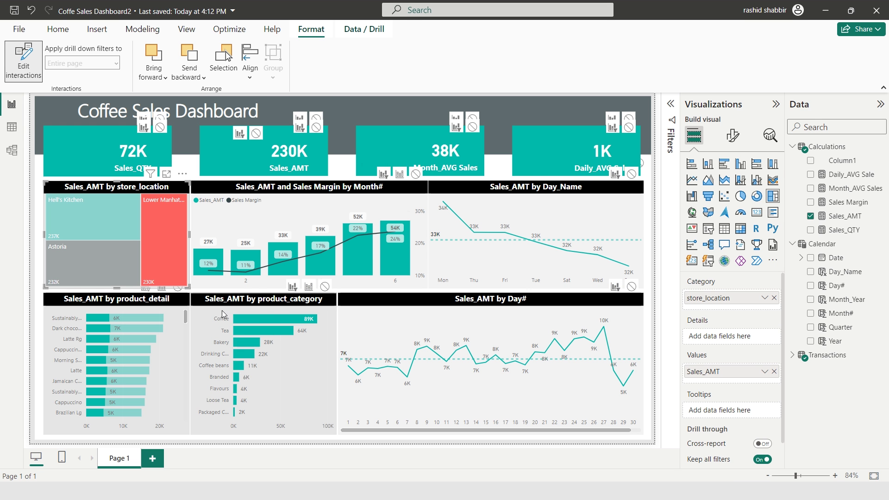
{"action": "left_click", "coordinate": [145, 288]}
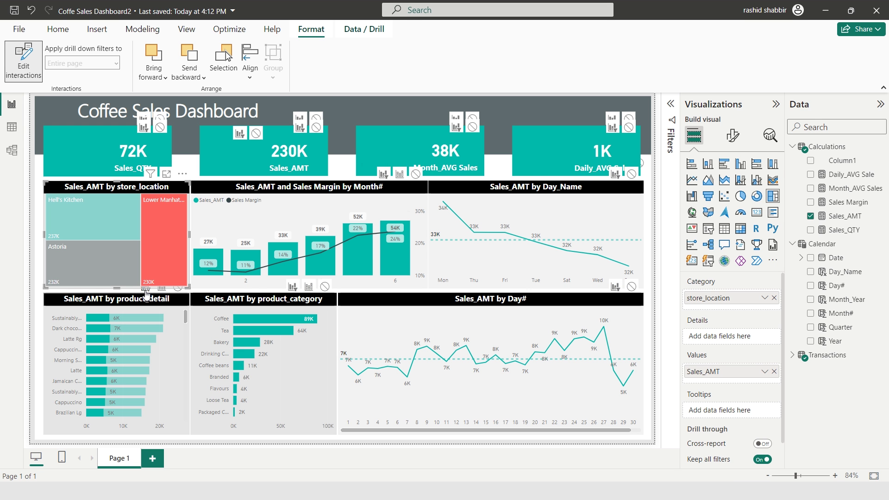
{"action": "double_click", "coordinate": [157, 216]}
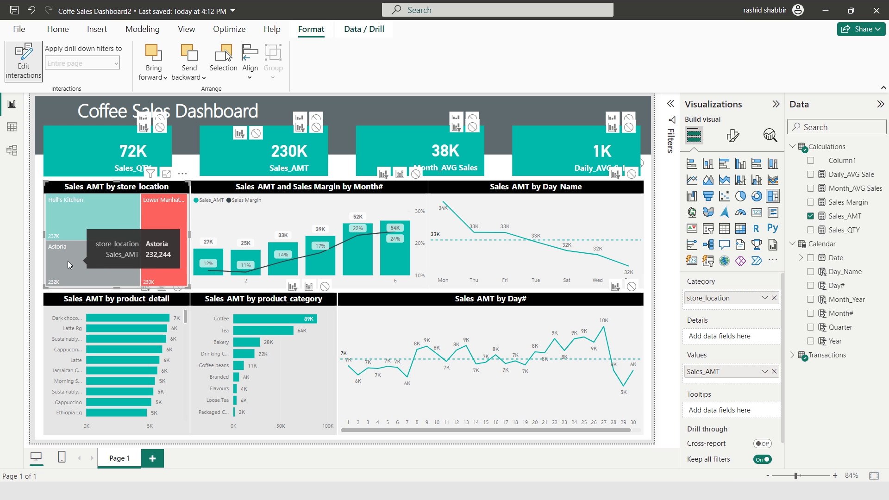
{"action": "left_click", "coordinate": [101, 263]}
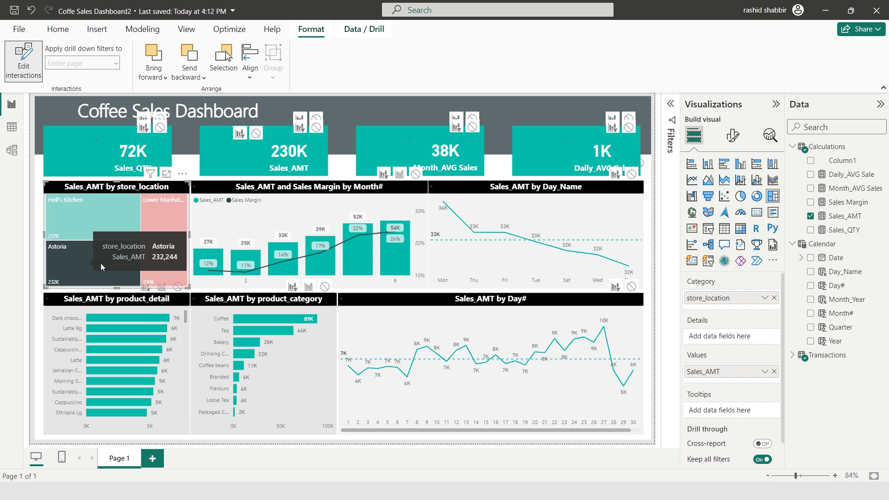
{"action": "left_click", "coordinate": [77, 268]}
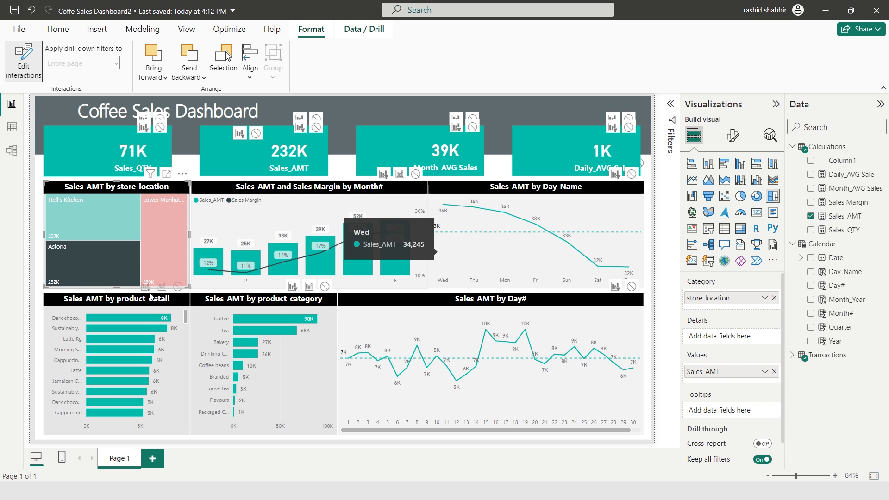
Set the remaining charts to filter the other visuals, and check the result by selecting month 6 outside interaction editing.
{"action": "left_click", "coordinate": [255, 189]}
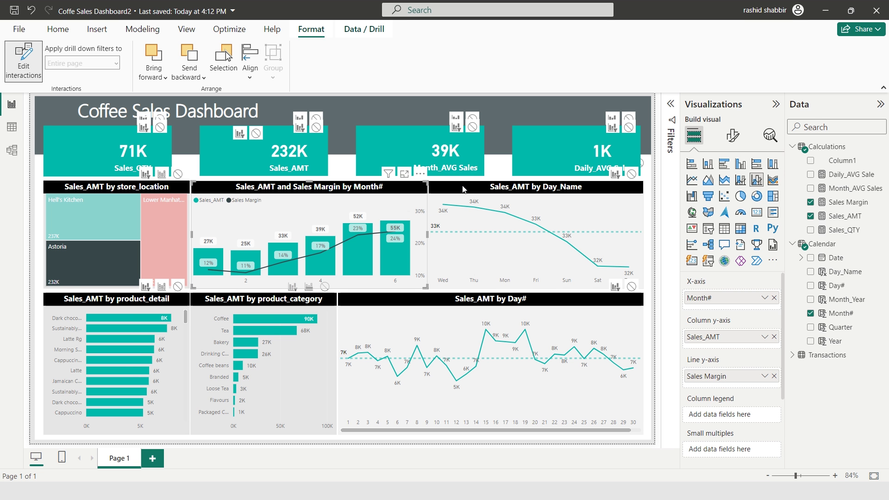
{"action": "left_click", "coordinate": [477, 191]}
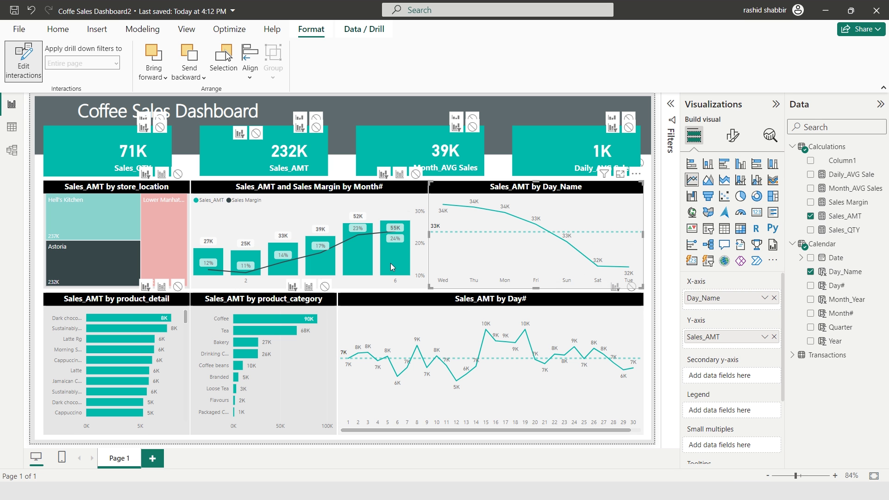
{"action": "left_click", "coordinate": [127, 300]}
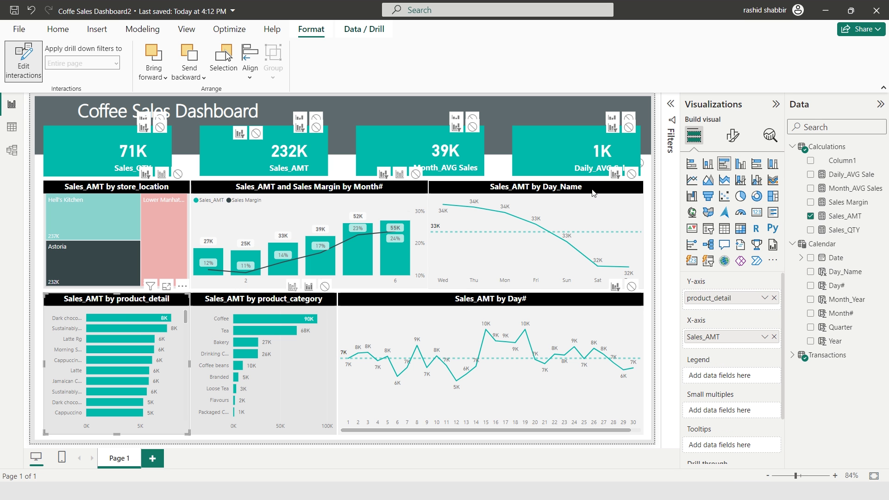
{"action": "left_click", "coordinate": [274, 303]}
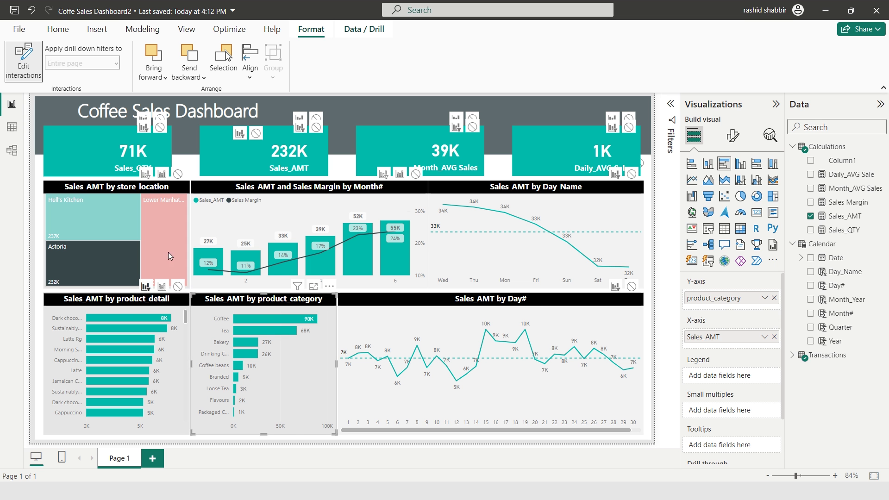
{"action": "left_click", "coordinate": [540, 302]}
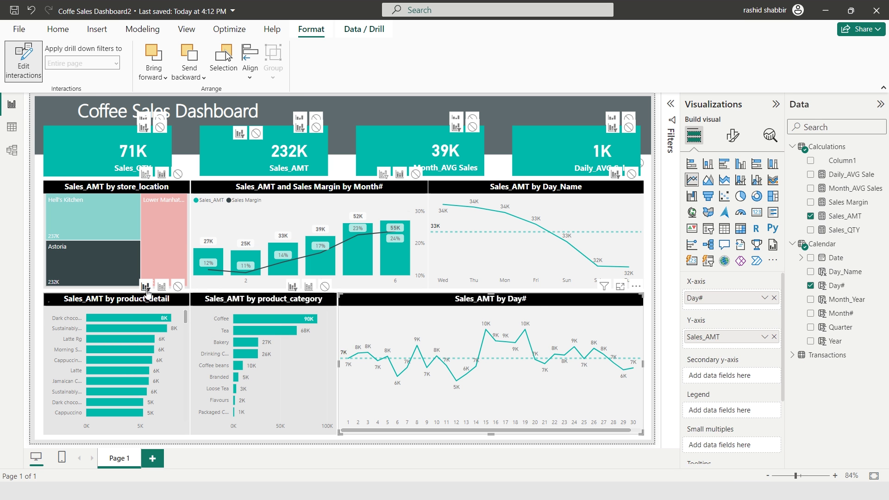
{"action": "left_click", "coordinate": [37, 76]}
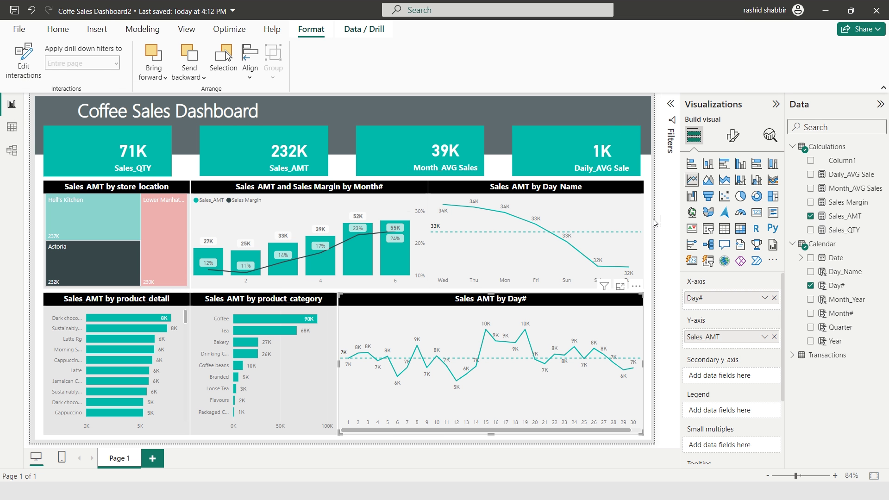
{"action": "left_click", "coordinate": [396, 246]}
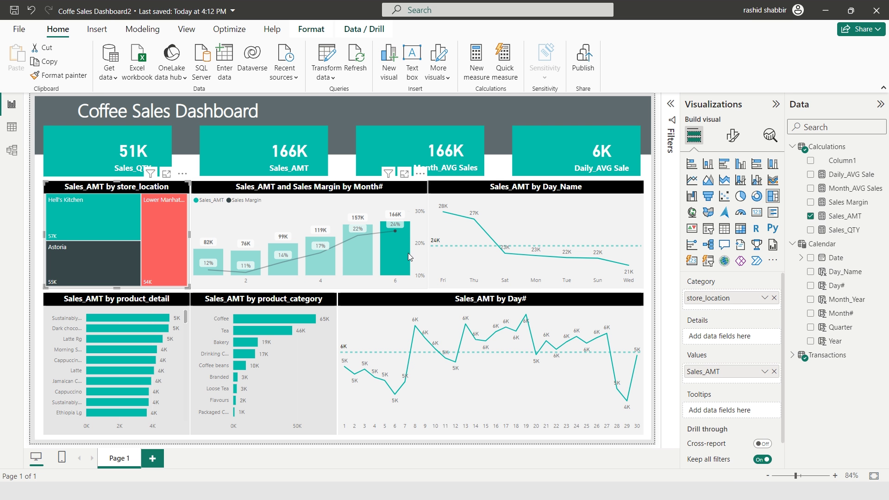
{"action": "left_click", "coordinate": [397, 242]}
Insert the payment, sale (1) and recession images from the Coffee+Shop+Sales folder onto the page.
{"action": "left_click", "coordinate": [97, 29]}
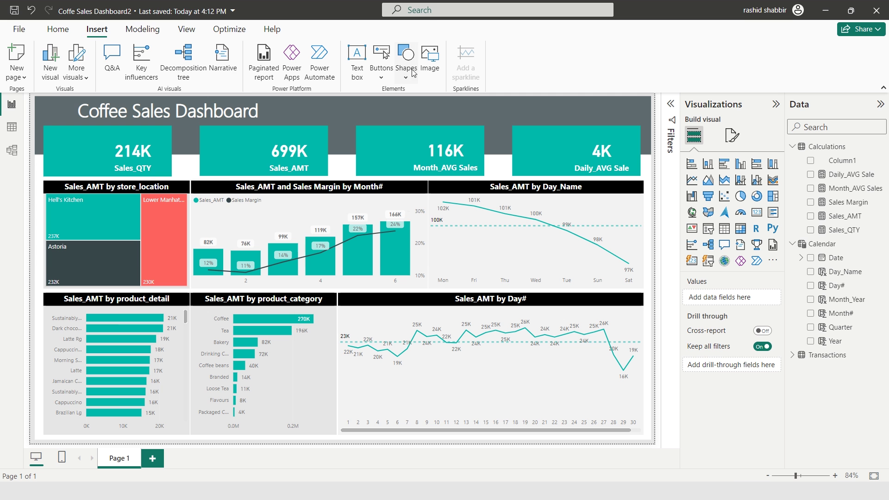
{"action": "left_click", "coordinate": [426, 58]}
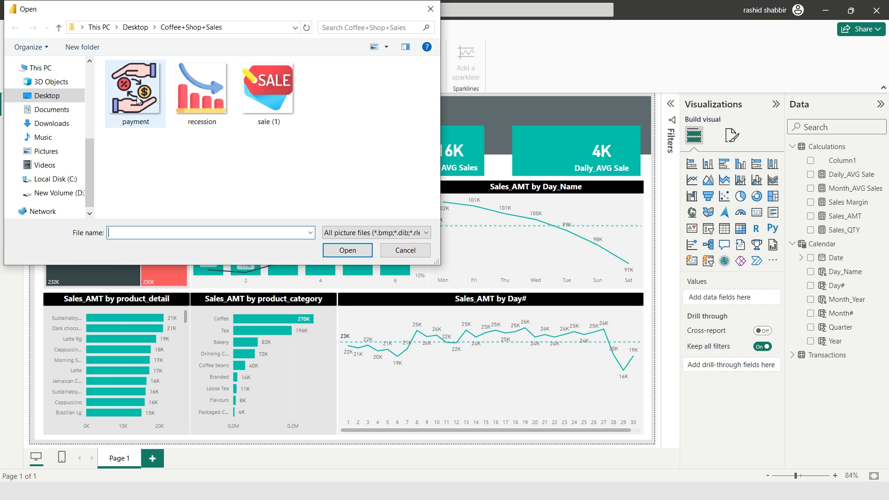
{"action": "double_click", "coordinate": [135, 91]}
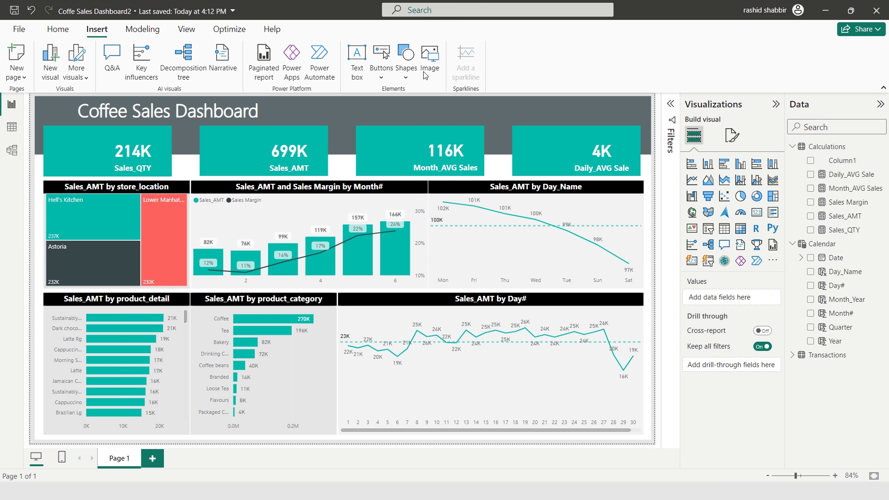
{"action": "left_click", "coordinate": [430, 59]}
{"action": "double_click", "coordinate": [347, 221]}
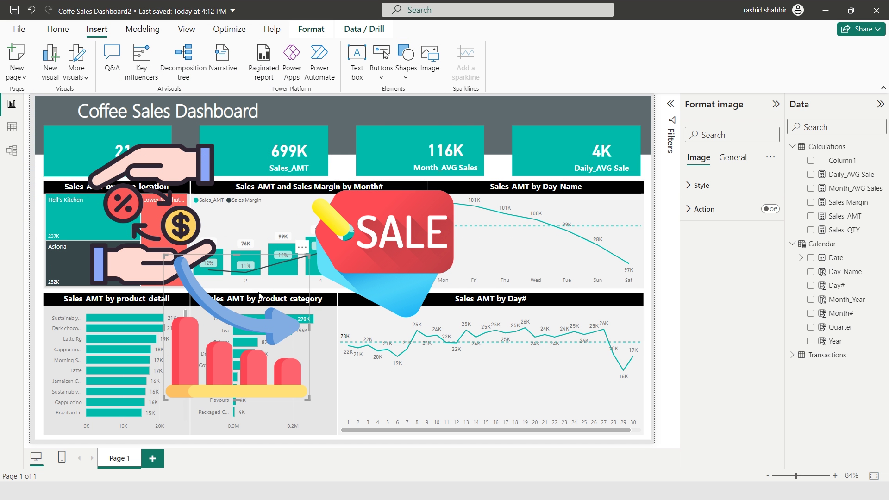
Resize all three inserted images together to a height and width of 80.
{"action": "left_click", "coordinate": [167, 209]}
{"action": "left_click", "coordinate": [373, 252], "text": "ctrl"}
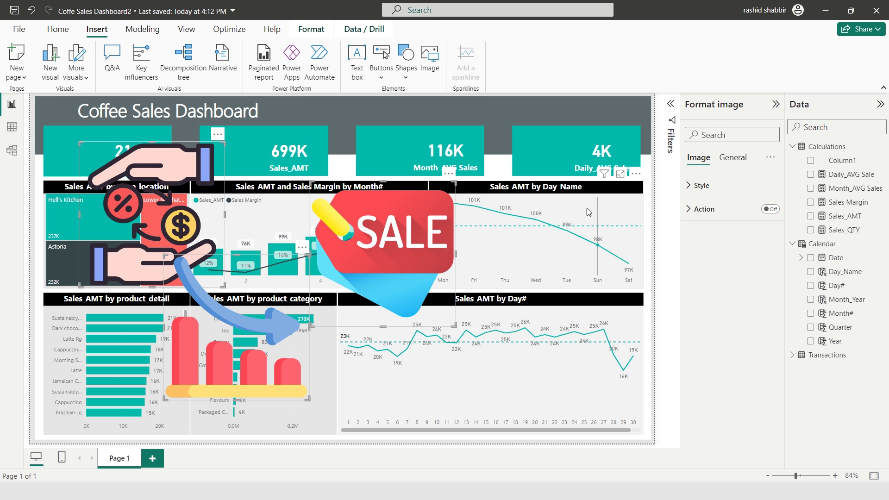
{"action": "left_click", "coordinate": [733, 158]}
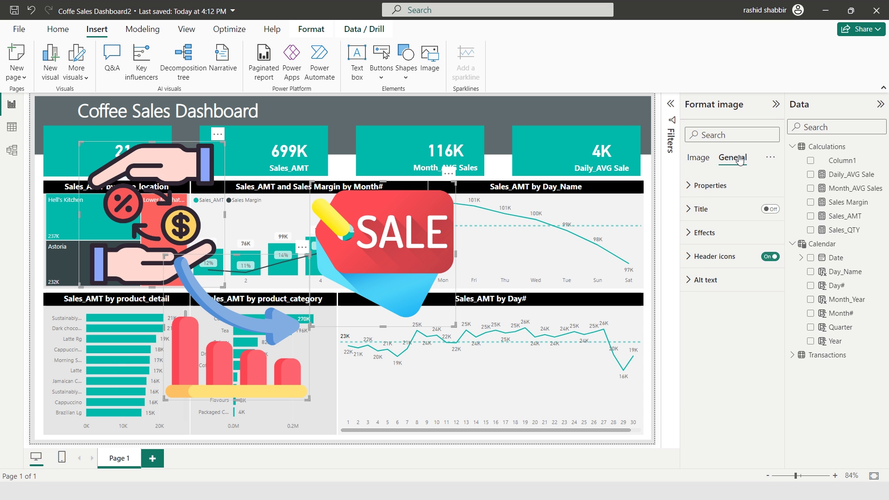
{"action": "left_click", "coordinate": [690, 186]}
{"action": "left_click", "coordinate": [710, 244]}
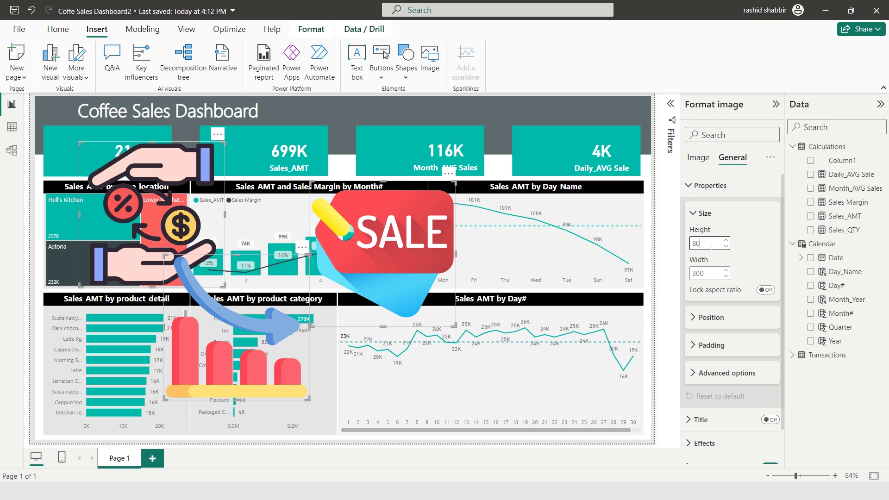
{"action": "key", "text": "Tab"}
{"action": "key", "text": "Return"}
Place the sale image on the Sales_QTY card, payment on Sales_AMT, and copies of recession on the Month_AVG Sales and Daily_AVG Sale cards.
{"action": "left_click_drag", "start_coordinate": [97, 152], "coordinate": [230, 151]}
{"action": "left_click_drag", "start_coordinate": [330, 199], "coordinate": [75, 153]}
{"action": "left_click_drag", "start_coordinate": [183, 274], "coordinate": [538, 161]}
{"action": "key", "text": "ctrl+c"}
{"action": "key", "text": "ctrl+v"}
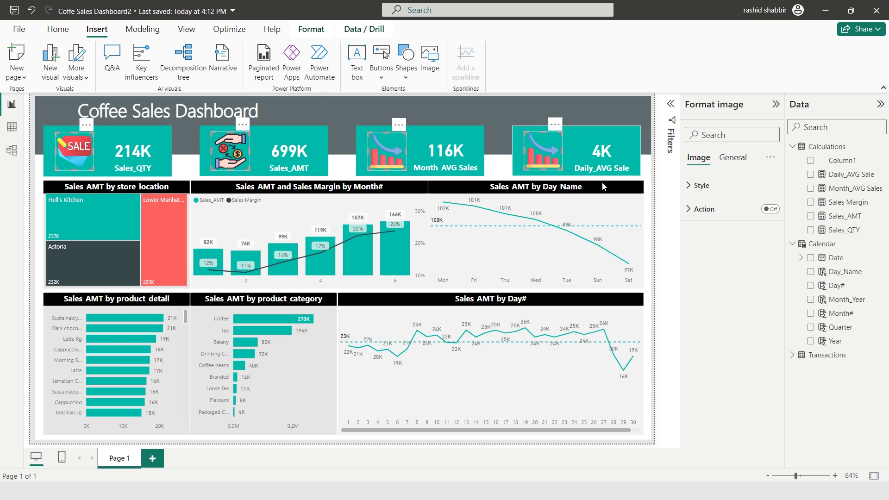
Resize the four icon images on the KPI cards together to a height and width of 90.
{"action": "left_click", "coordinate": [731, 158]}
{"action": "left_click", "coordinate": [710, 186]}
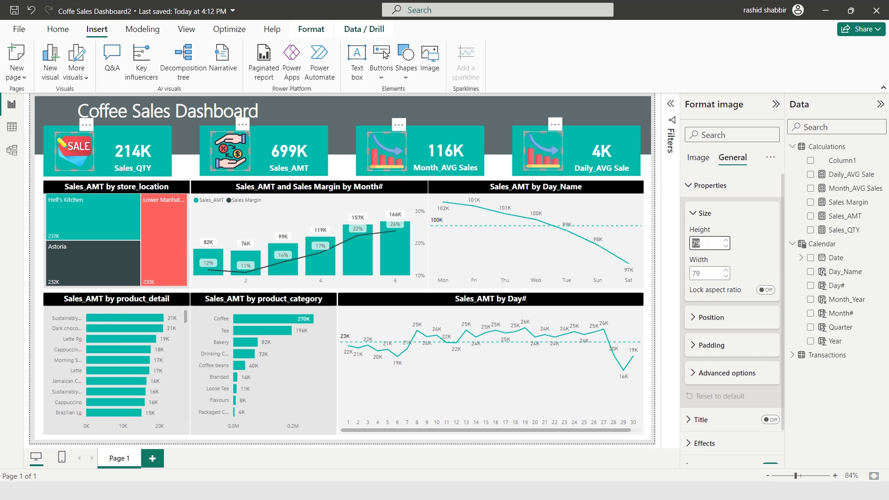
{"action": "double_click", "coordinate": [704, 243]}
{"action": "type", "text": "90"}
{"action": "key", "text": "Tab"}
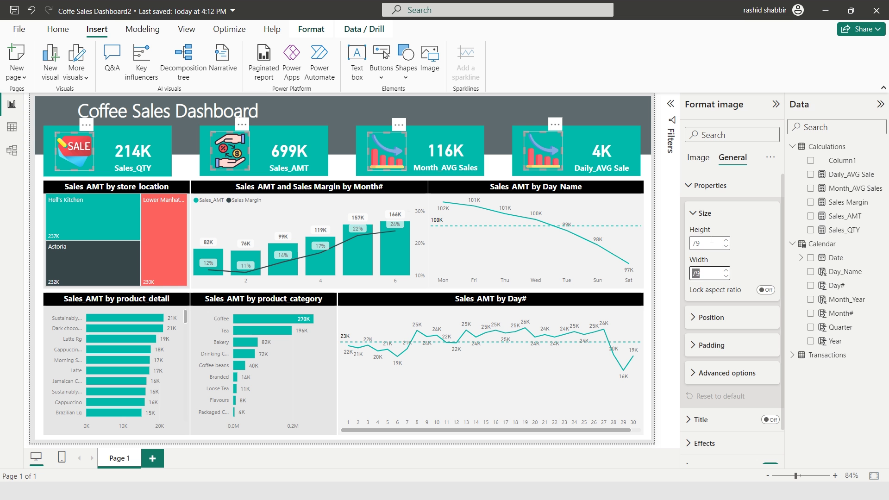
{"action": "type", "text": "90"}
{"action": "left_click", "coordinate": [658, 197]}
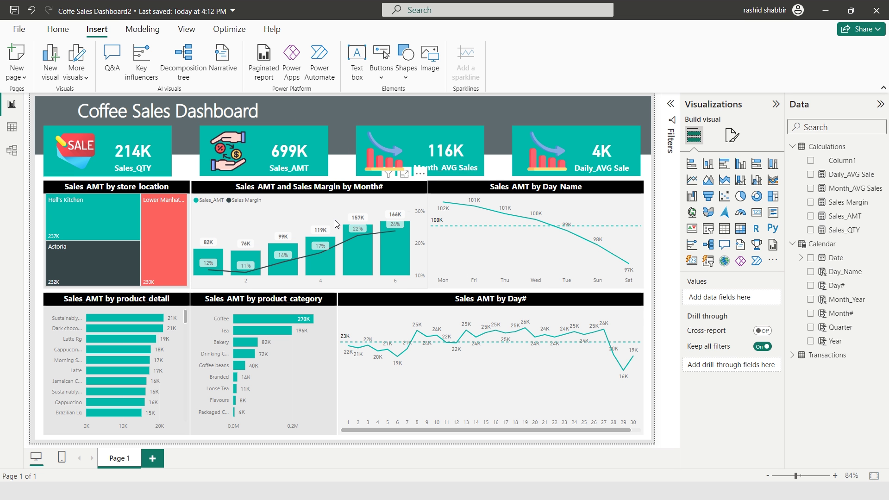
Save the changes and publish the Coffe Sales Dashboard2 report to My workspace.
{"action": "left_click", "coordinate": [58, 30]}
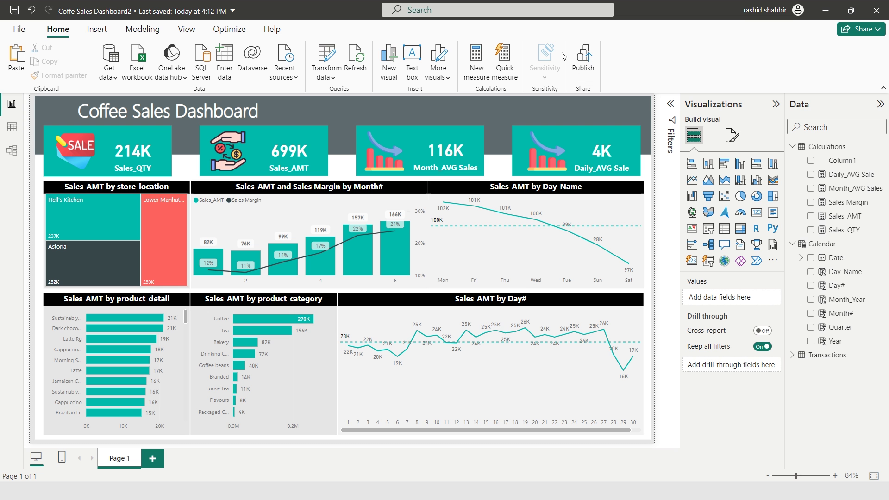
{"action": "left_click", "coordinate": [586, 60]}
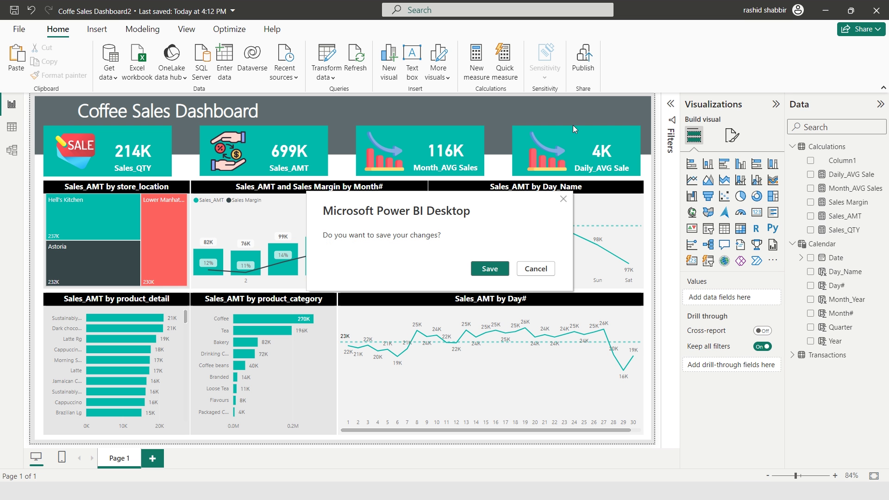
{"action": "left_click", "coordinate": [535, 269]}
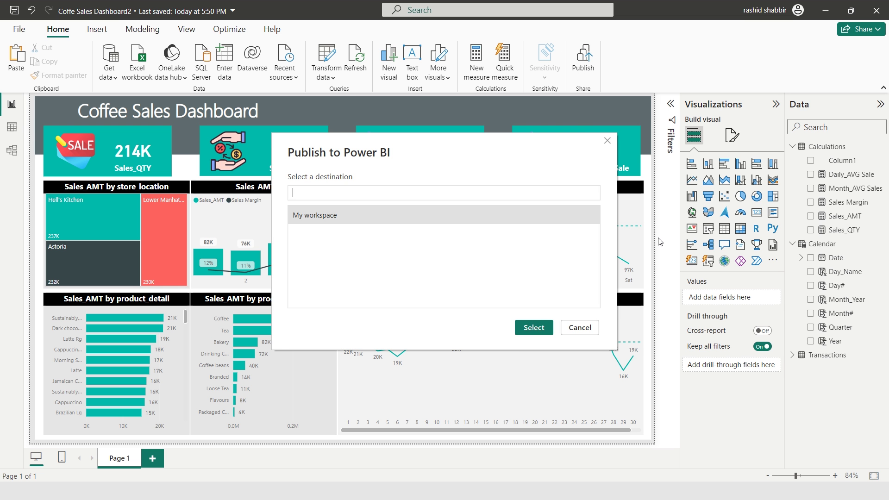
{"action": "left_click", "coordinate": [531, 327]}
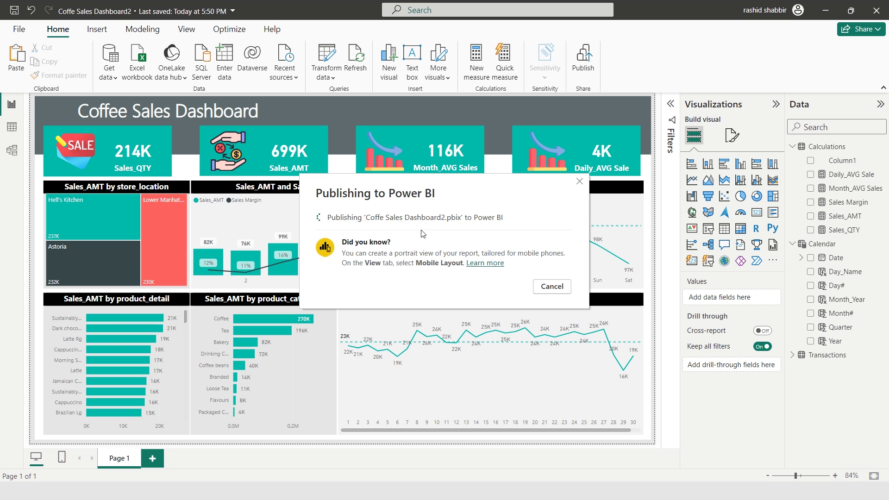
{"action": "left_click", "coordinate": [553, 322]}
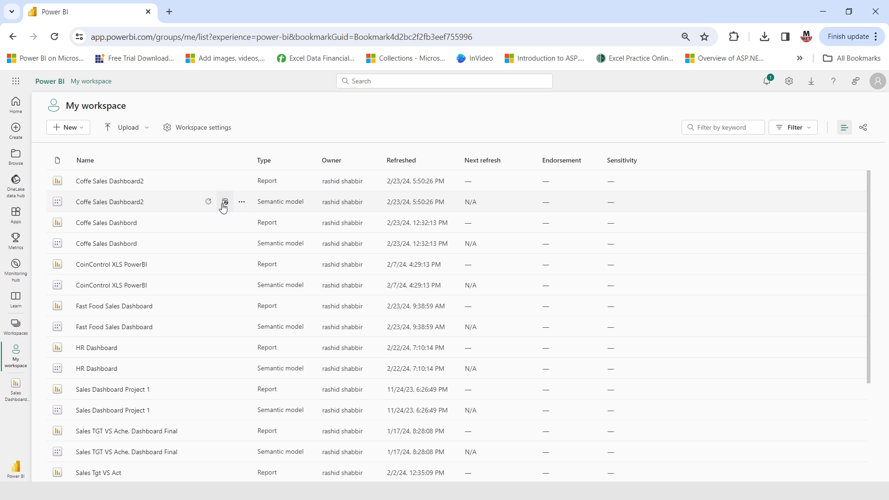
Switch to the Power BI service in the browser, open the published Coffe Sales Dashboard2 report and view it in full screen.
{"action": "left_click", "coordinate": [110, 181]}
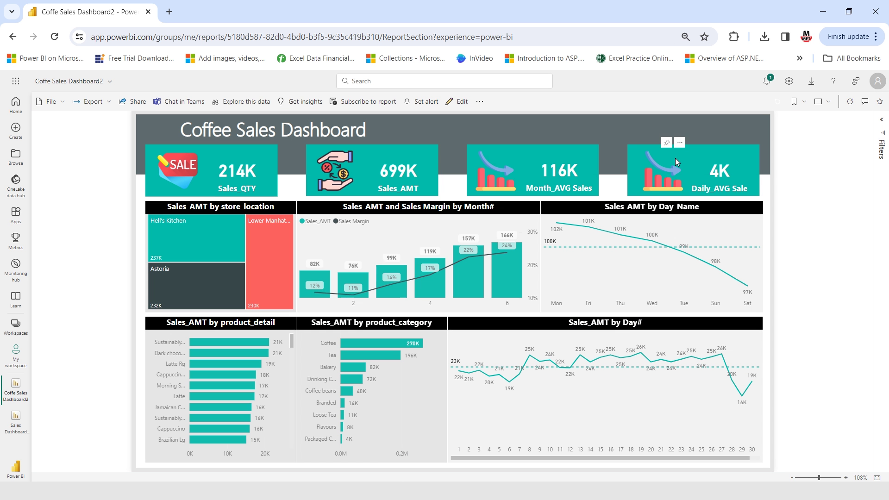
{"action": "left_click", "coordinate": [830, 102]}
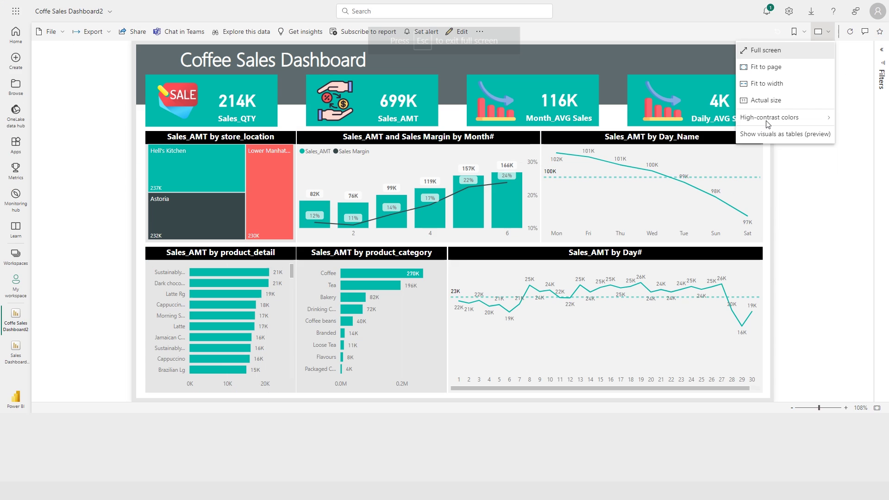
{"action": "left_click", "coordinate": [766, 121]}
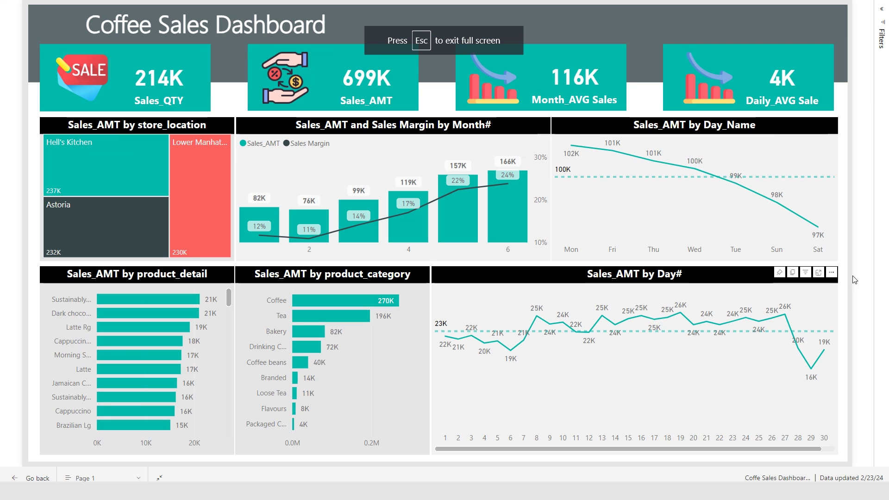